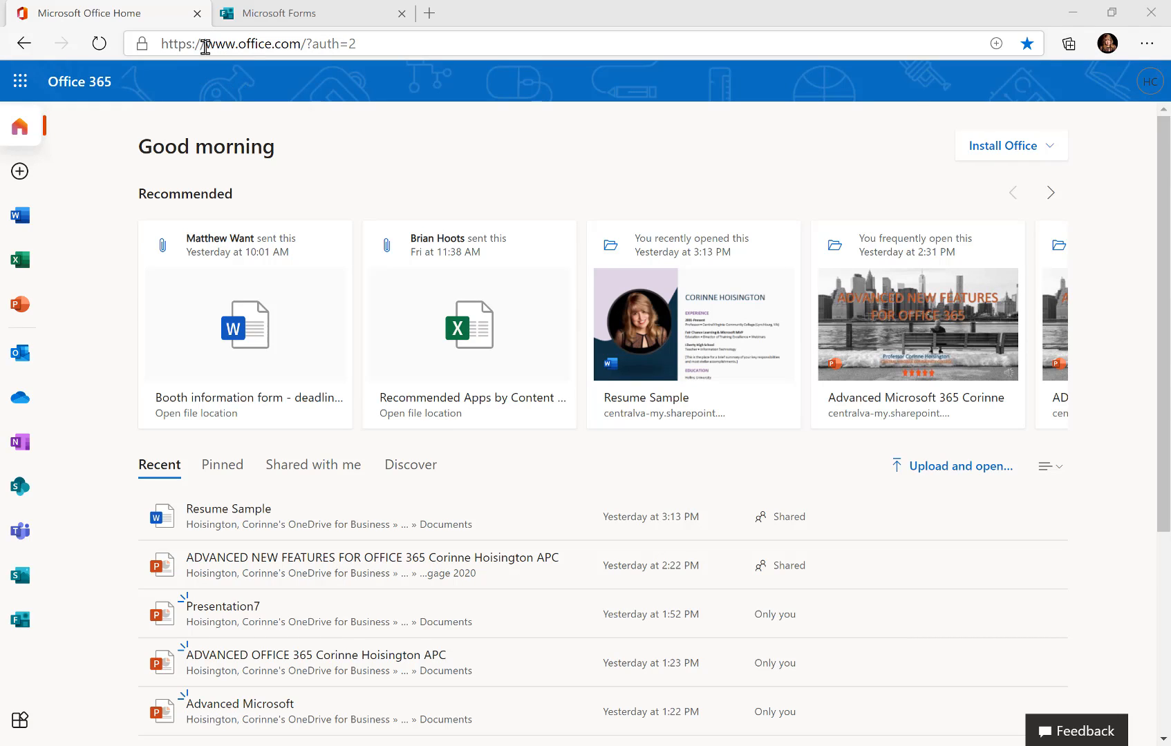
- Switch from the Office home page to the Microsoft Forms page at forms.office.com
drag(205, 46, 299, 47)
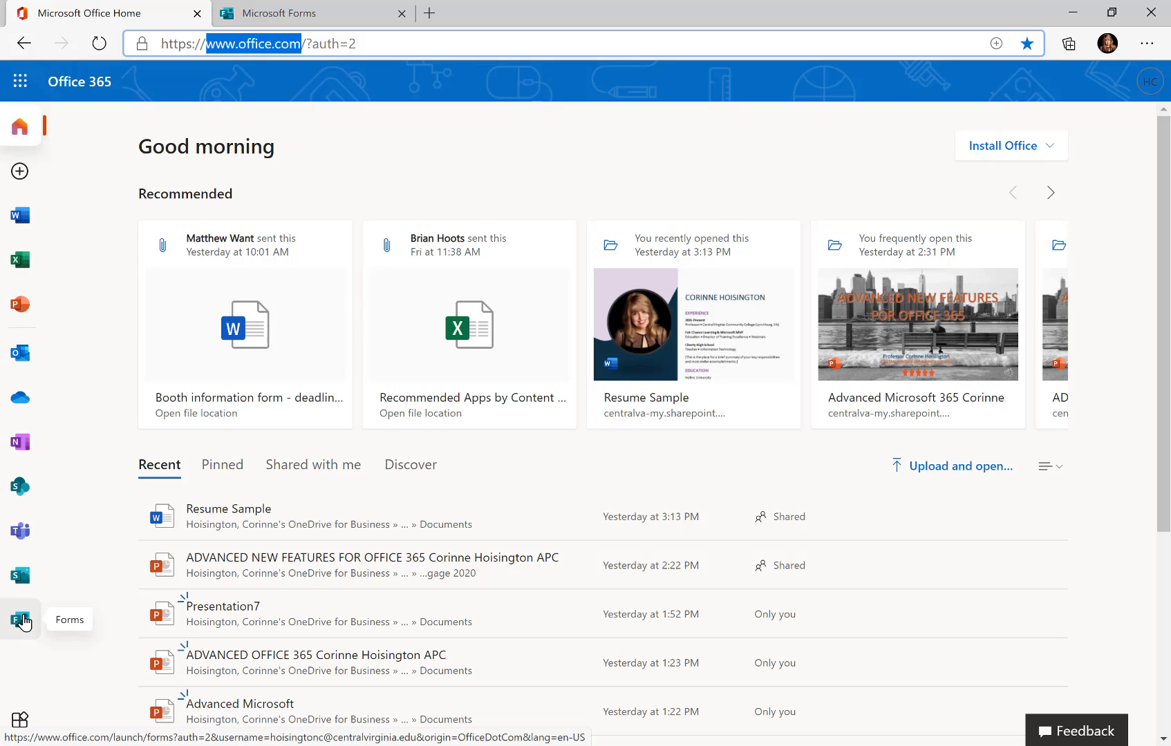
click(312, 21)
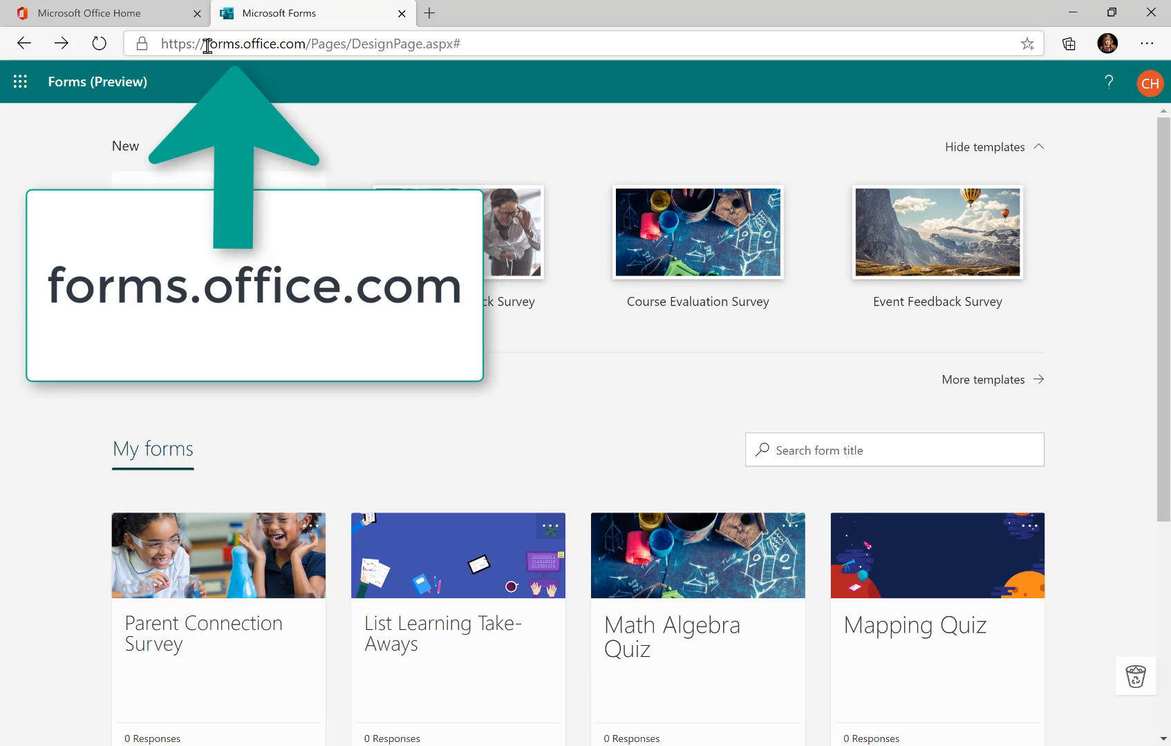
drag(204, 45, 306, 46)
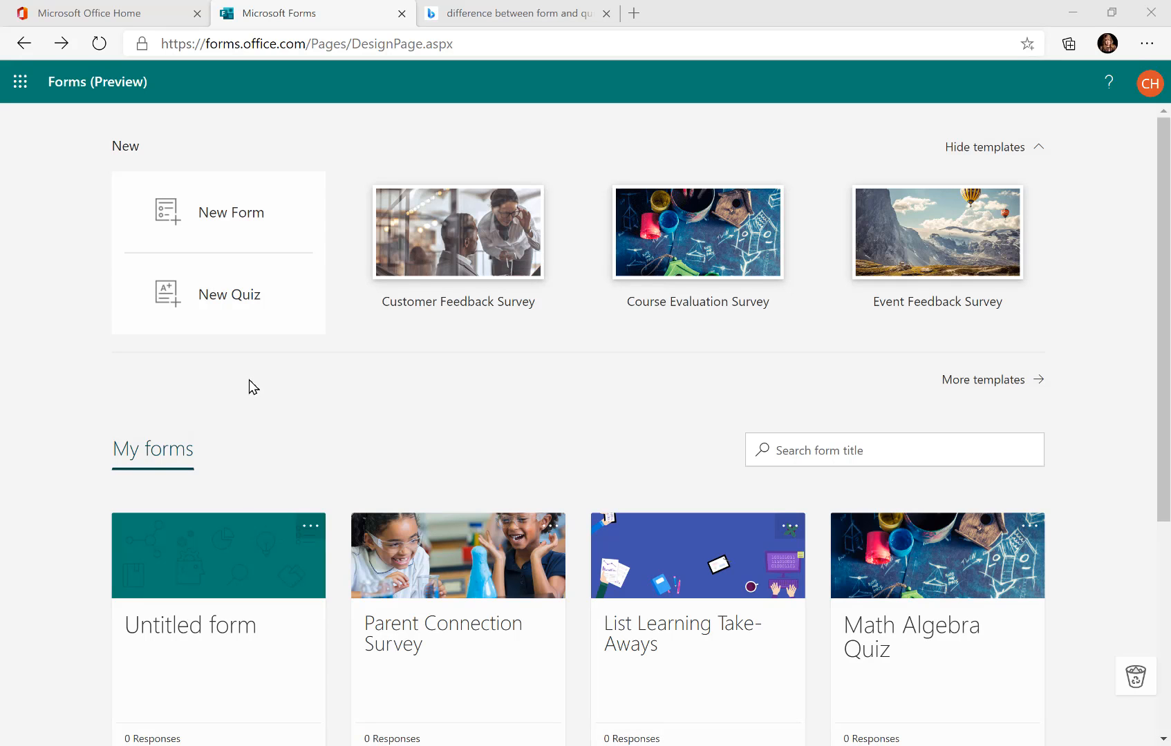
- Create a new quiz and title it "Exit Ticket for the Geography Lesson"
click(205, 313)
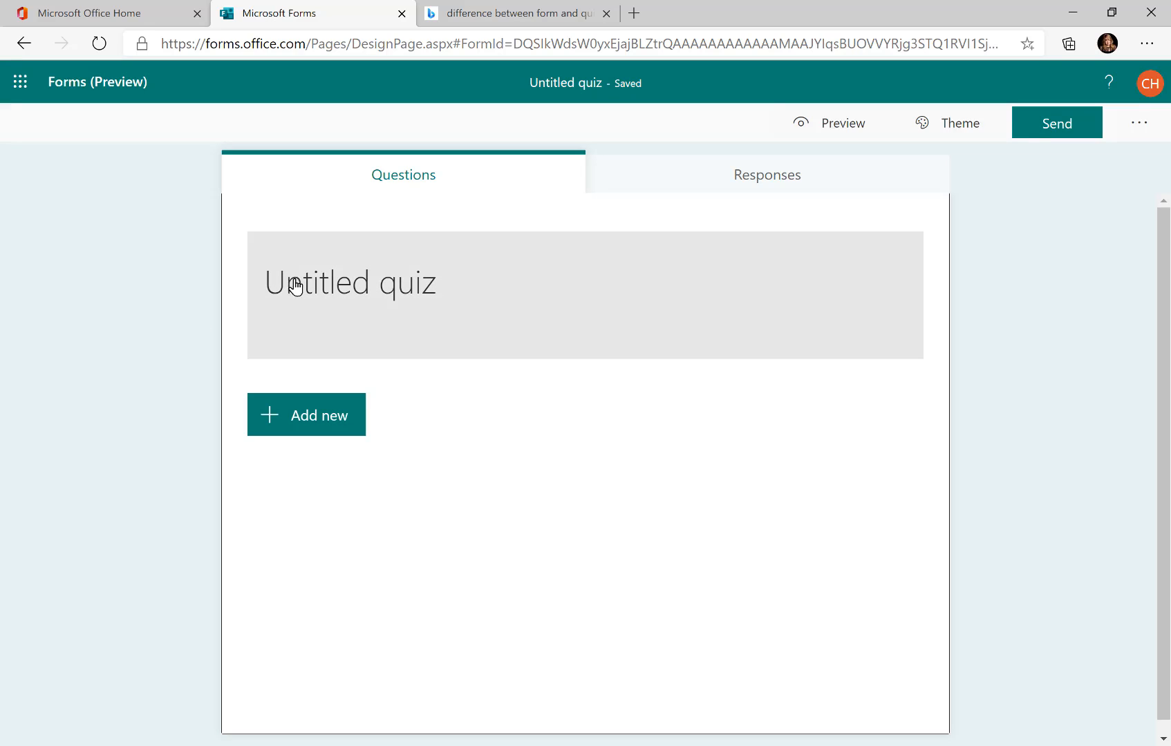
click(288, 288)
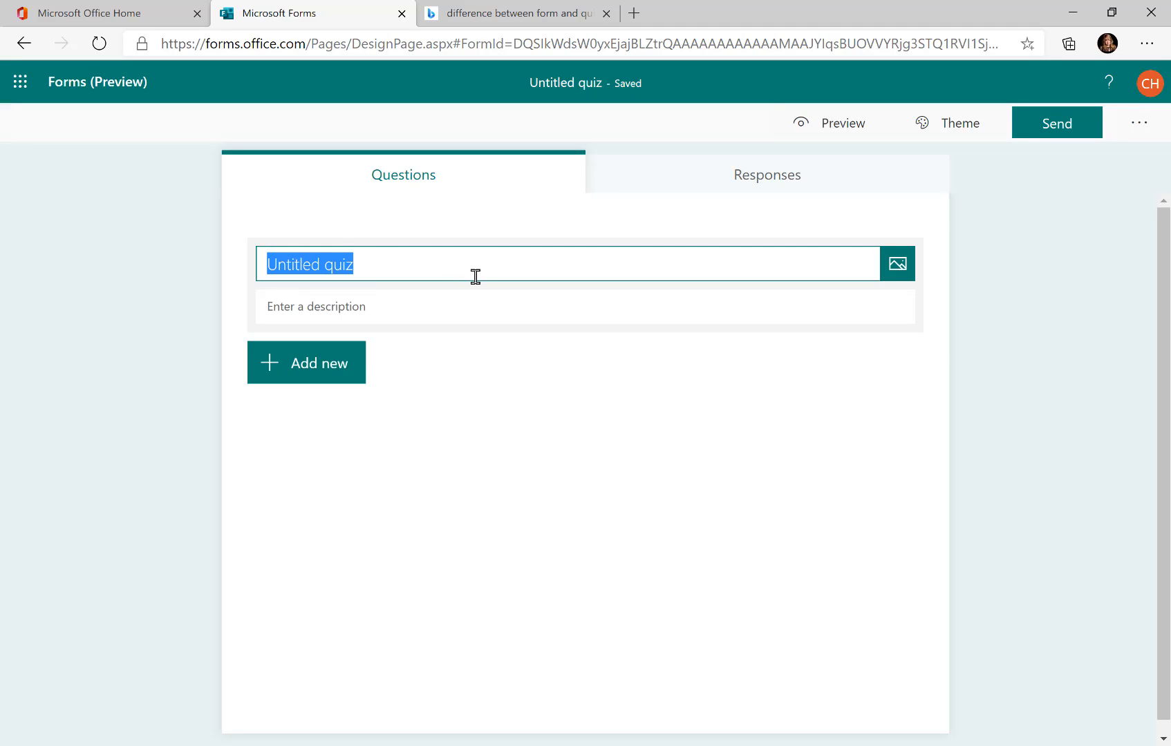
text(Exit T)
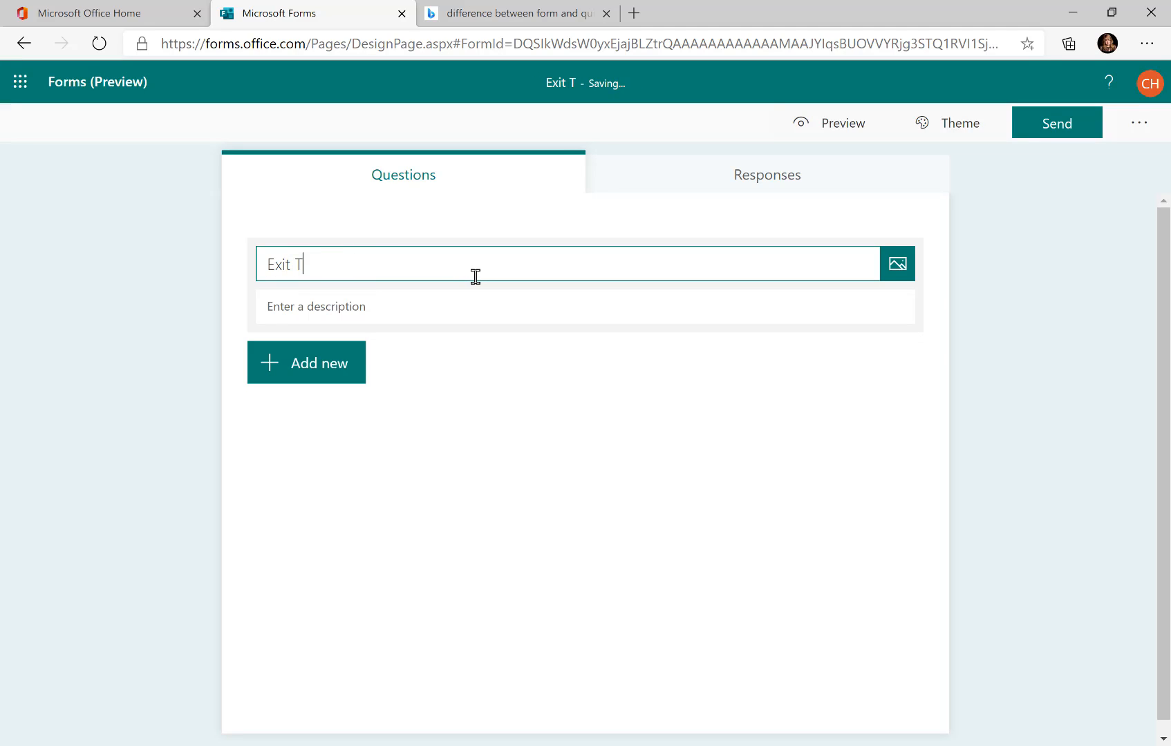
text(icket fo)
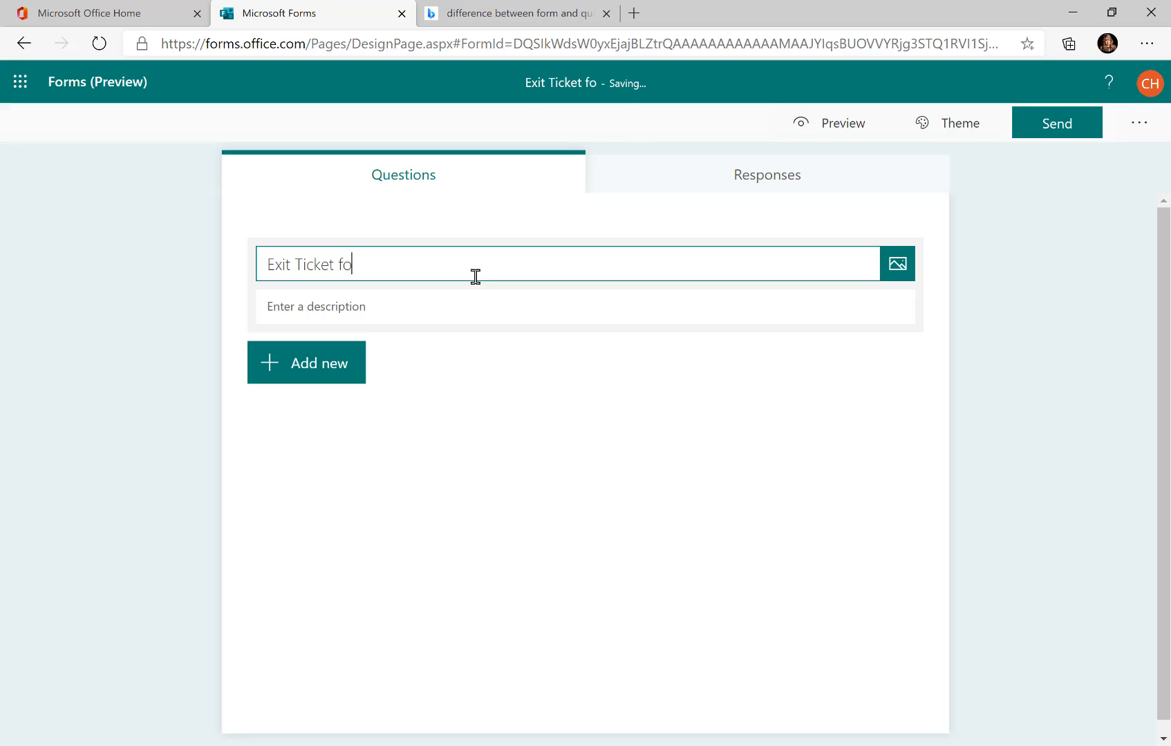
text(r the Geogra)
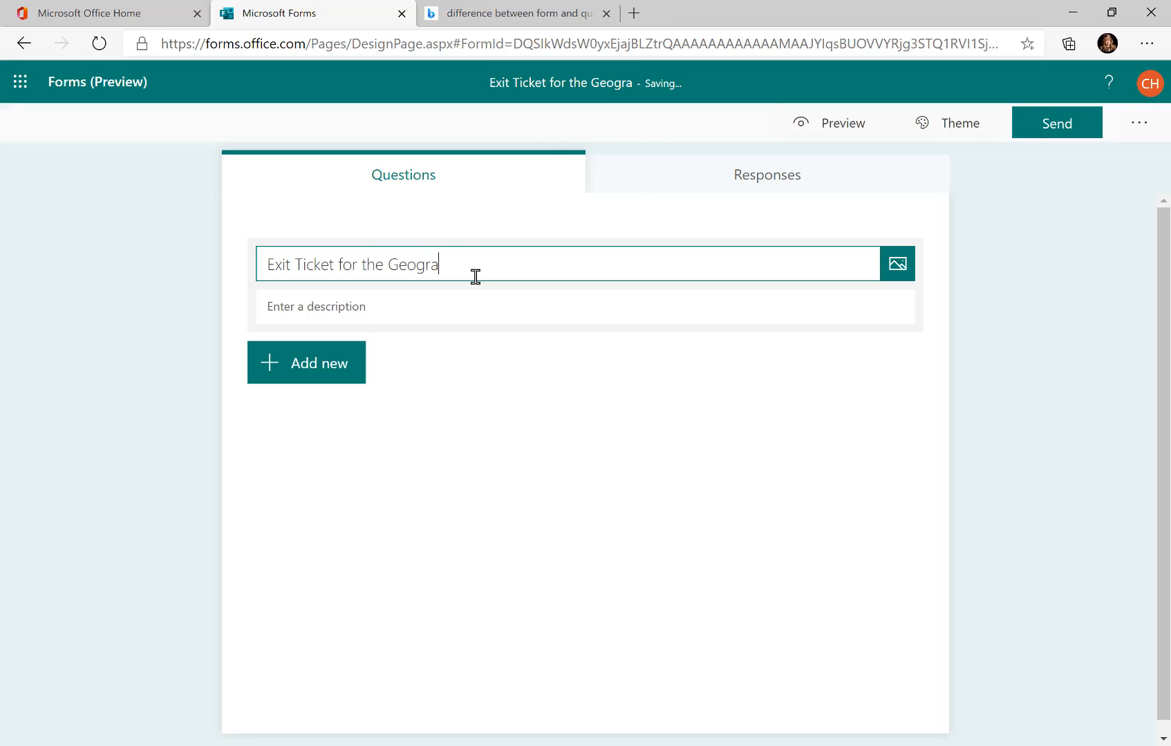
text(phy Lesson)
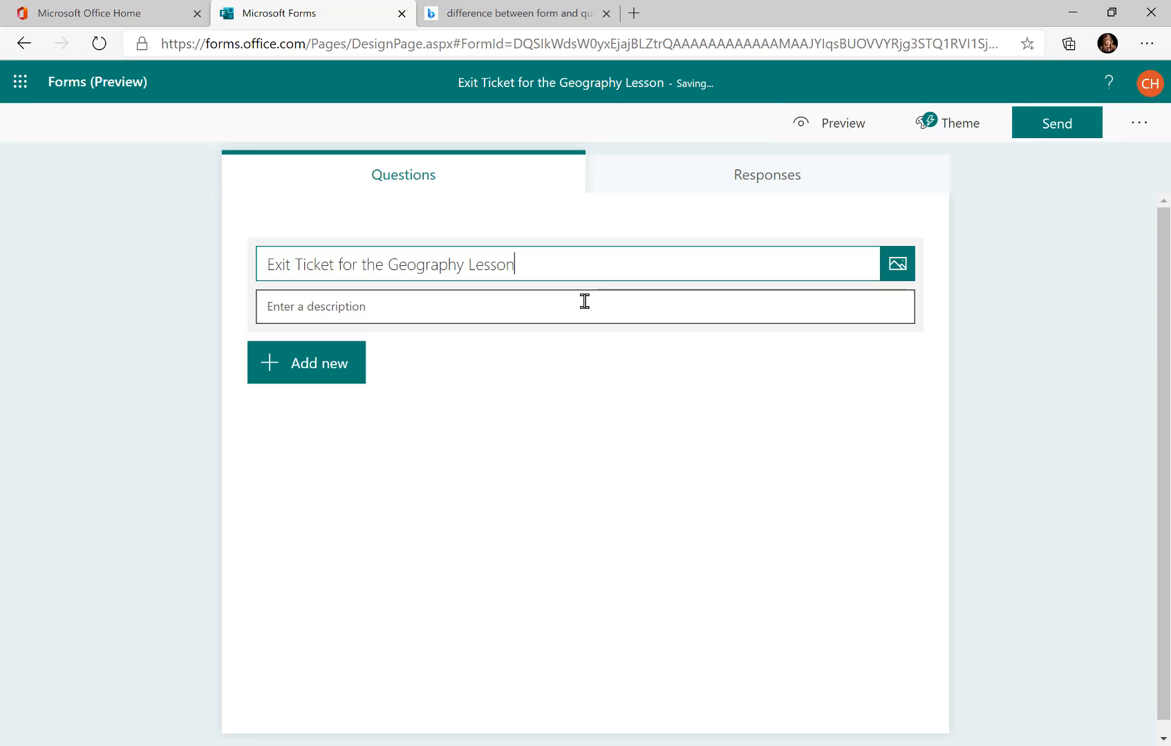
- Search Bing images for "geography" and add the satellite picture of Italy beside the quiz title
click(896, 278)
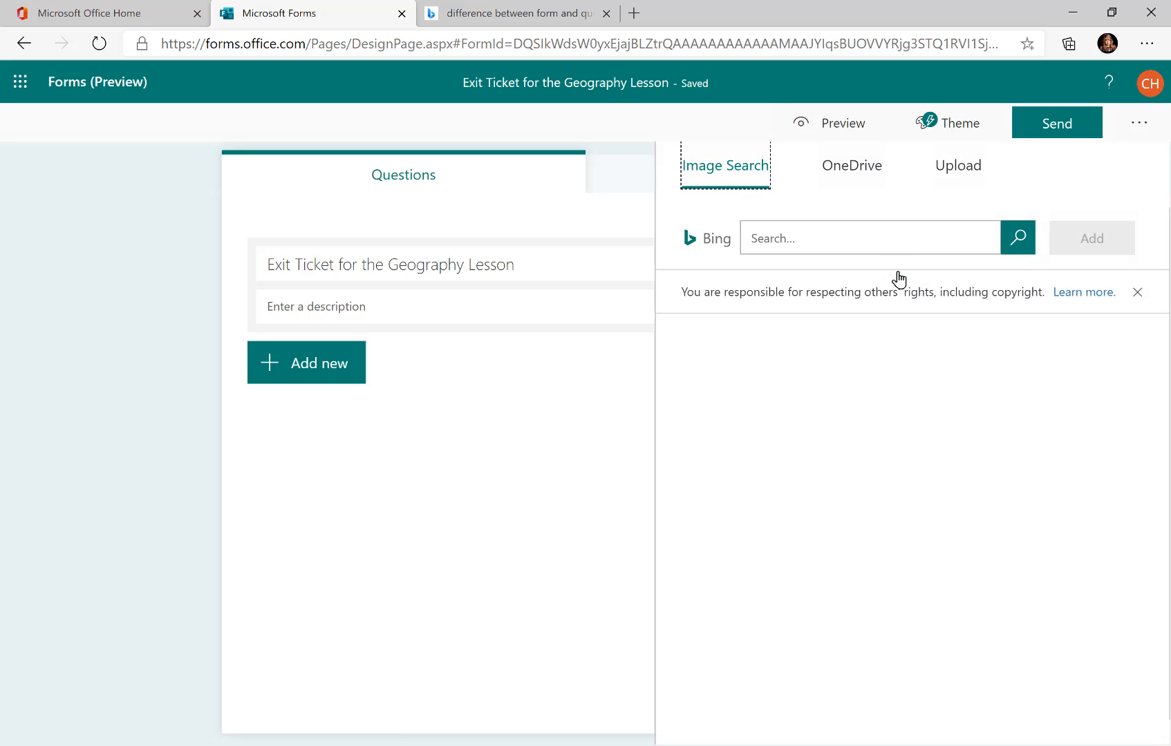
click(813, 239)
text(geography)
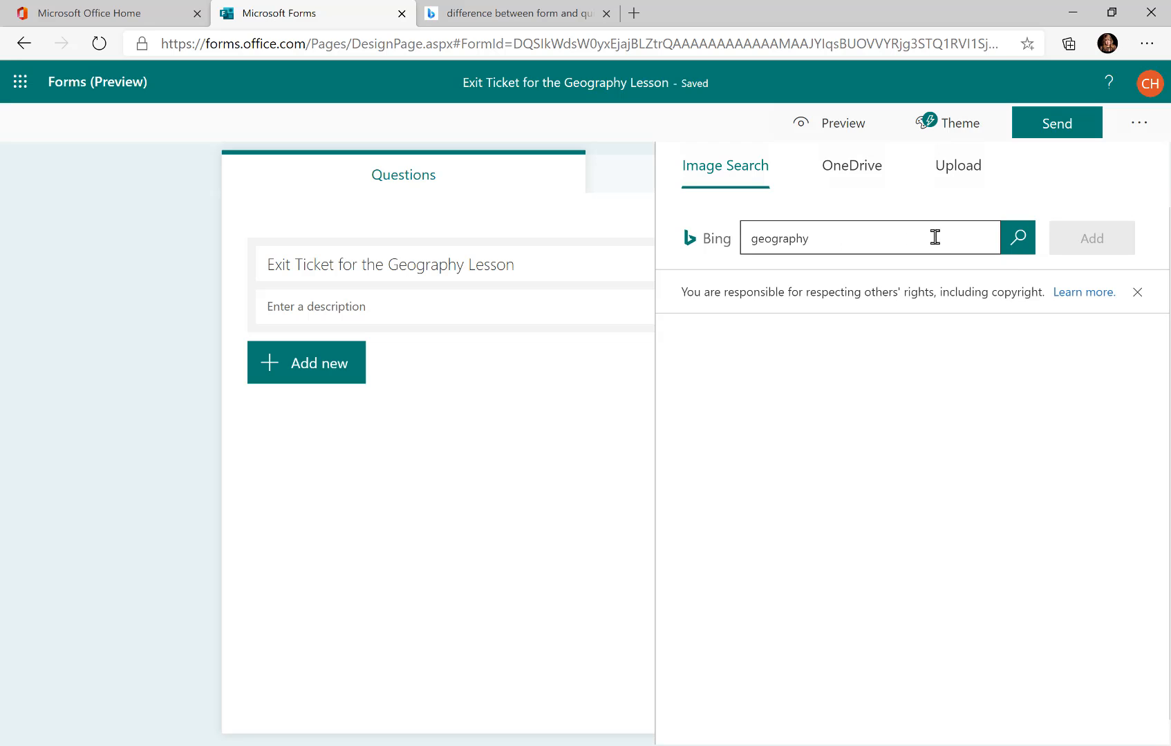
click(1017, 247)
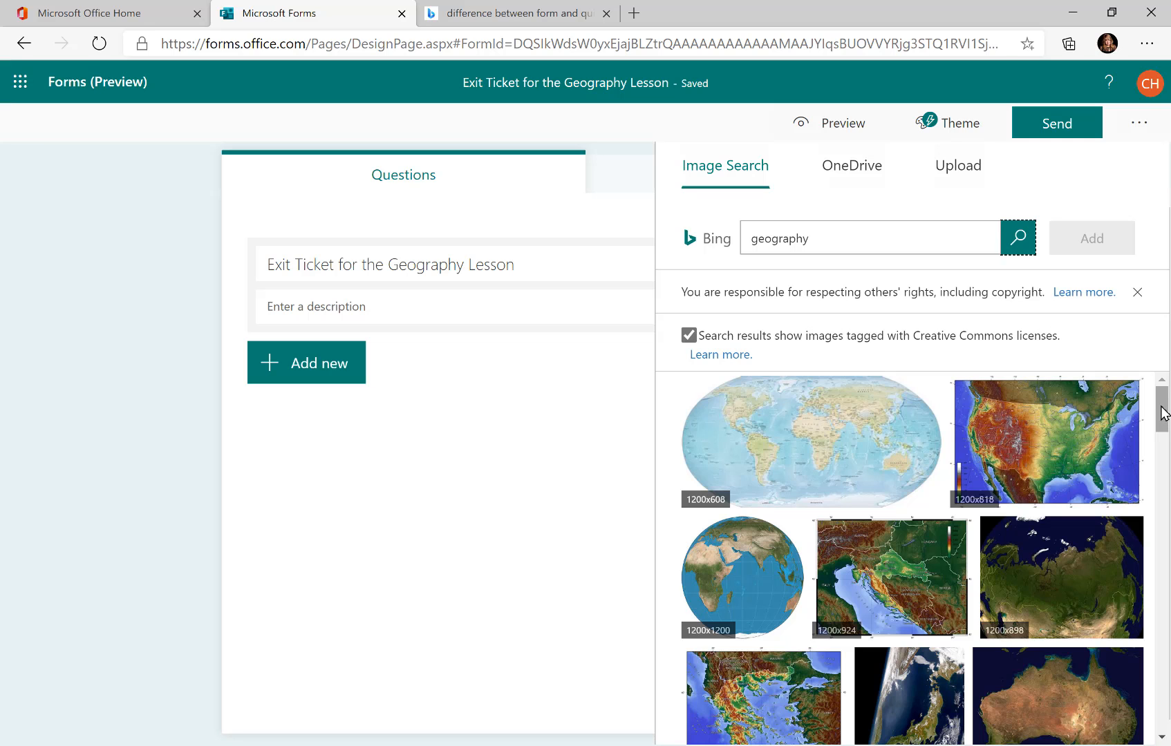
drag(1163, 413, 1163, 489)
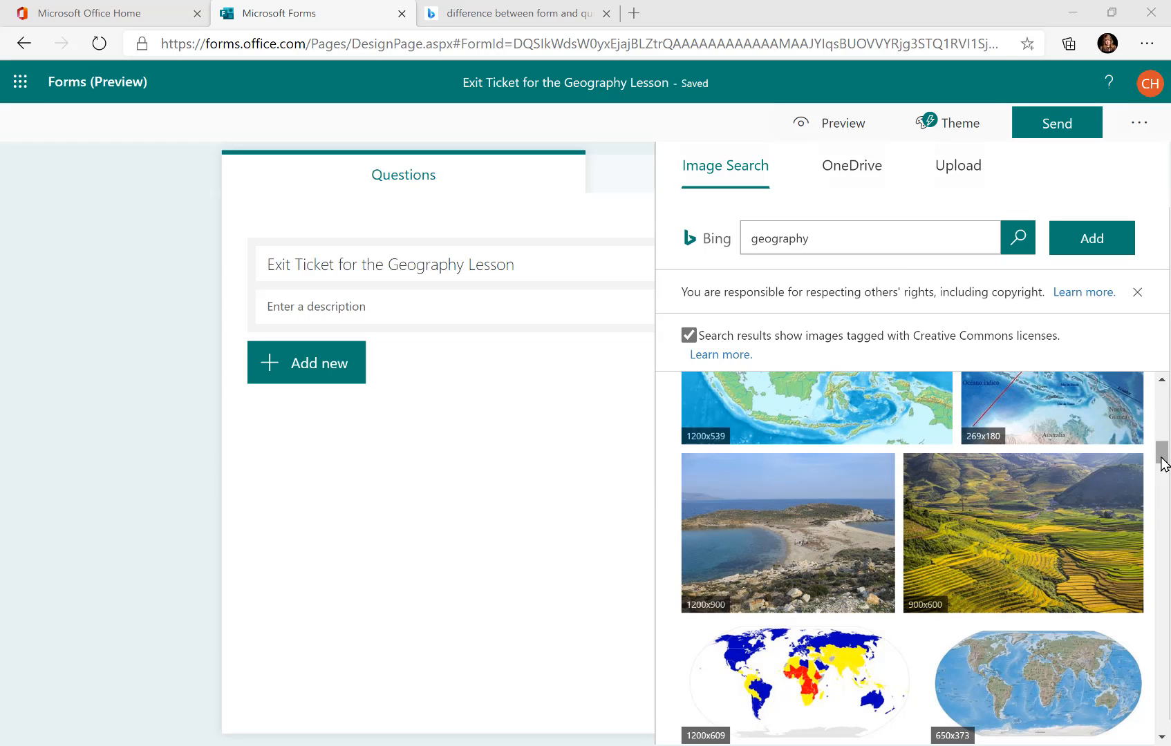
drag(1161, 462, 1165, 549)
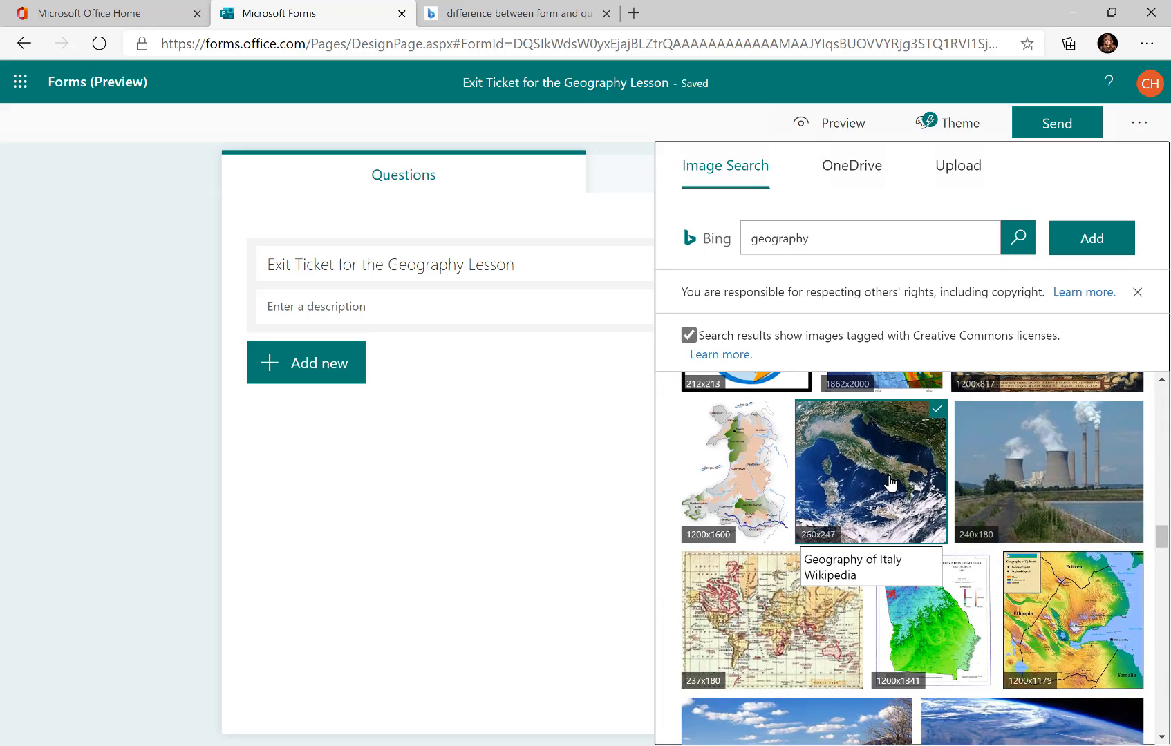
click(1090, 246)
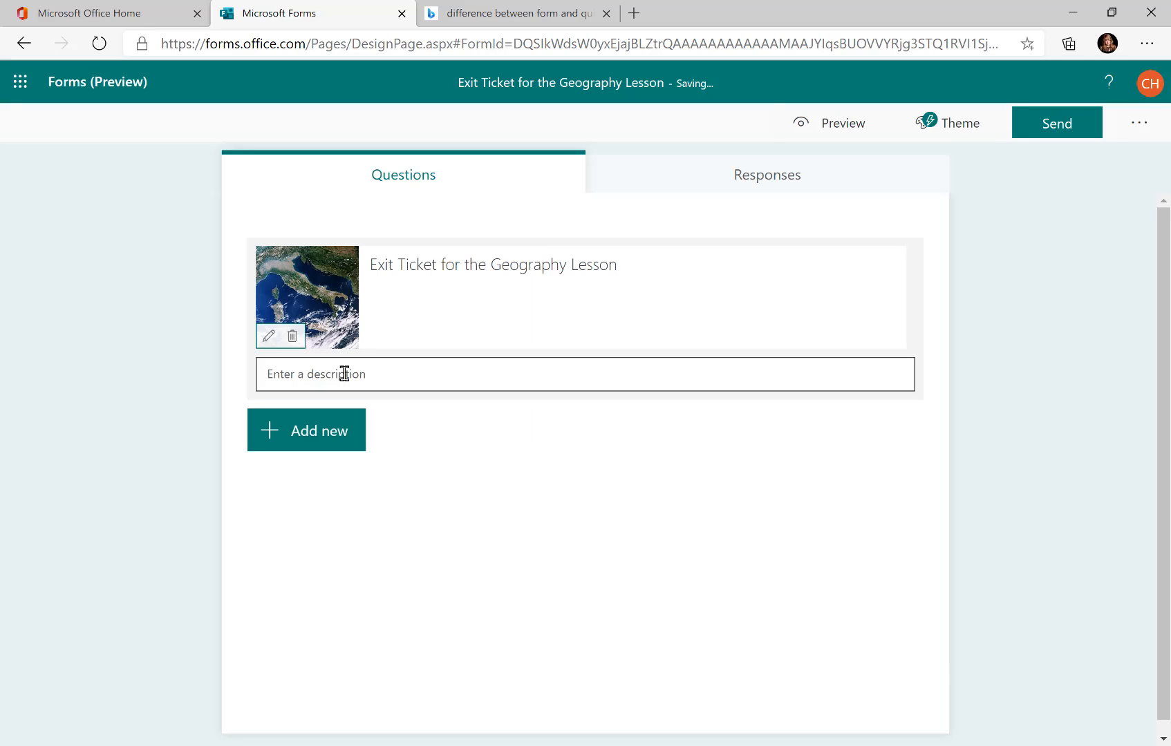
- Enter the quiz description "Shine brightly by sharing your knowledge about the beautiful country of Italy!"
click(343, 374)
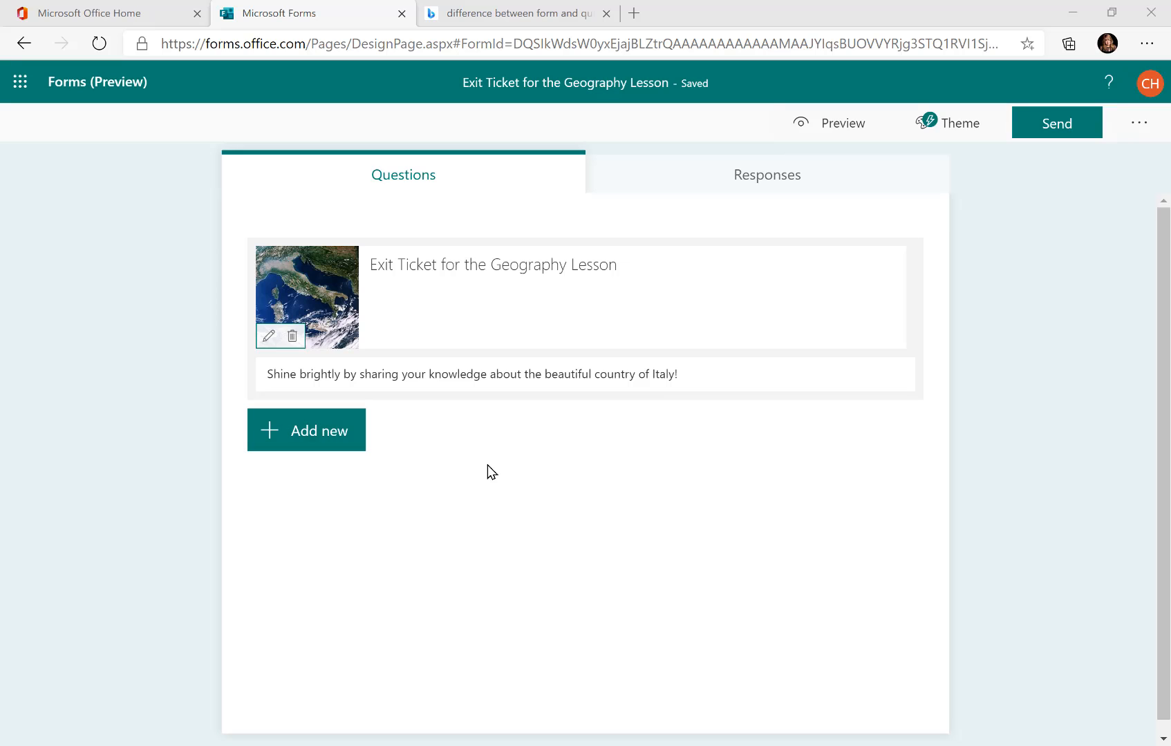
scroll(488, 466, up, 3)
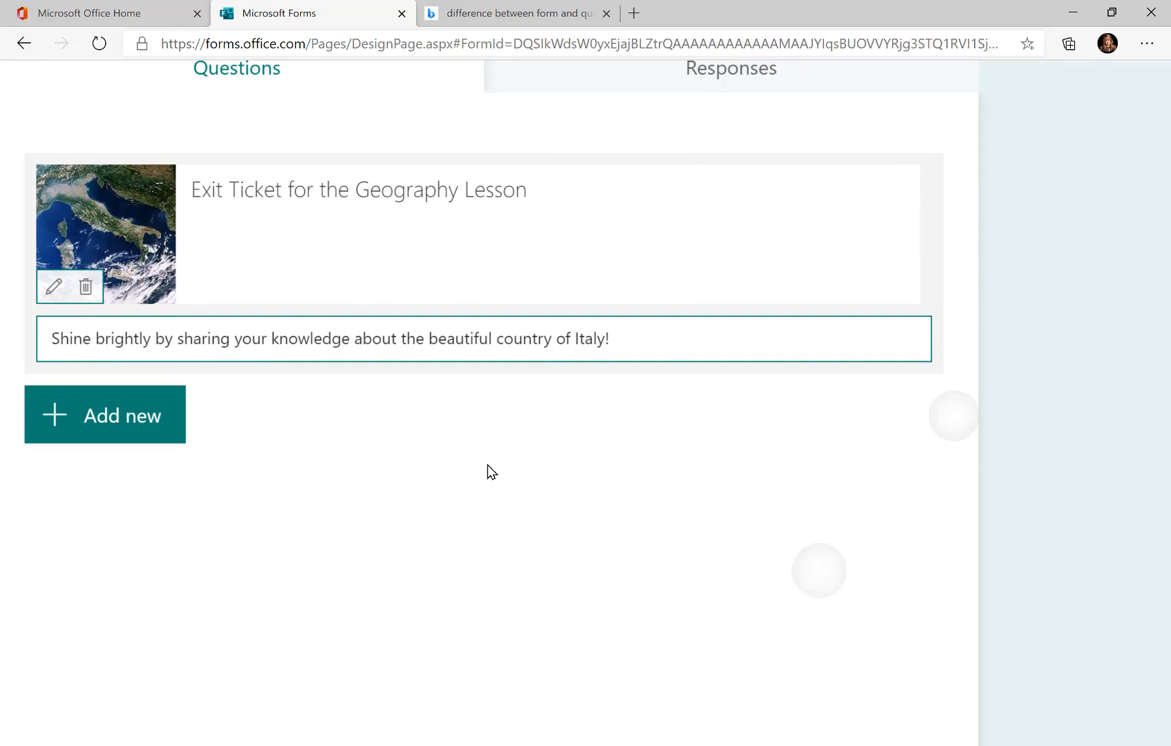
scroll(487, 466, up, 1)
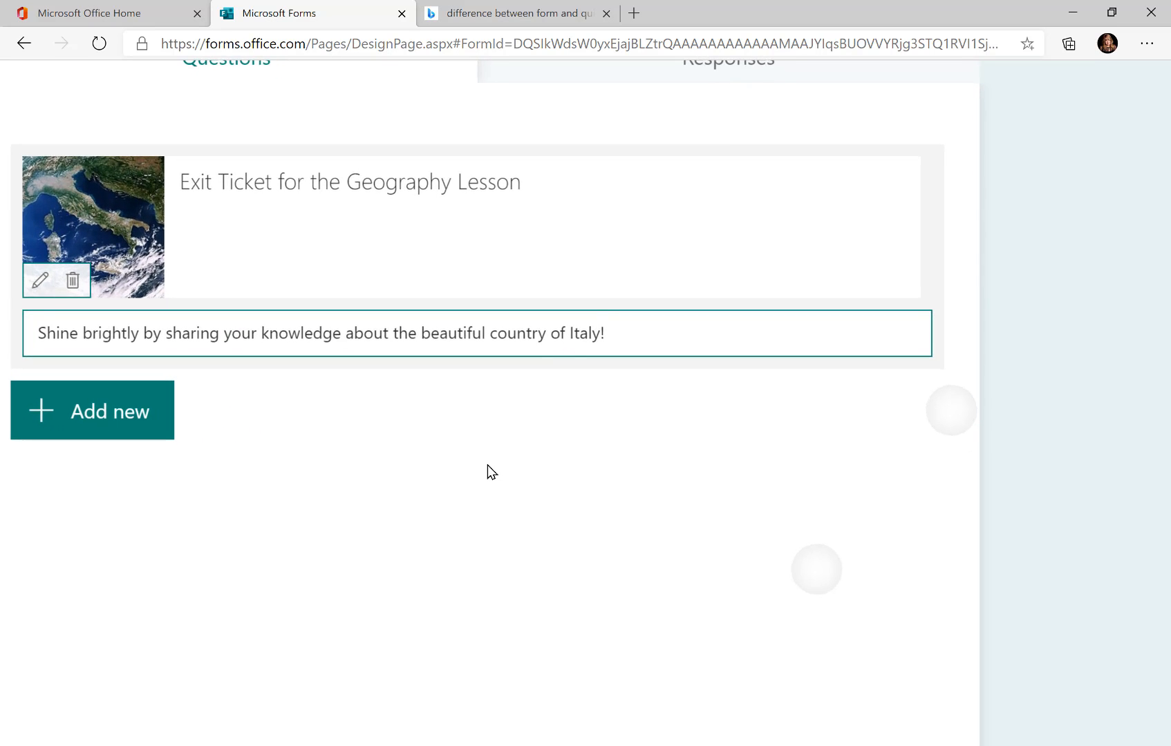
scroll(487, 466, down, 2)
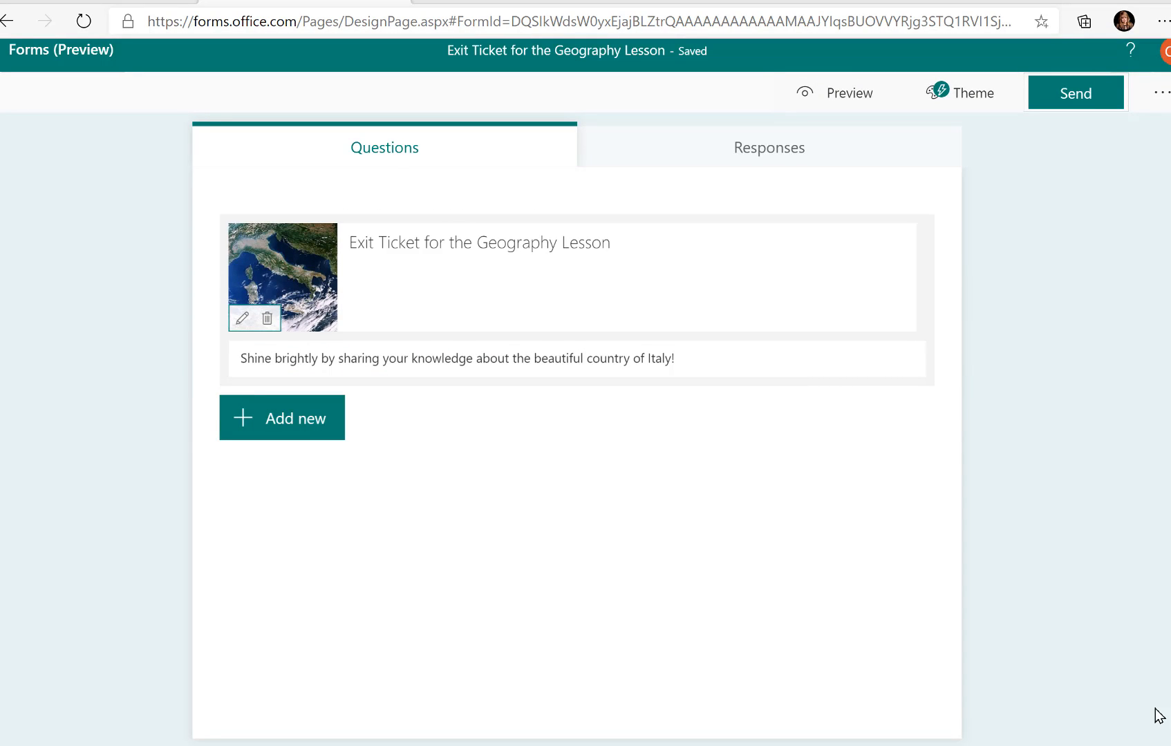
- Apply the Pizza pepper theme to the quiz from the suggested theme ideas
click(965, 105)
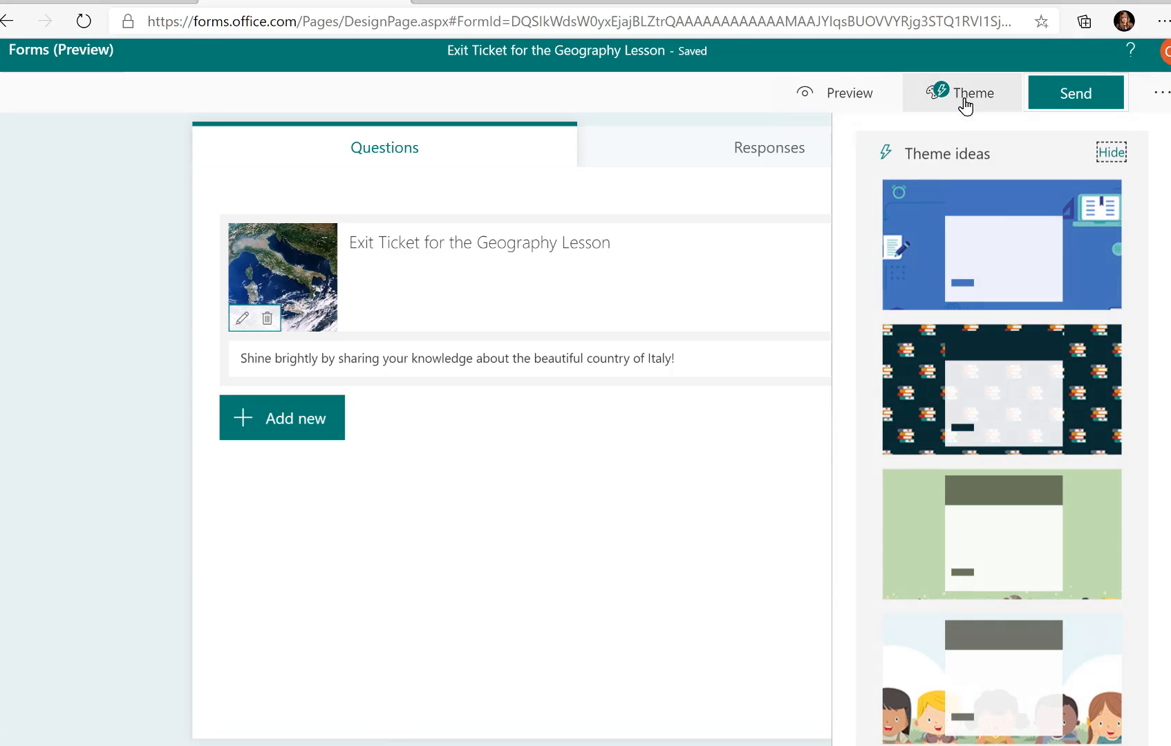
drag(1170, 218, 1169, 481)
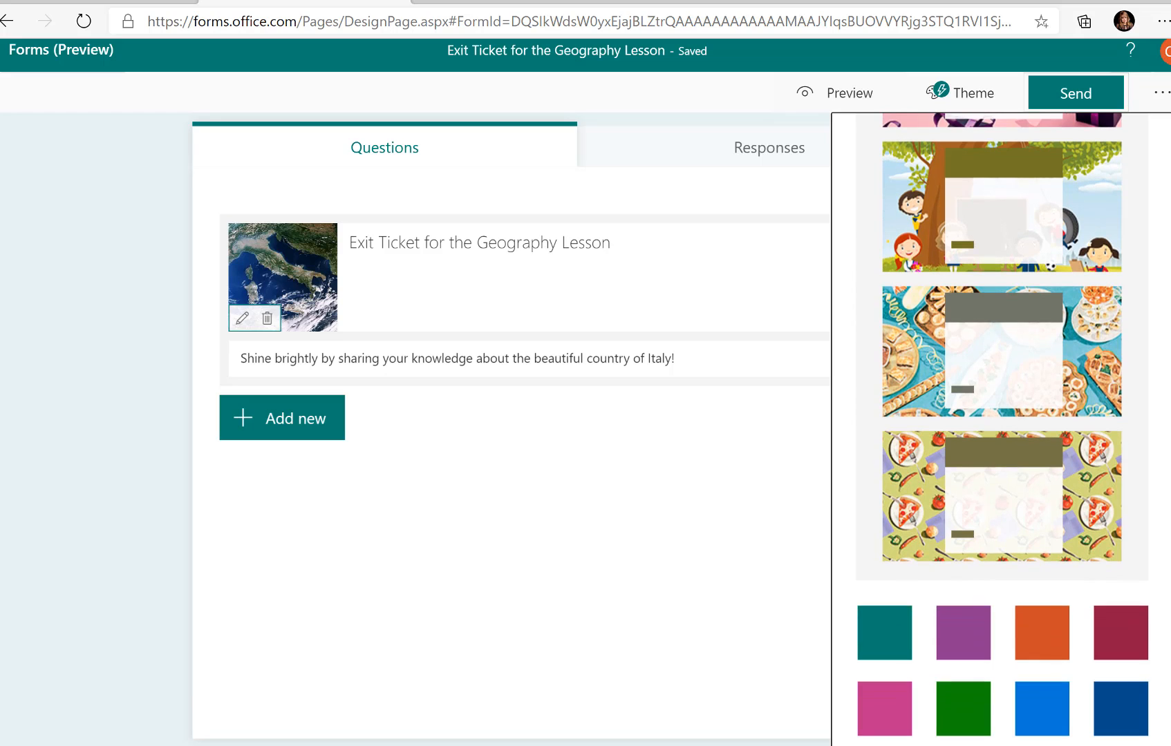
click(1085, 499)
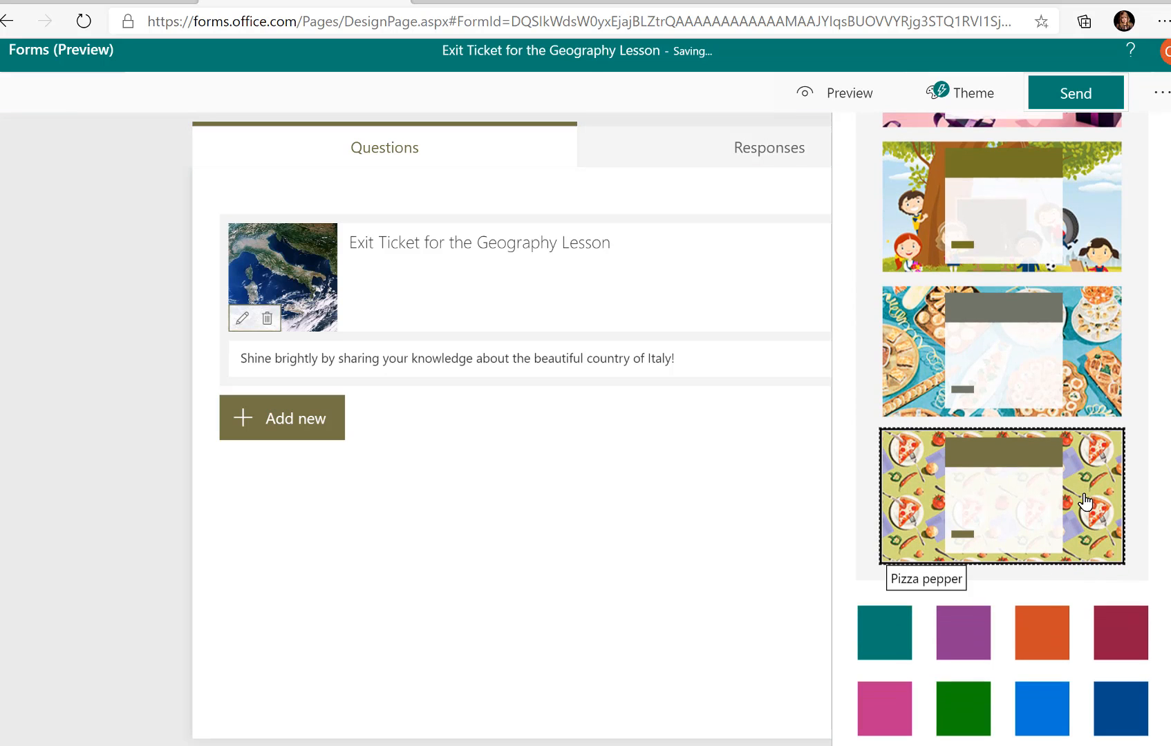
click(1022, 503)
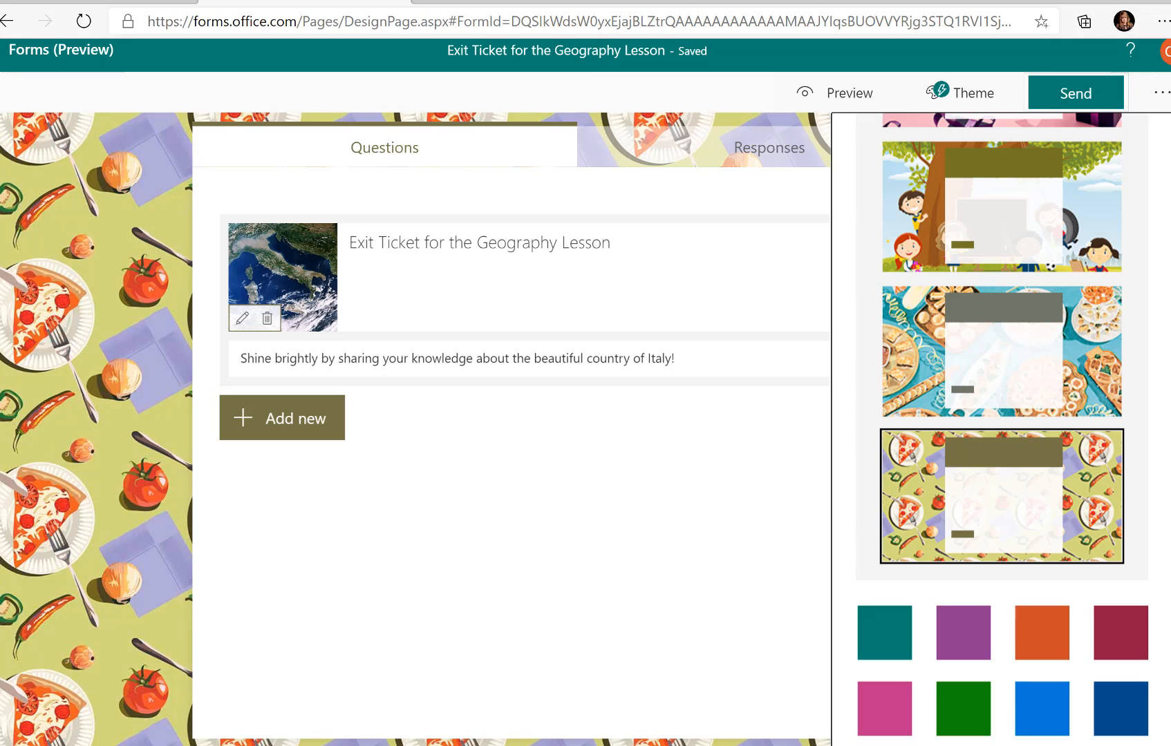
scroll(1002, 429, down, 3)
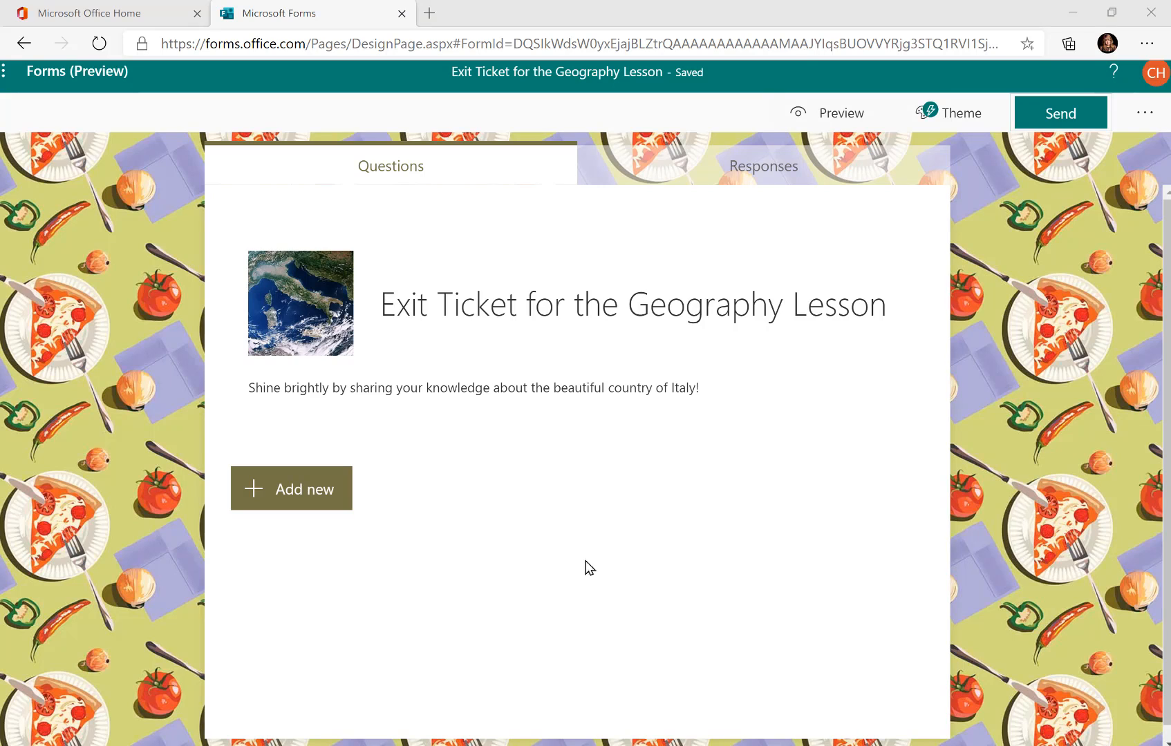
- Add a Choice question to the quiz asking "What is the capital of Italy?"
click(276, 490)
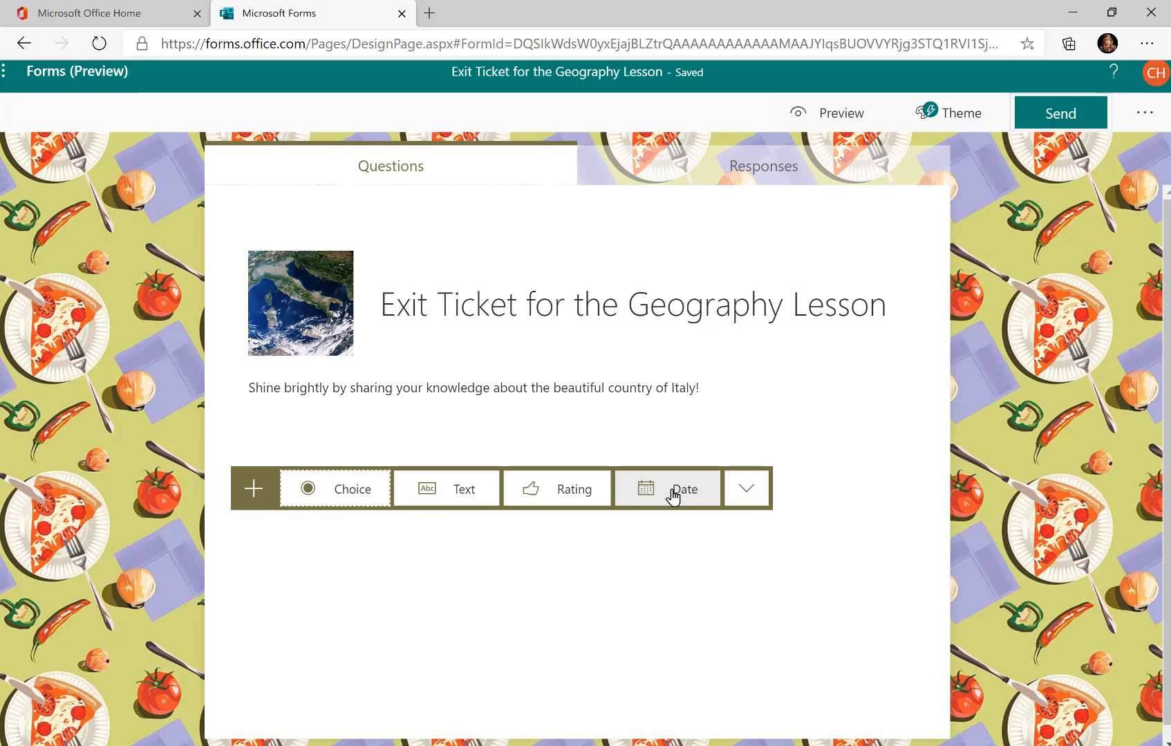
click(747, 500)
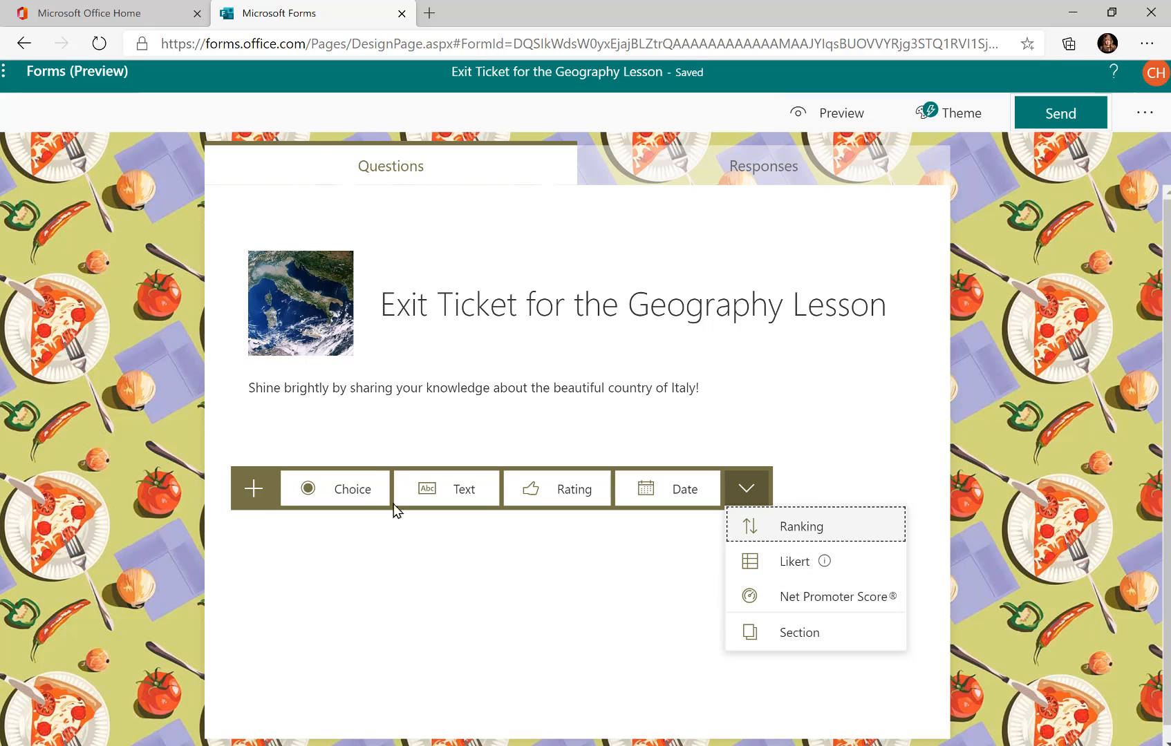
click(347, 496)
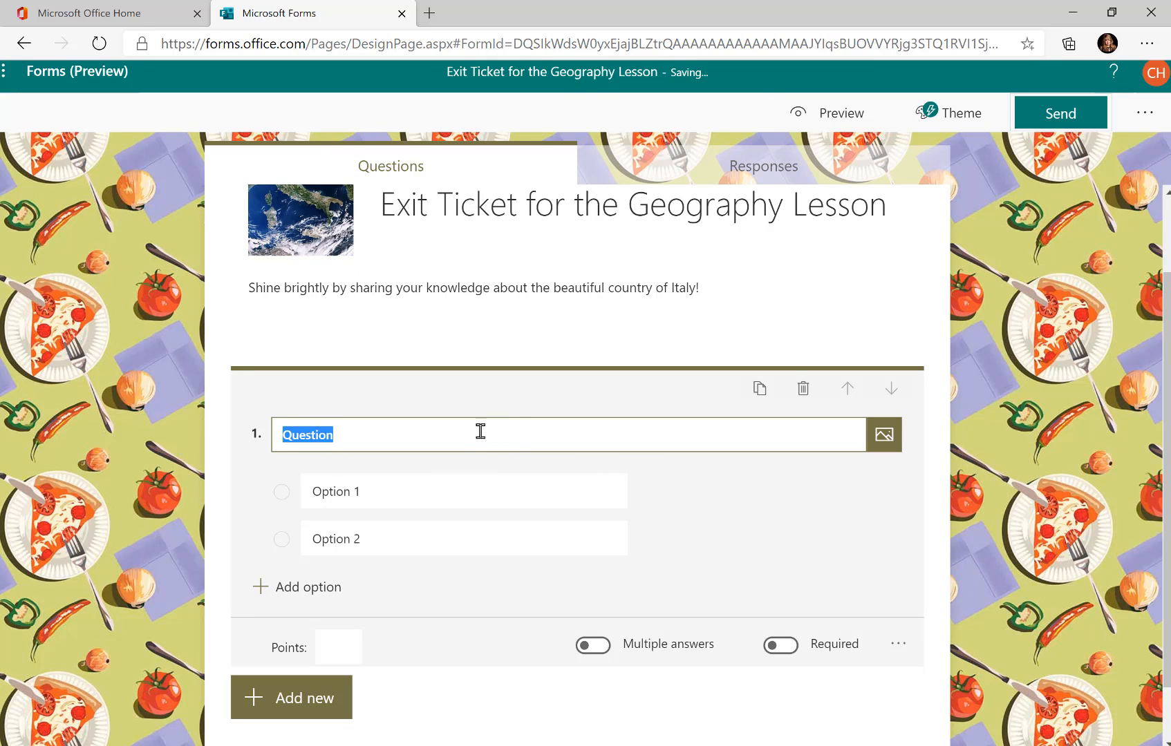
text(Wha)
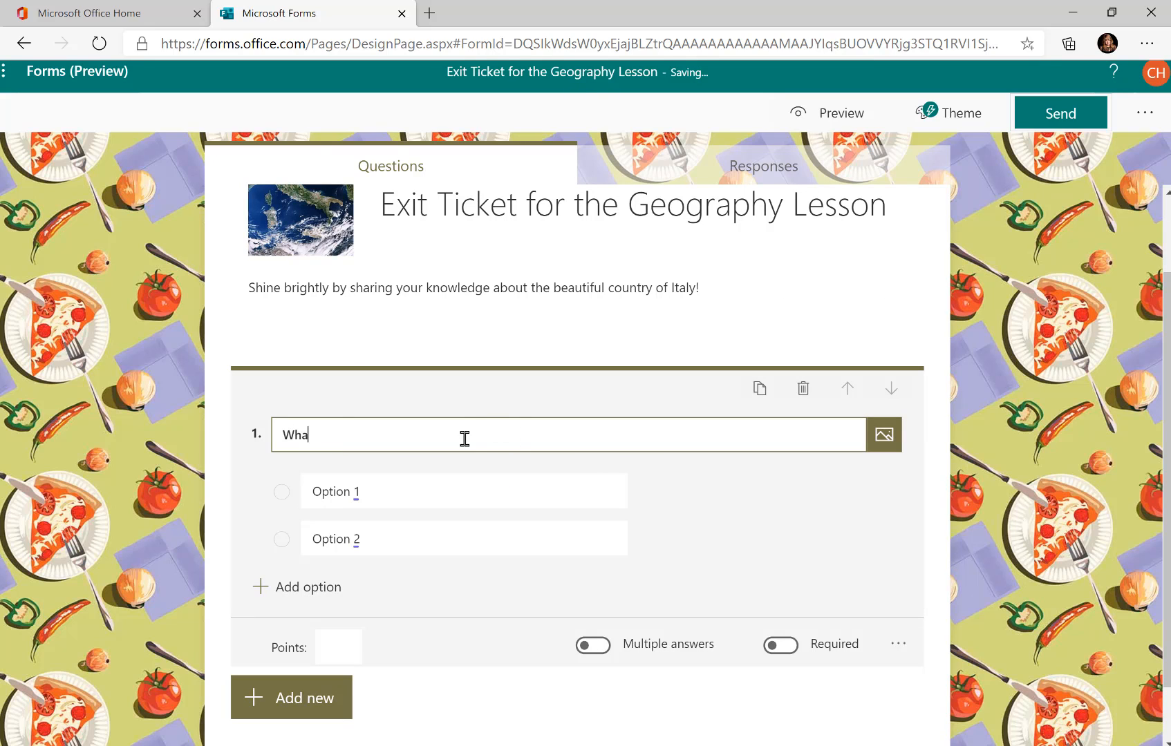
text(t is the capital of Italy?)
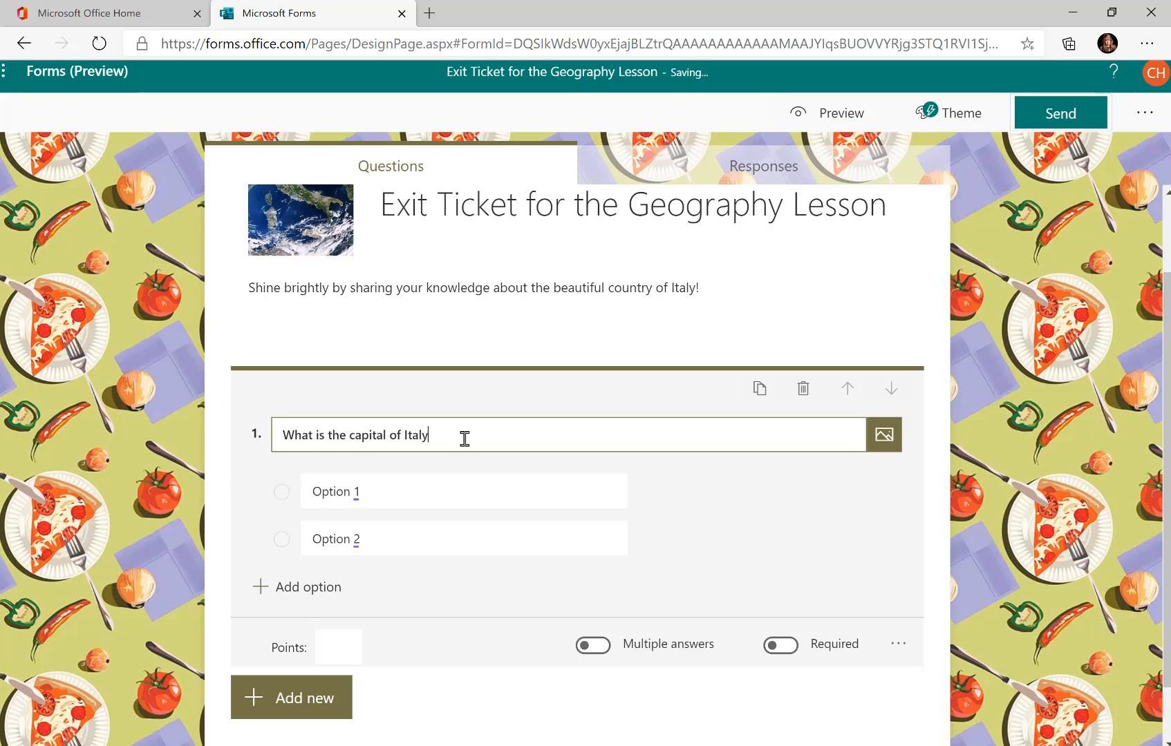
- Set the first answer option to Madrid and the second to the suggested Rome, marking Rome as the correct answer
click(365, 507)
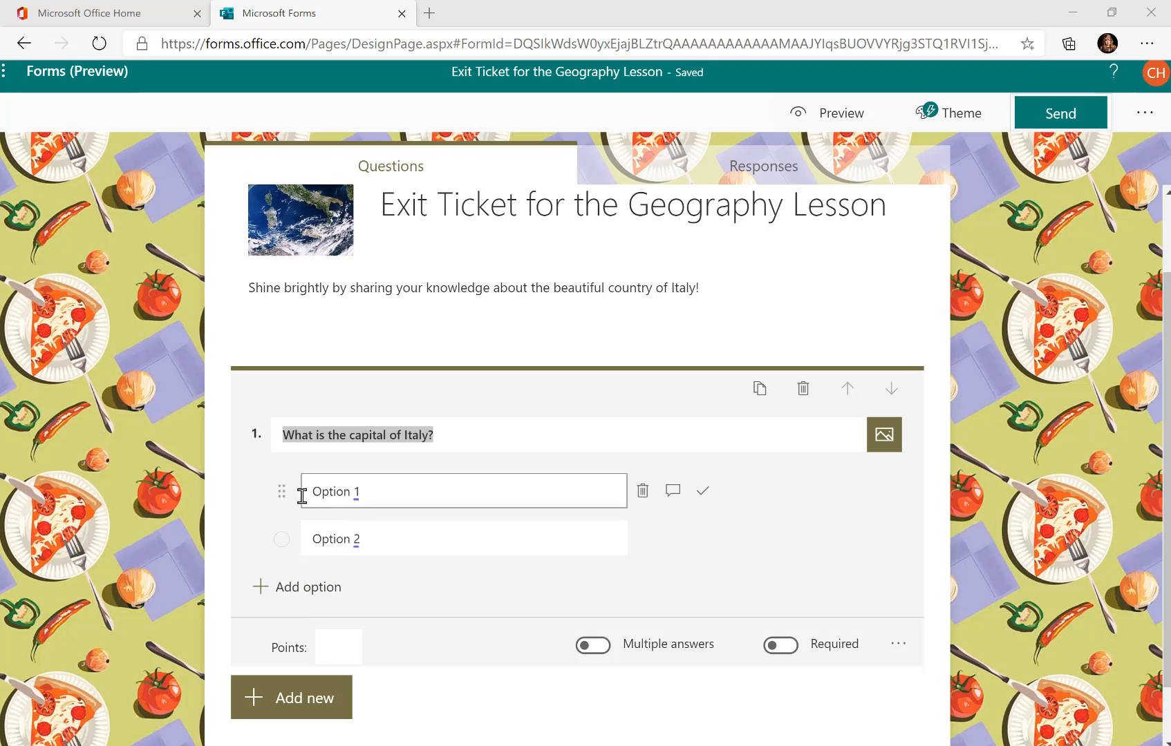
drag(371, 491, 275, 491)
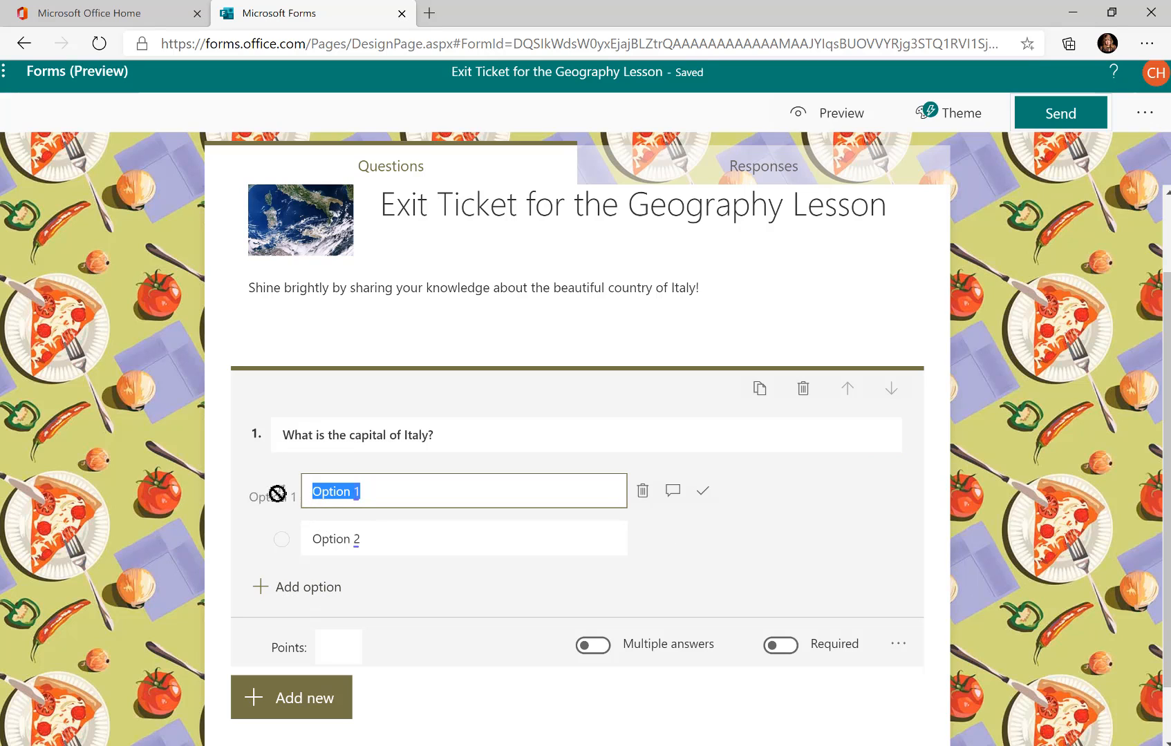
text(Madrid)
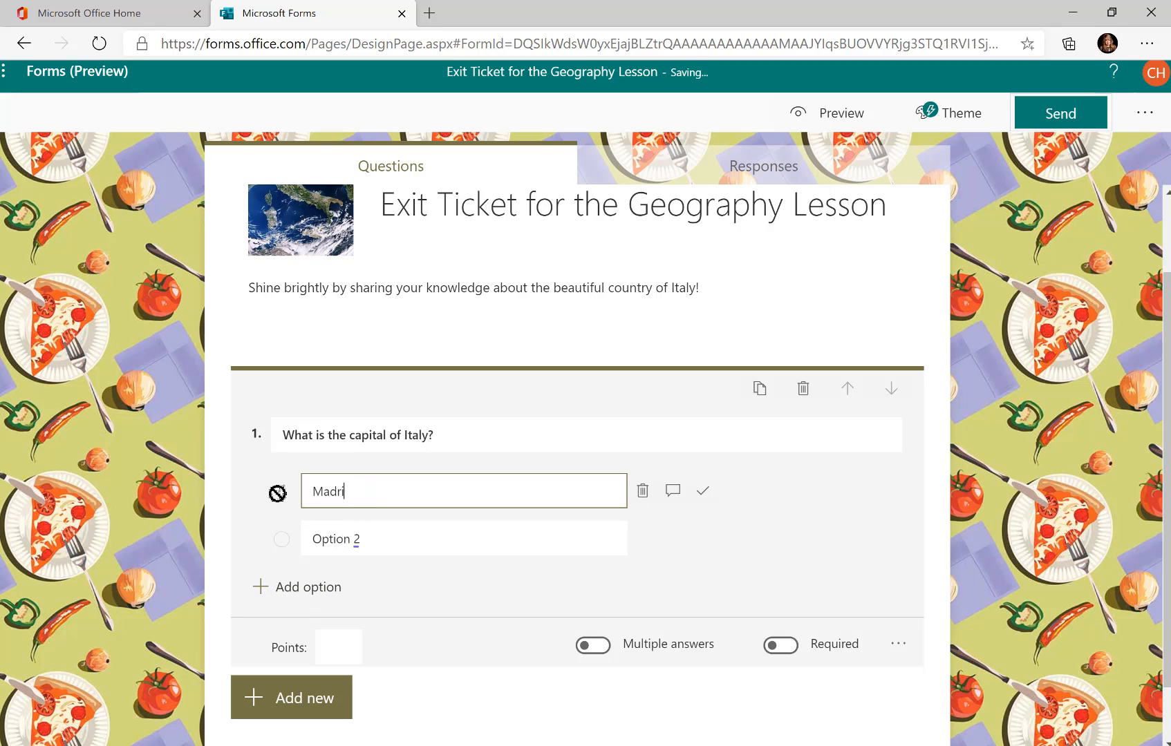
triple_click(379, 537)
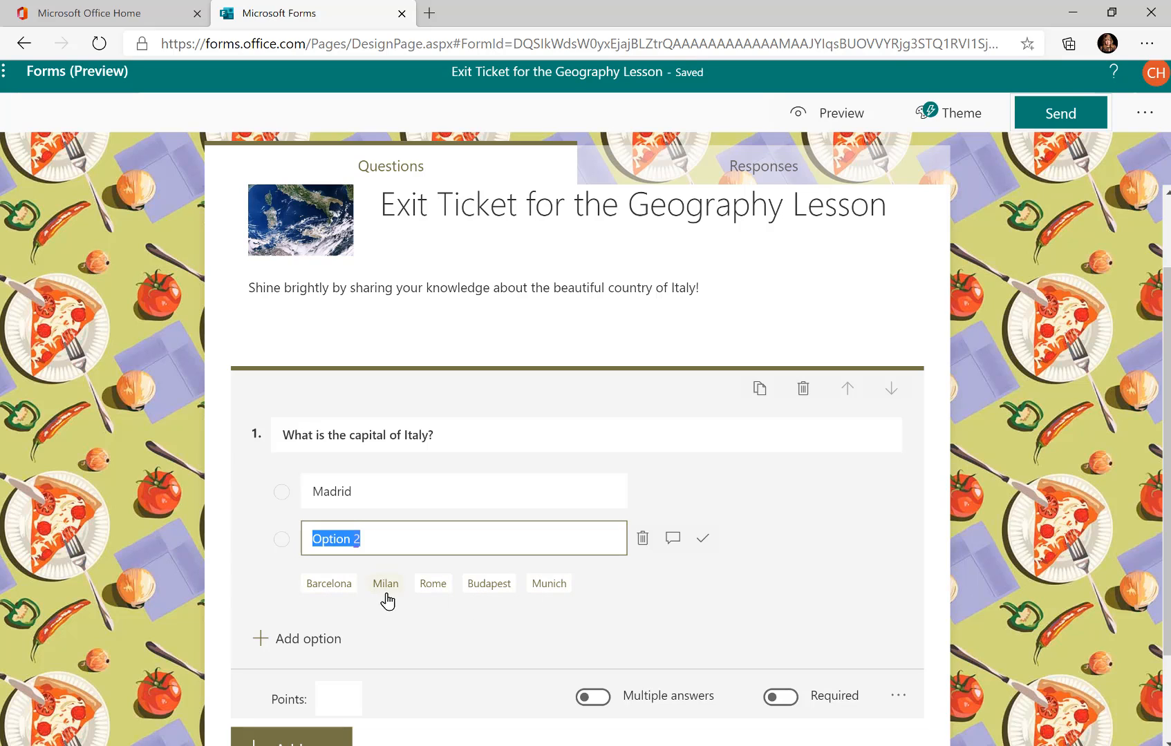
click(432, 588)
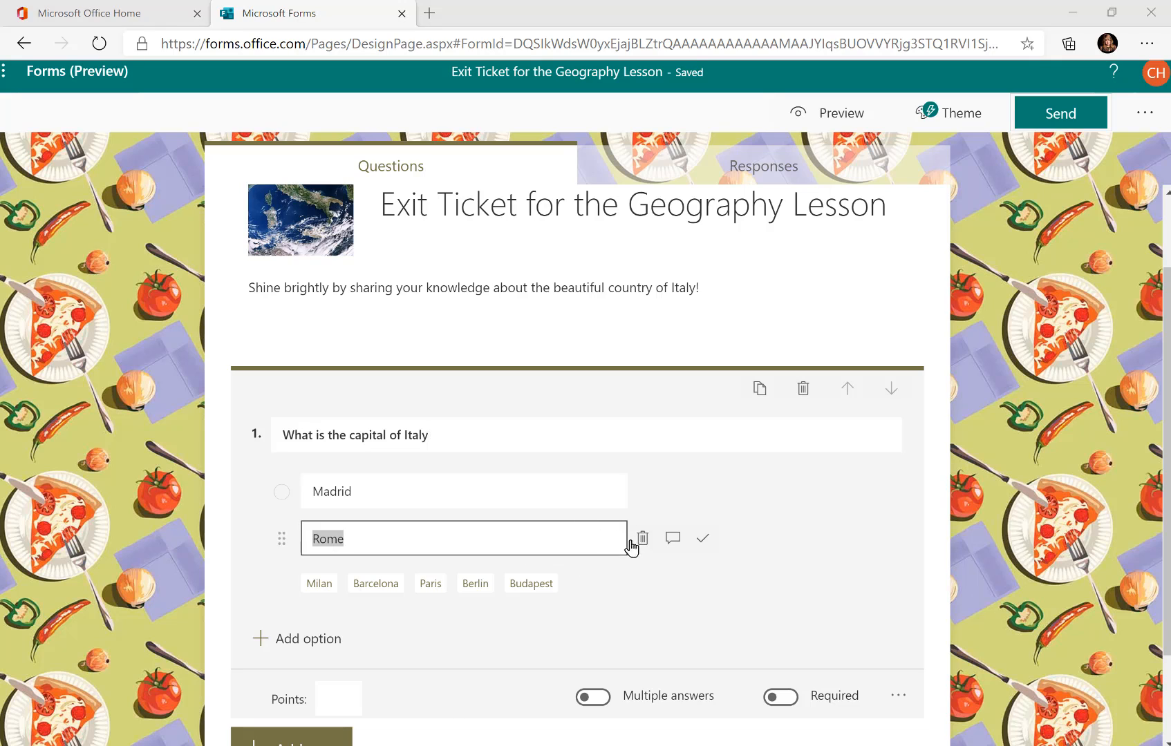
click(703, 541)
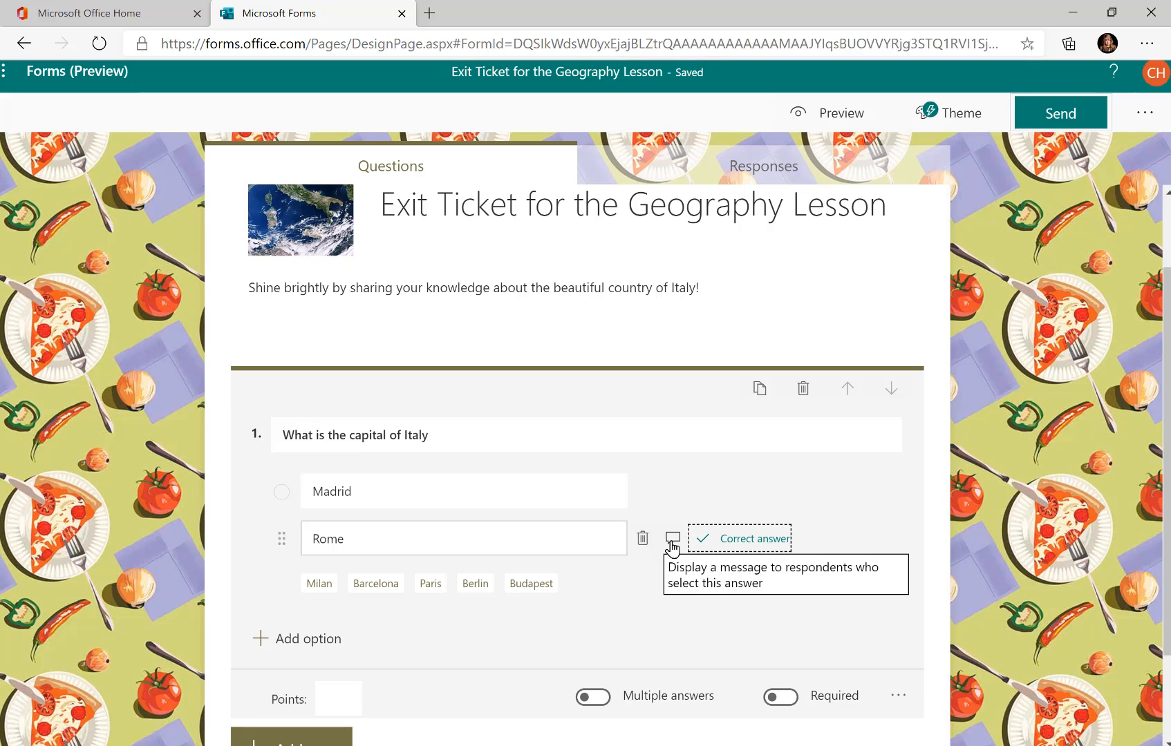
- Add the message "Bravo! Way to go!" for respondents who select the answer Rome
click(672, 538)
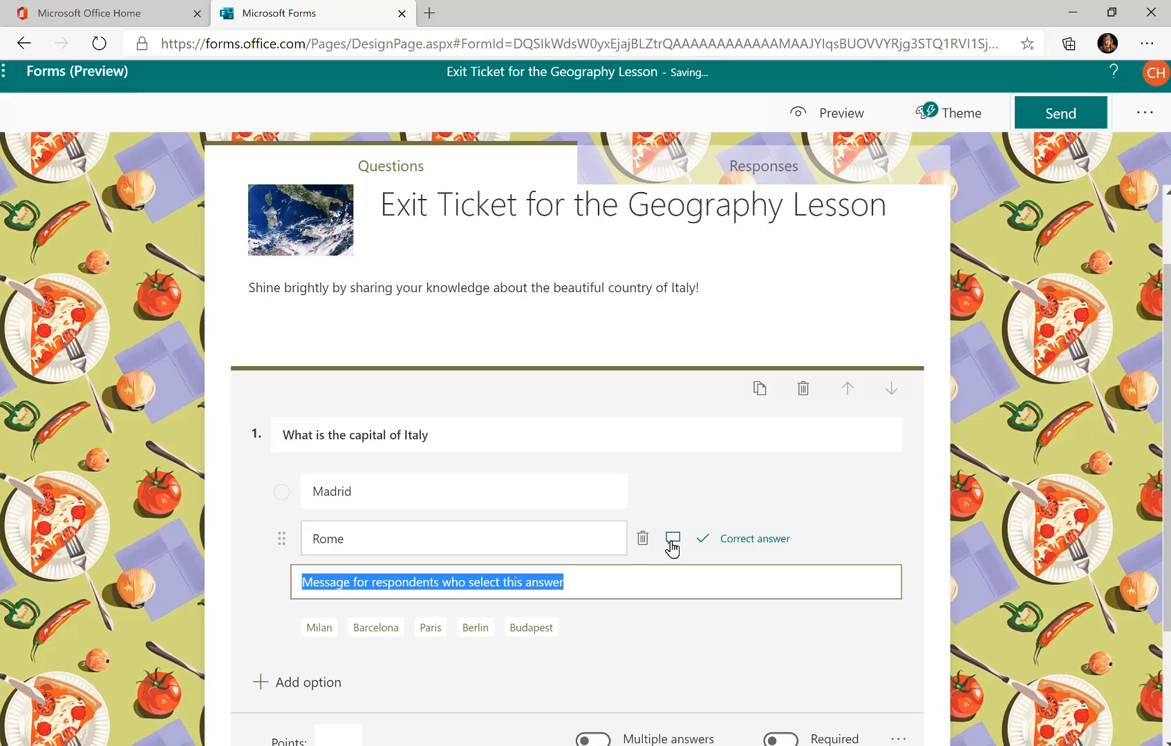
text(Brav)
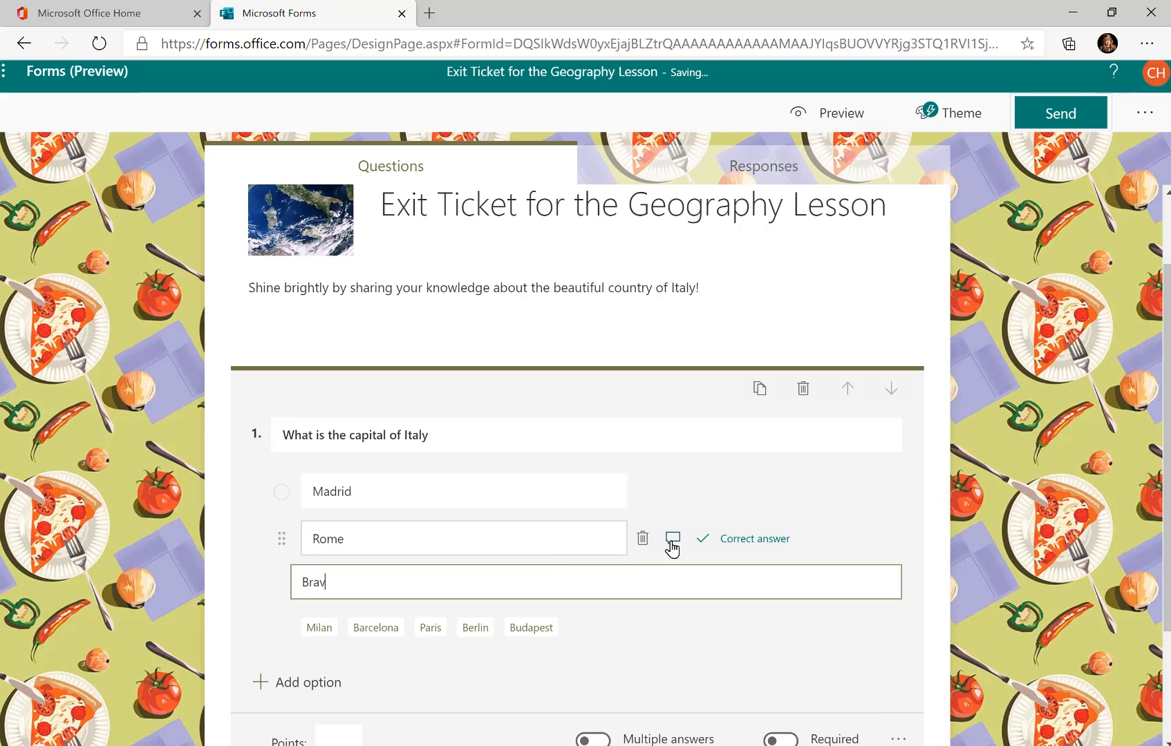
text(o! Way to go!)
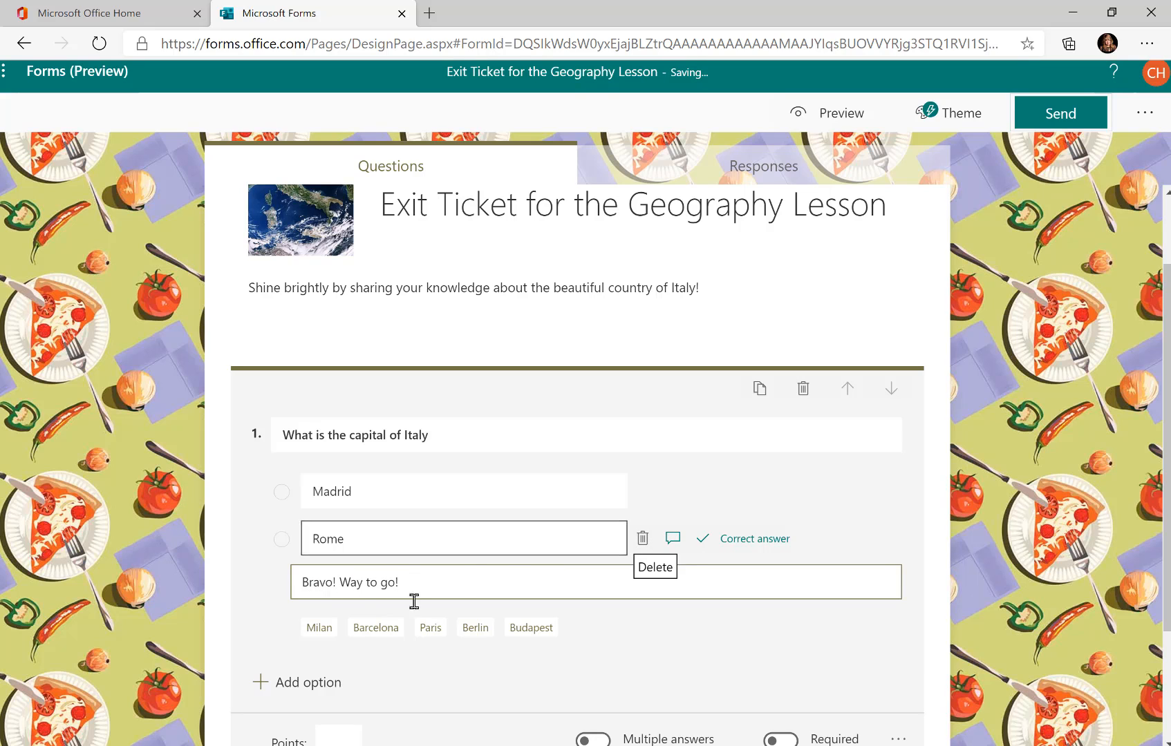
- Add the suggested cities Milan and Berlin as the third and fourth answer options
click(302, 688)
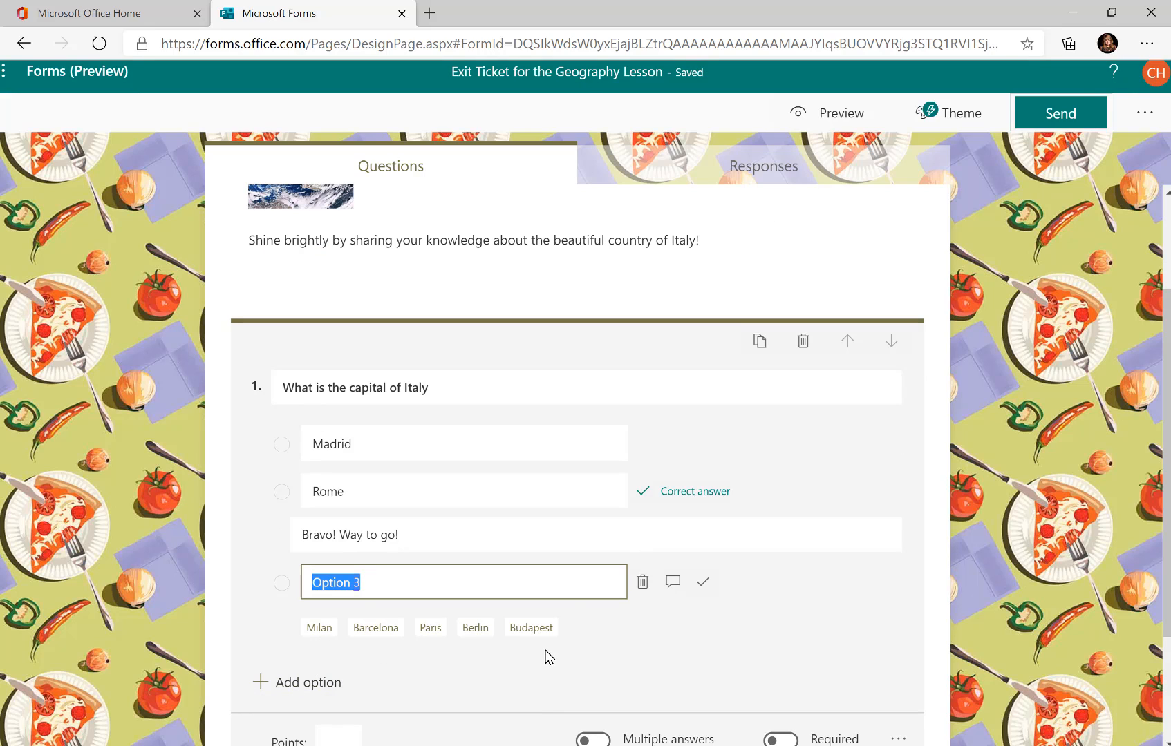
click(318, 629)
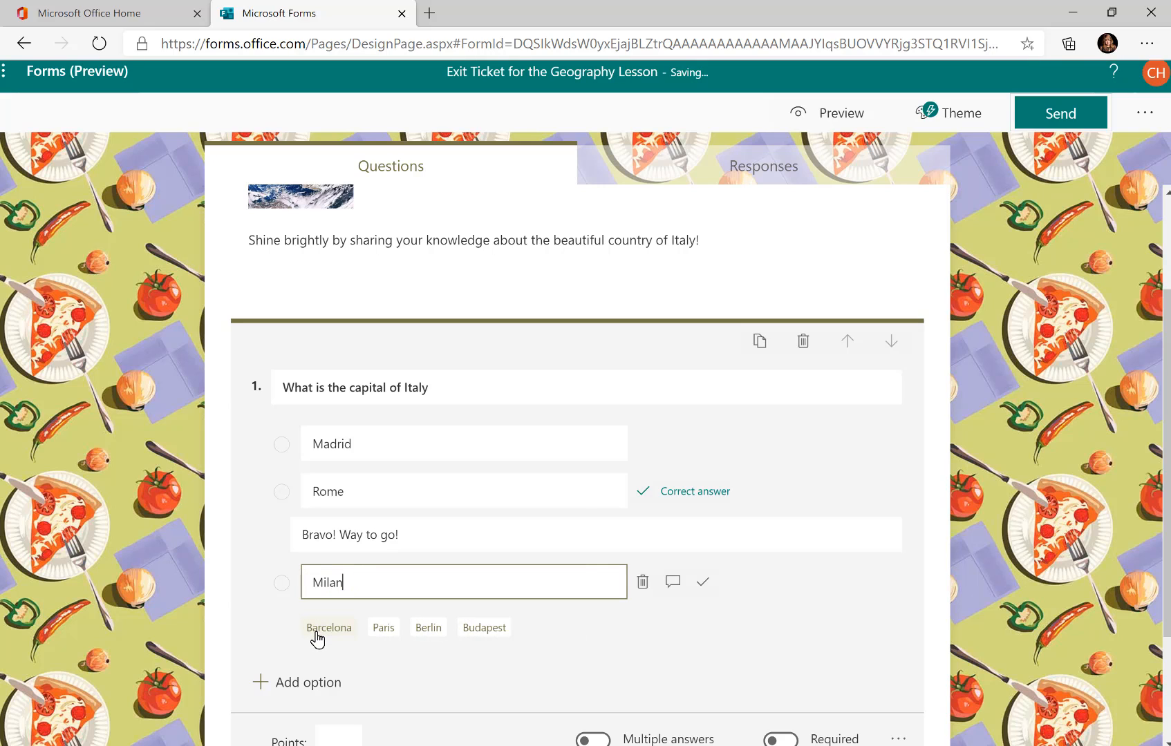
click(301, 688)
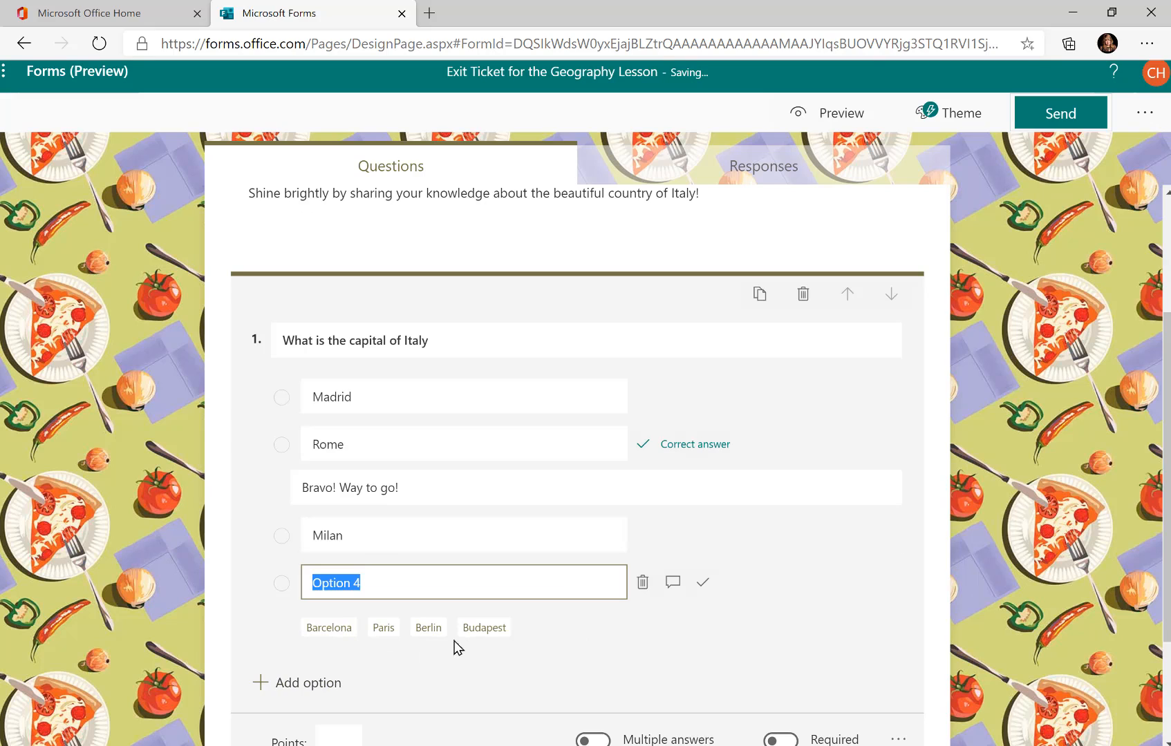
click(432, 630)
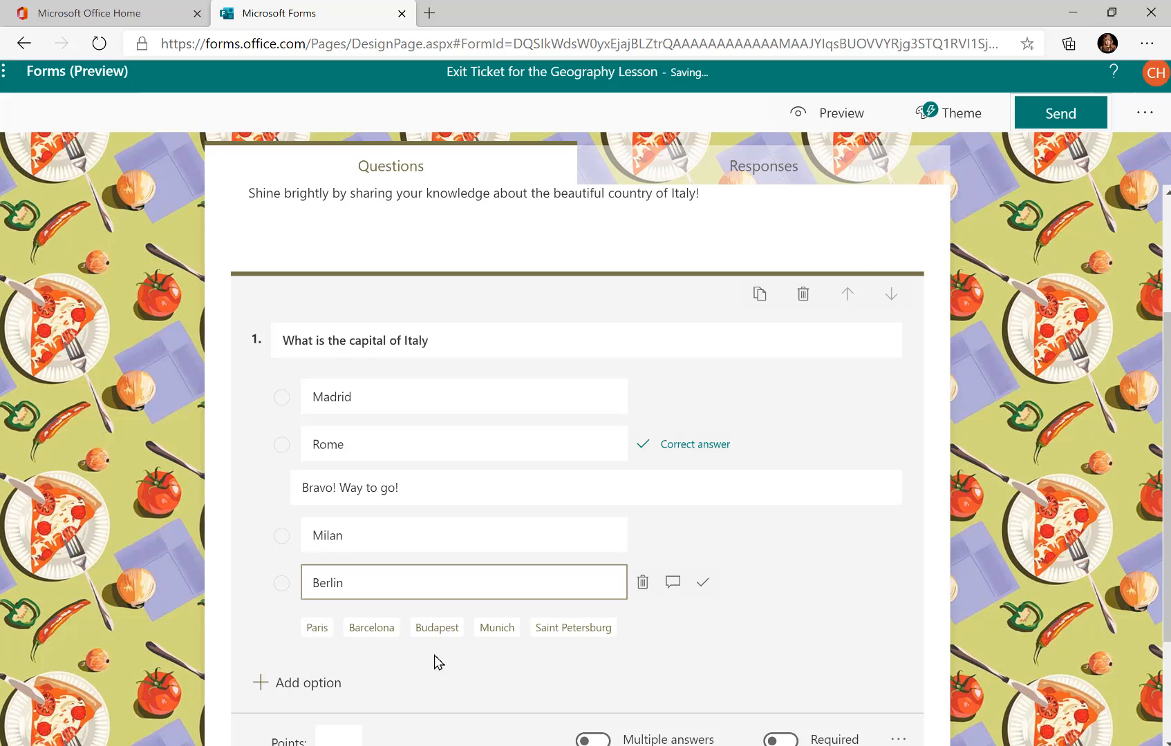
- Set the points for the capital of Italy question to 10
click(339, 636)
text(10)
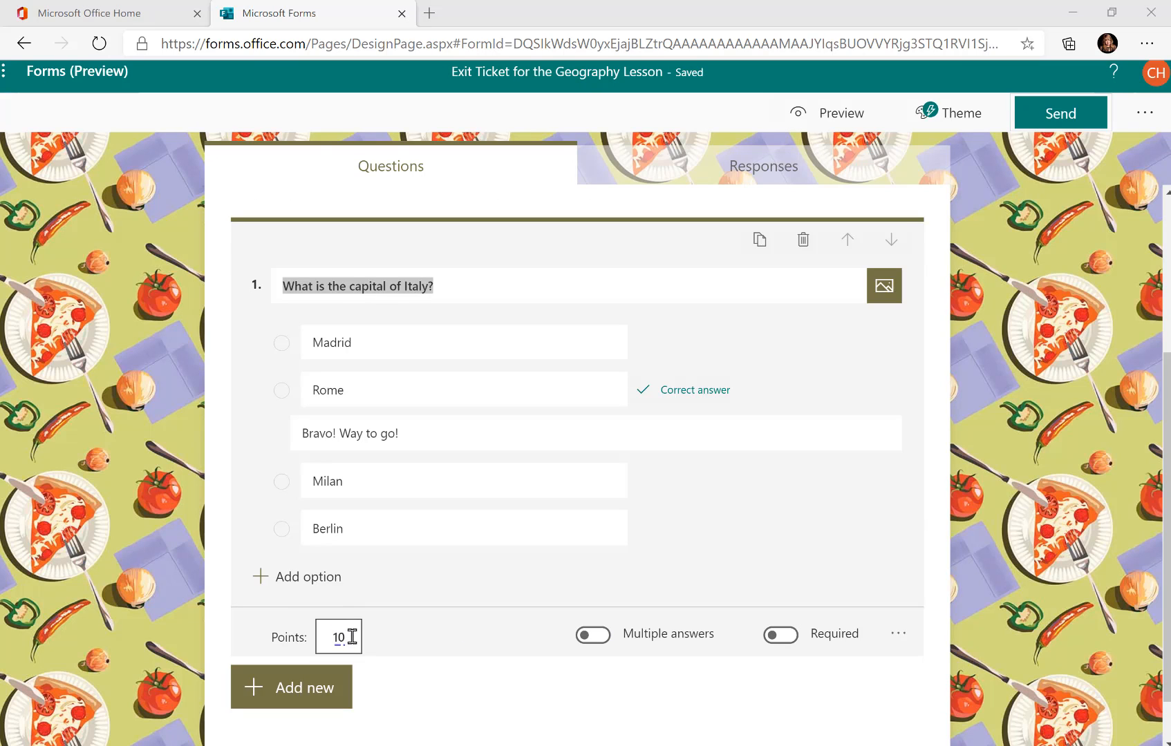
drag(352, 636, 310, 643)
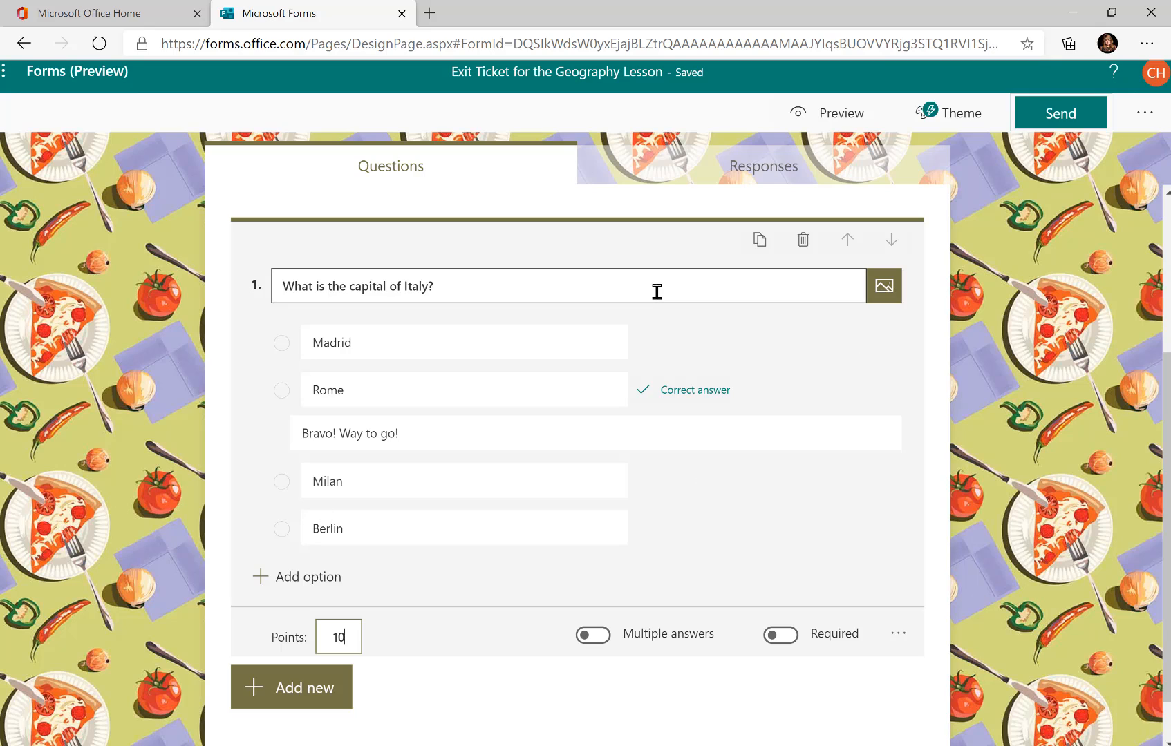
key(ctrl+a)
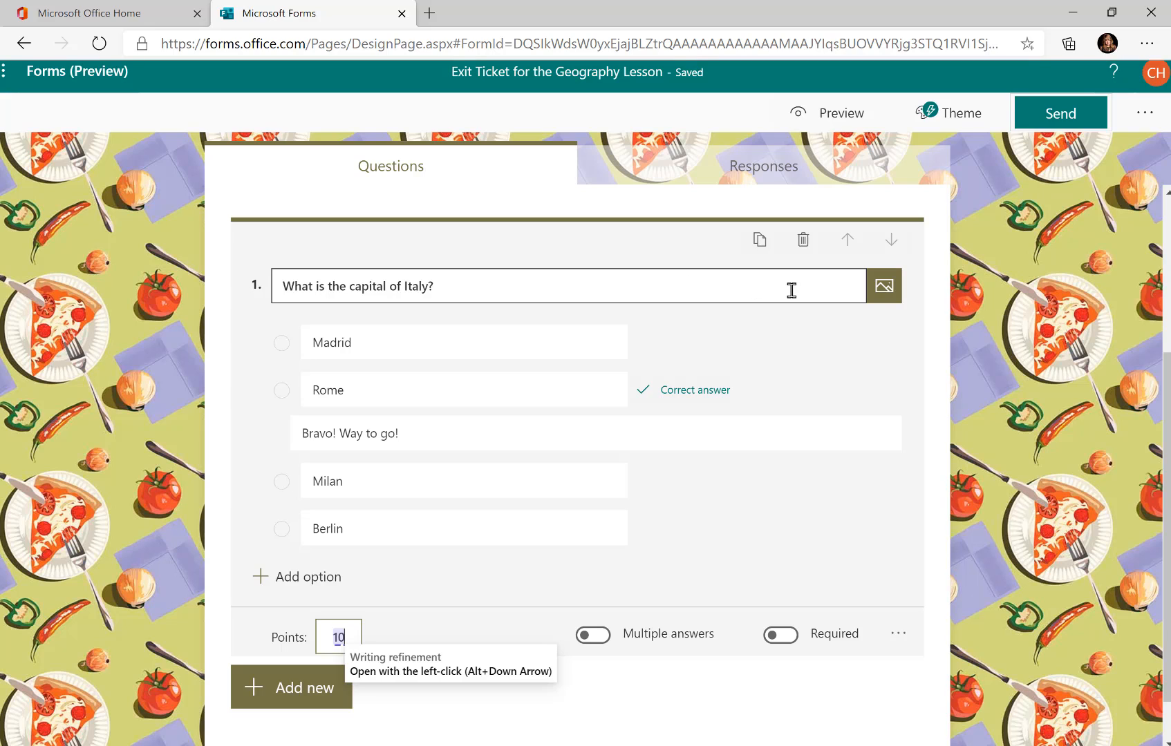
- Insert a video into the capital of Italy question using the copied YouTube URL
click(890, 302)
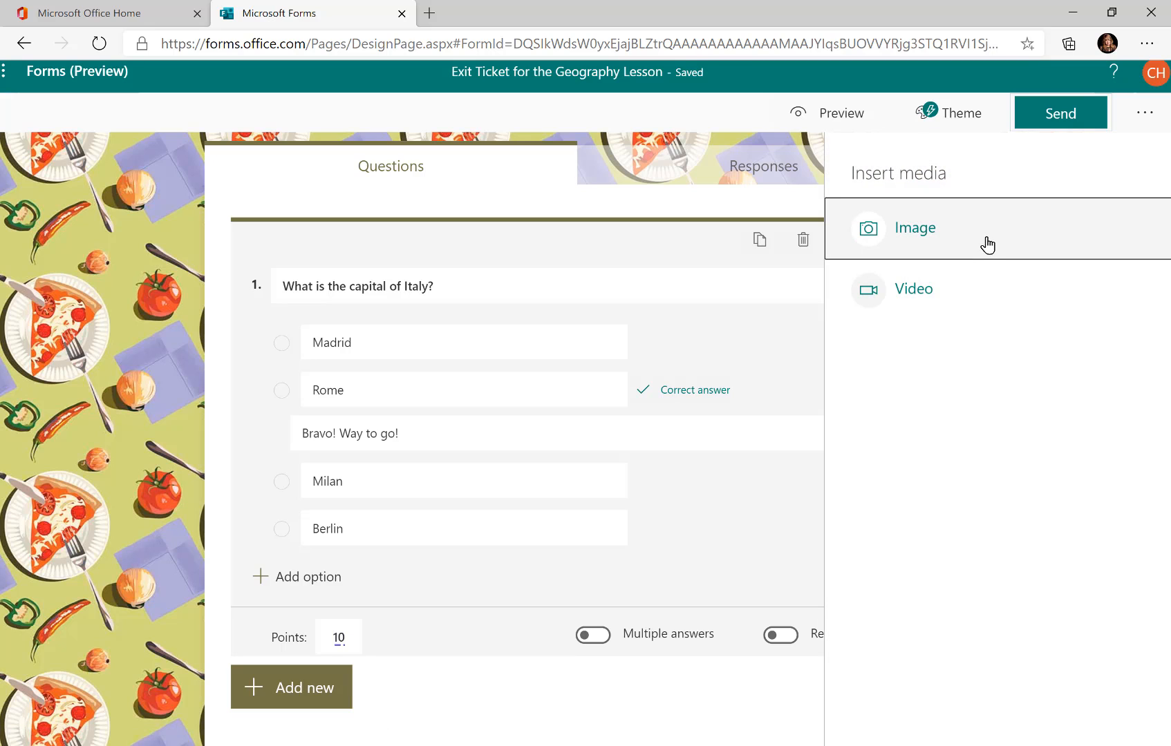
click(989, 295)
key(ctrl+v)
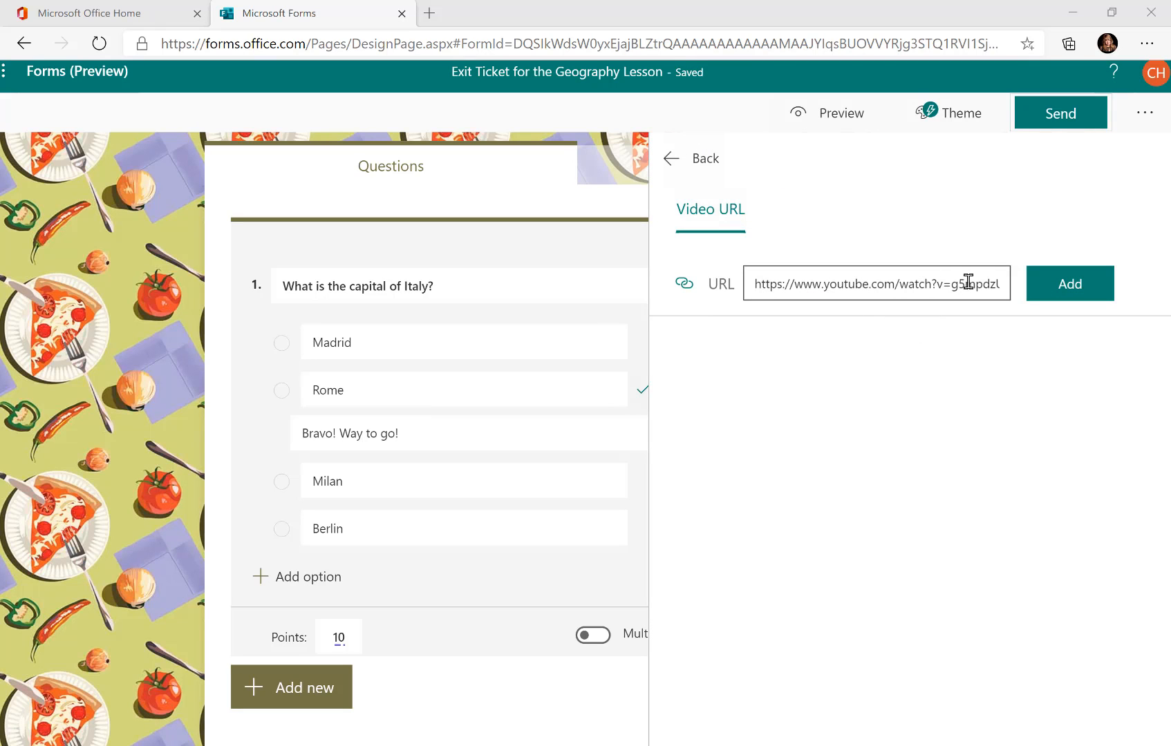
click(1043, 293)
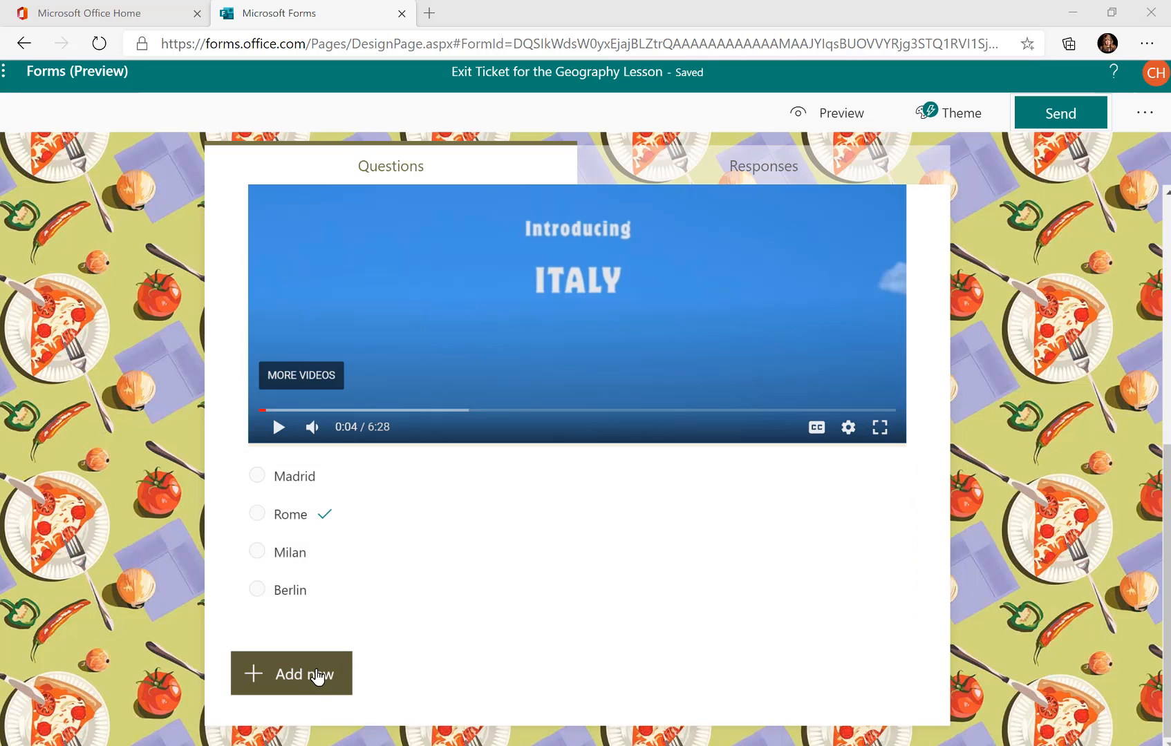
- Add a Text question, "How many calories would you consume if you ate 3 slices of Italian pizza?", and turn on its Math option
click(317, 676)
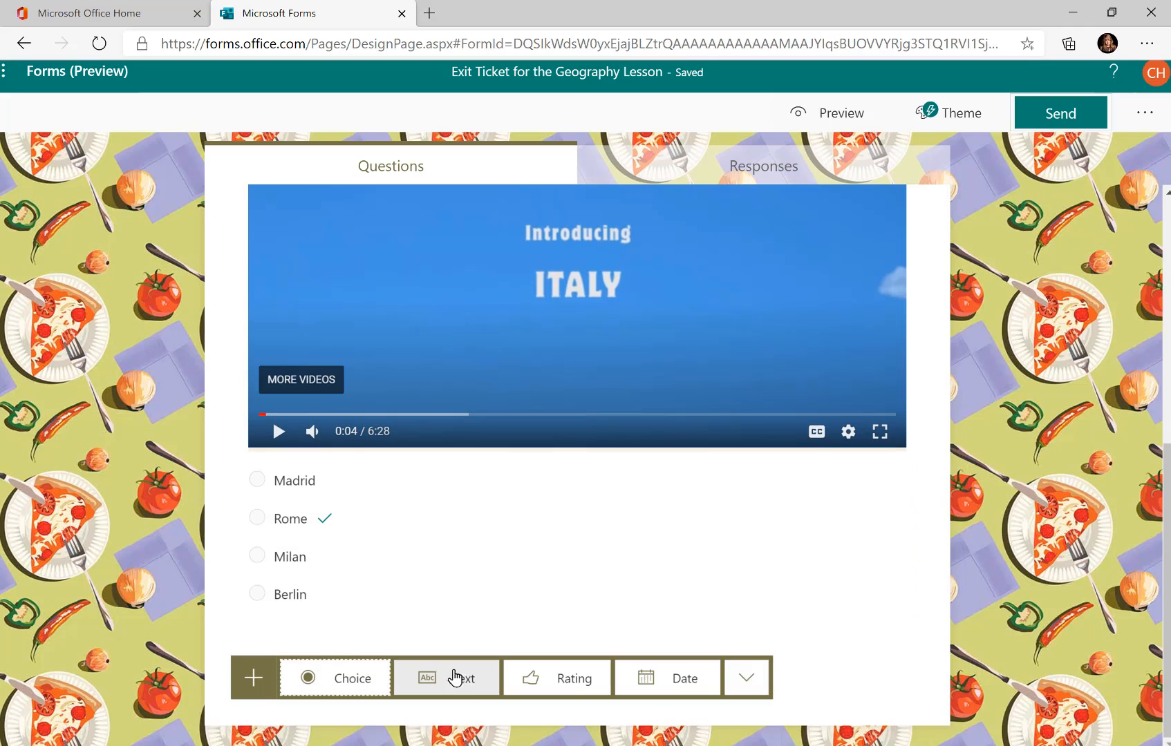
click(464, 680)
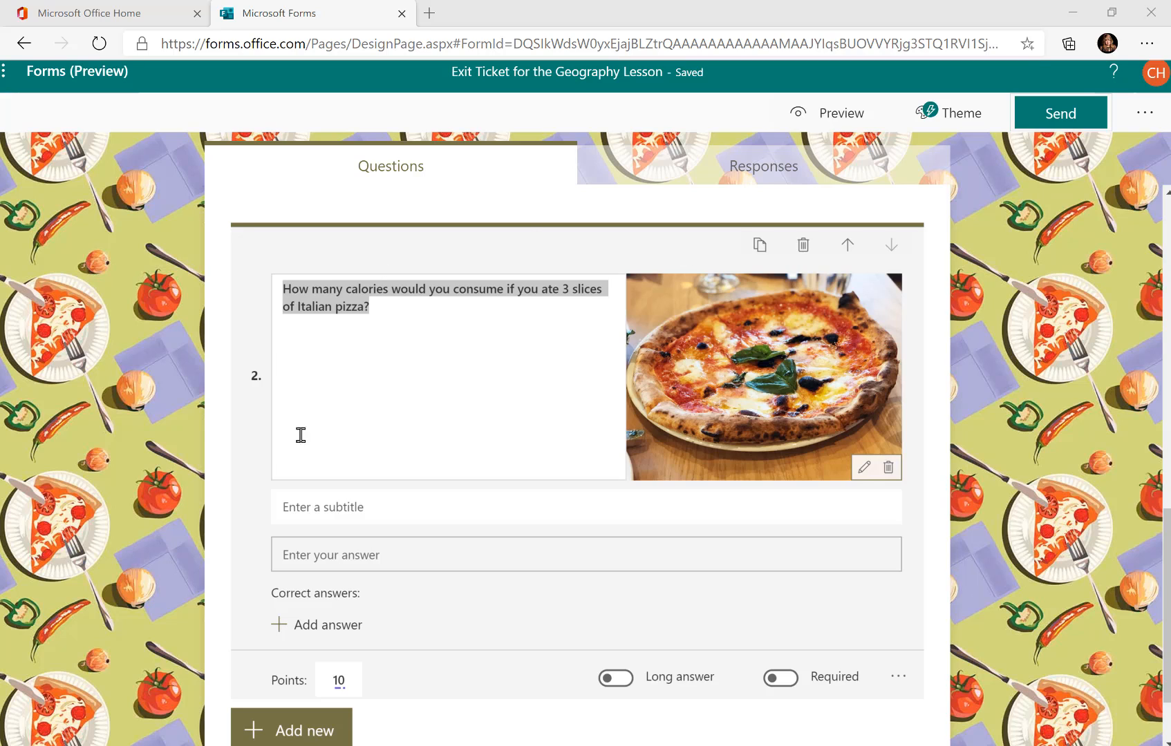
click(898, 685)
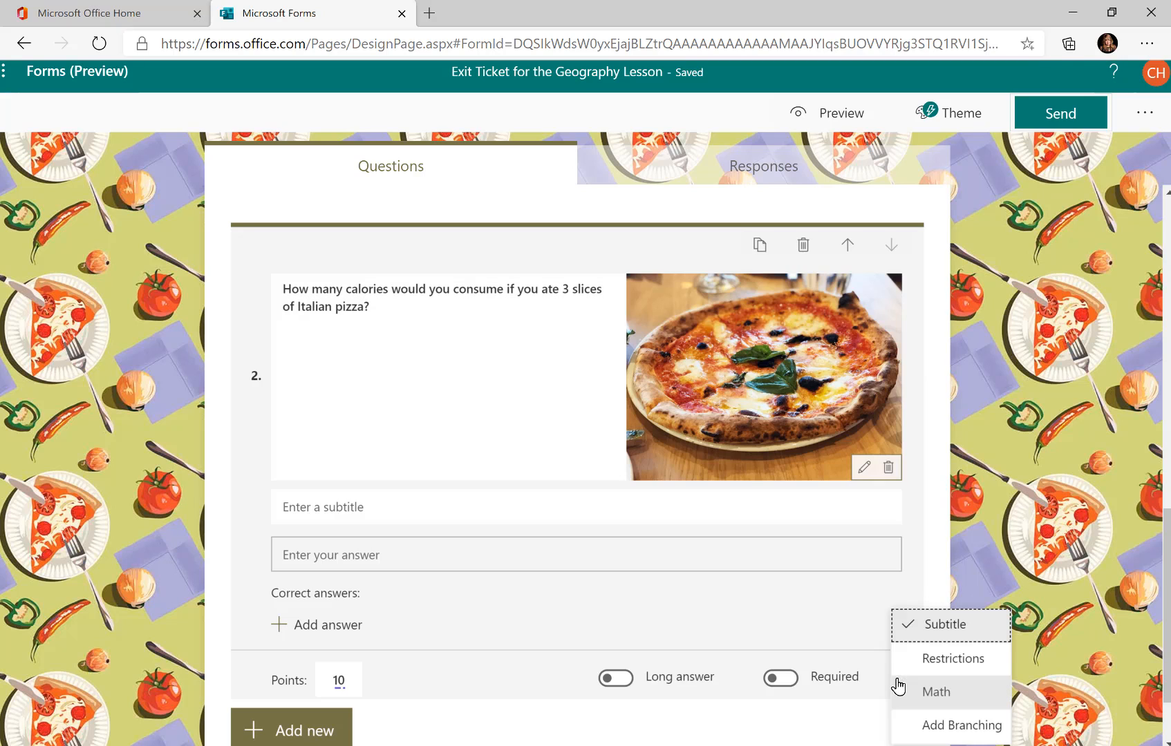
click(951, 705)
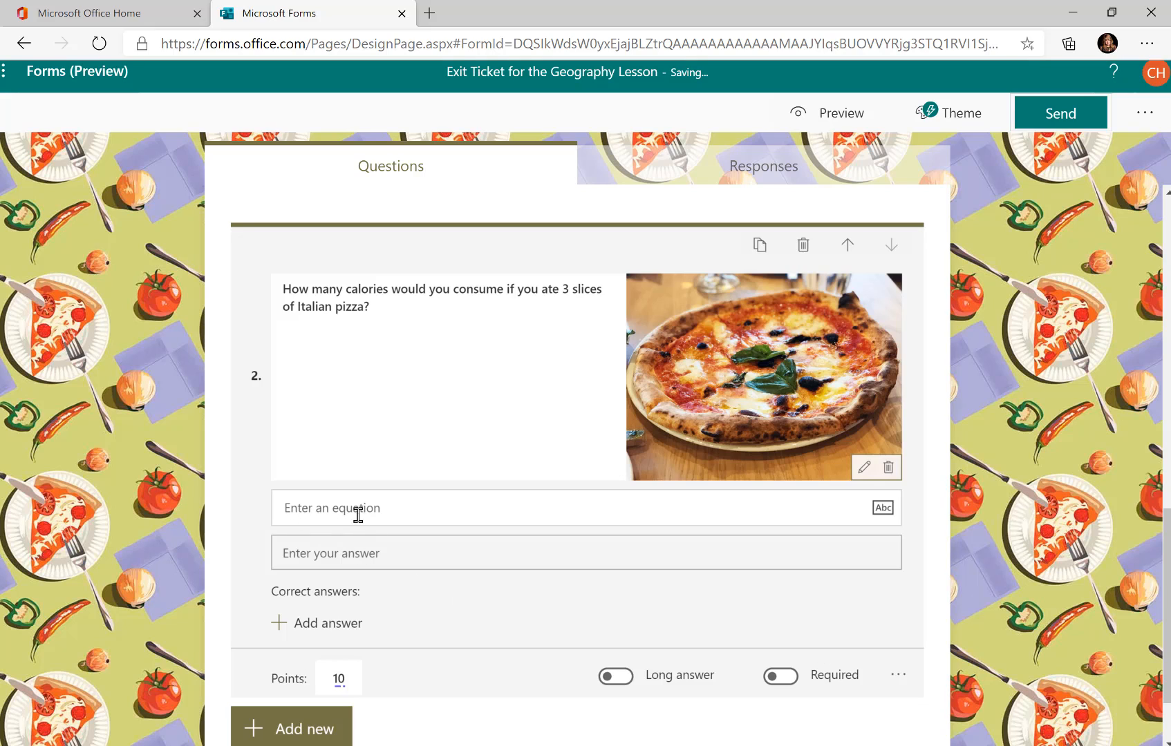
- Enter the equation "Hint: 3 slices of pizza × 210 calories per slices" for the pizza calories question
click(396, 506)
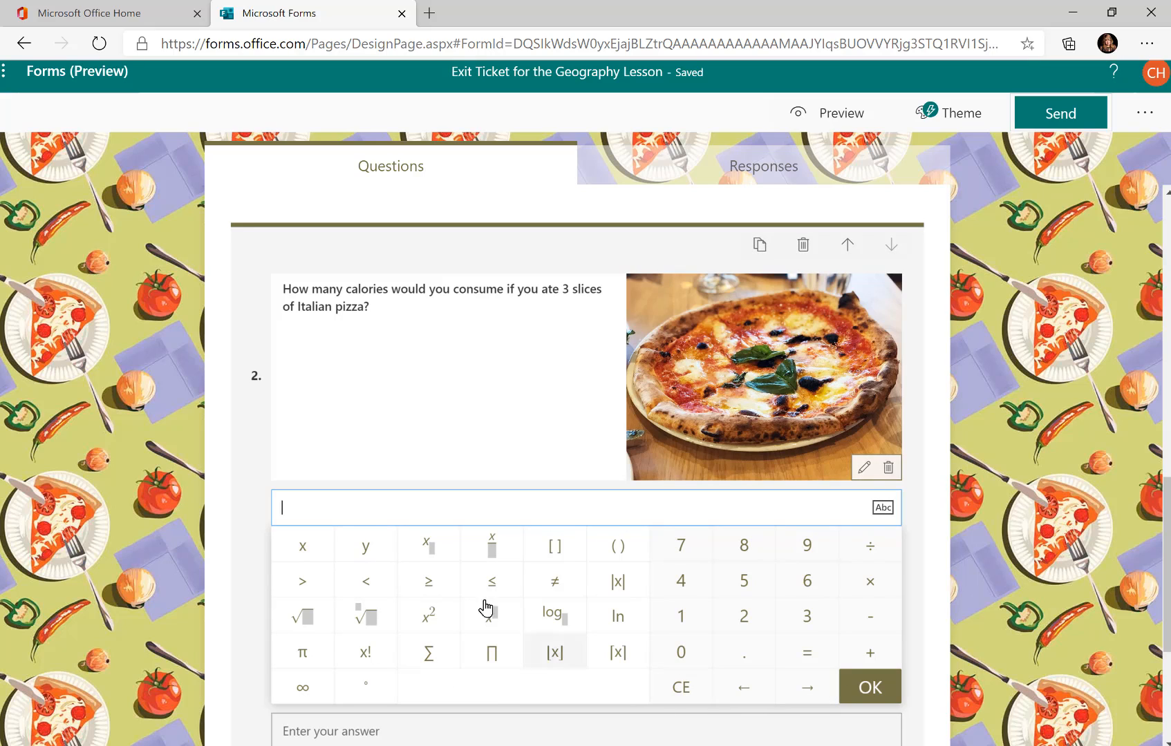
text(Hin)
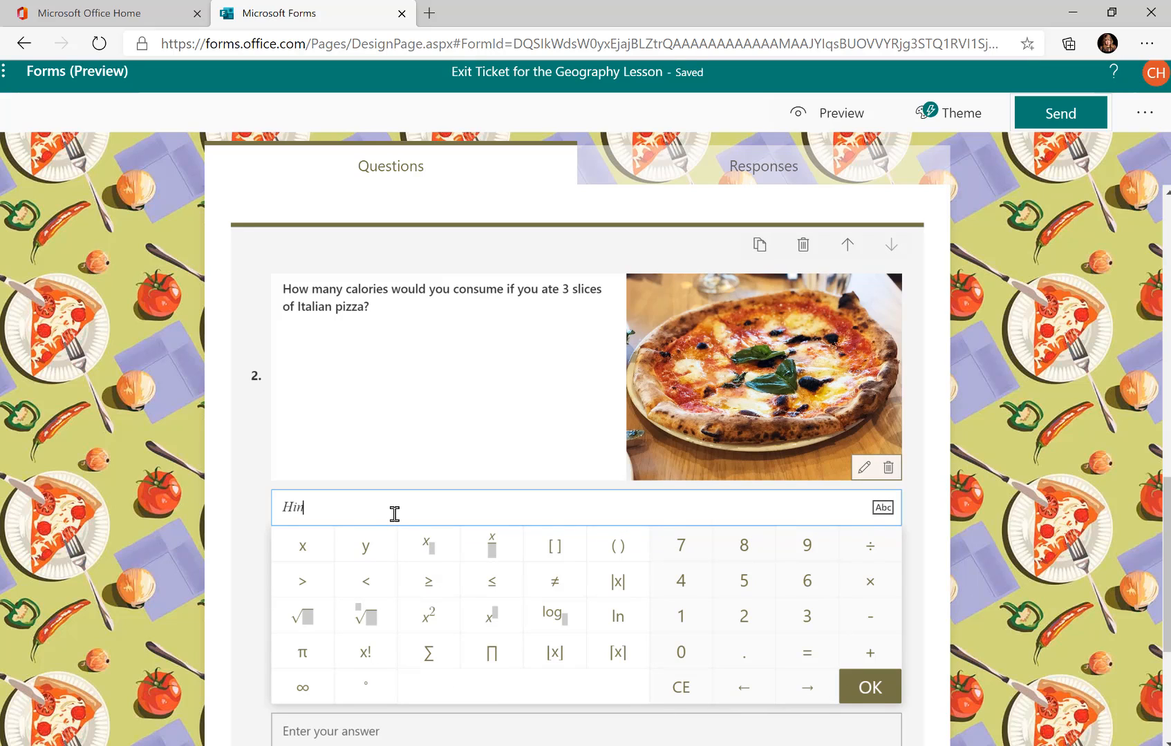
text(t: 3 slices of pizza)
click(886, 584)
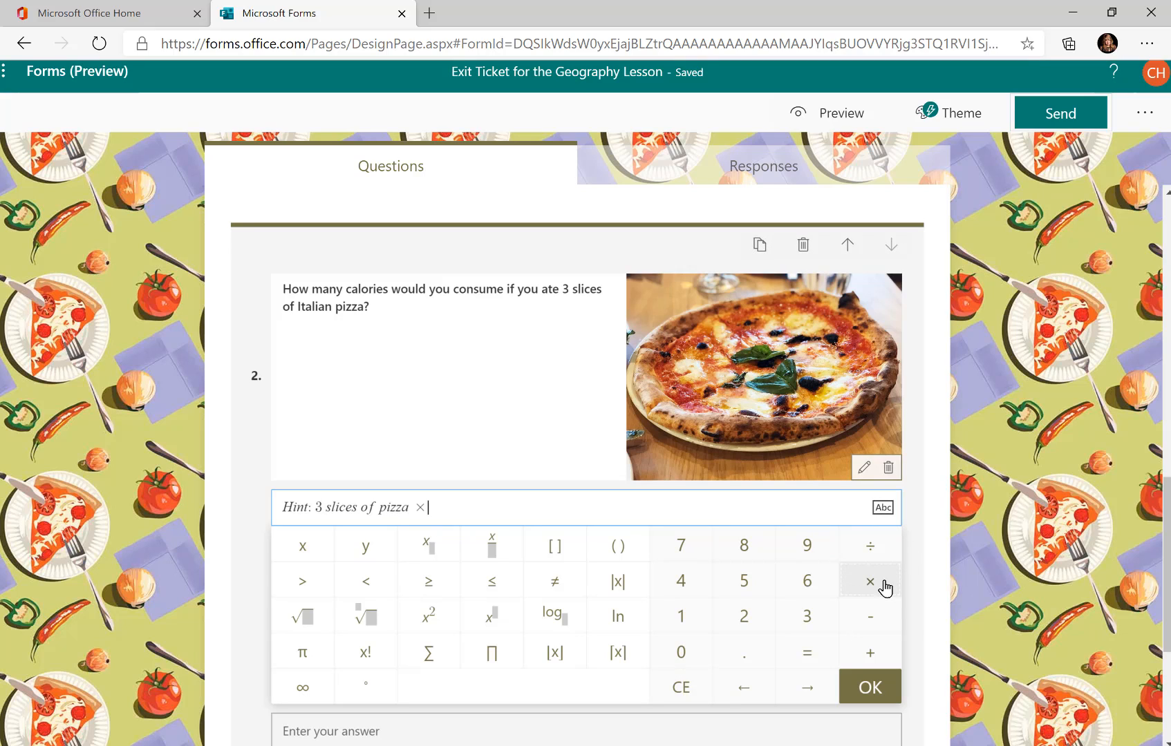
text(210)
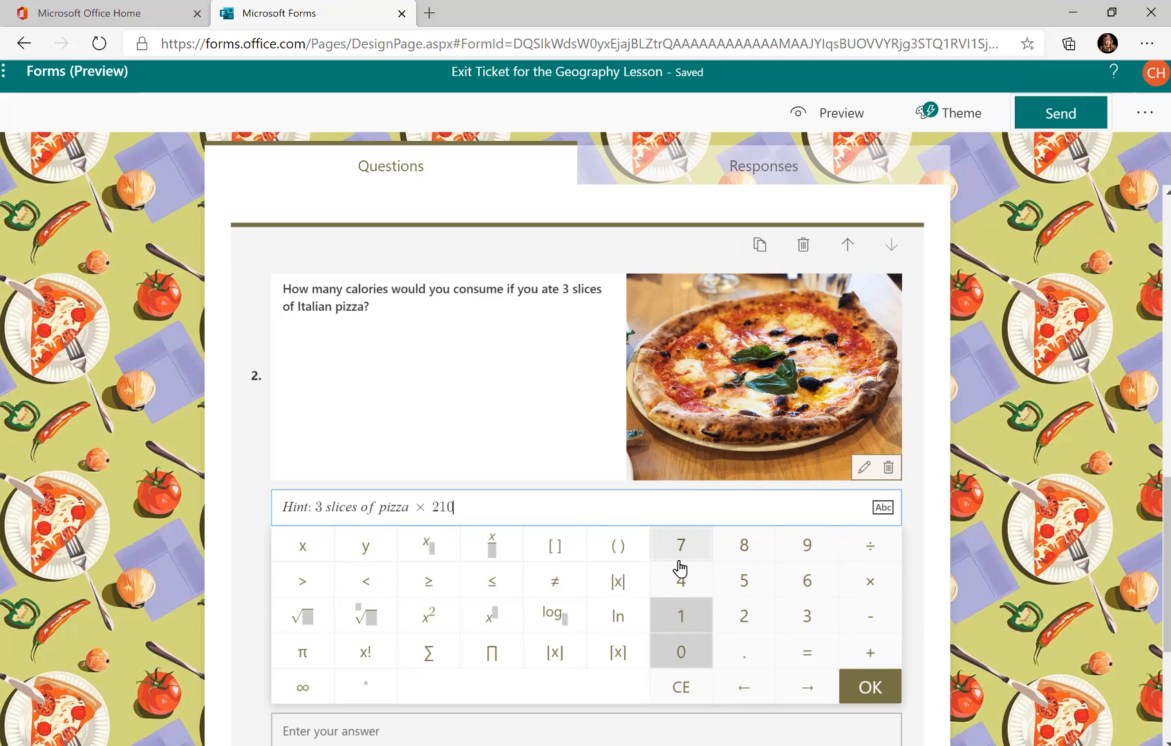
text( caloris)
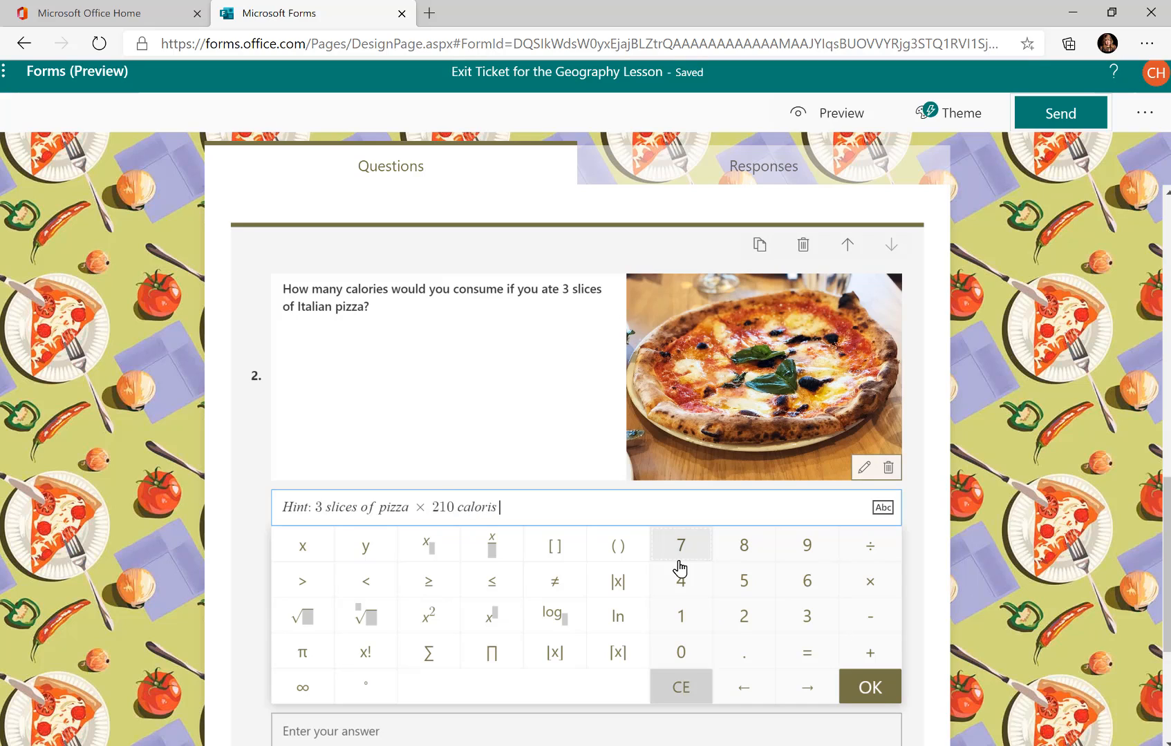
key(BackSpace)
text(es per sli)
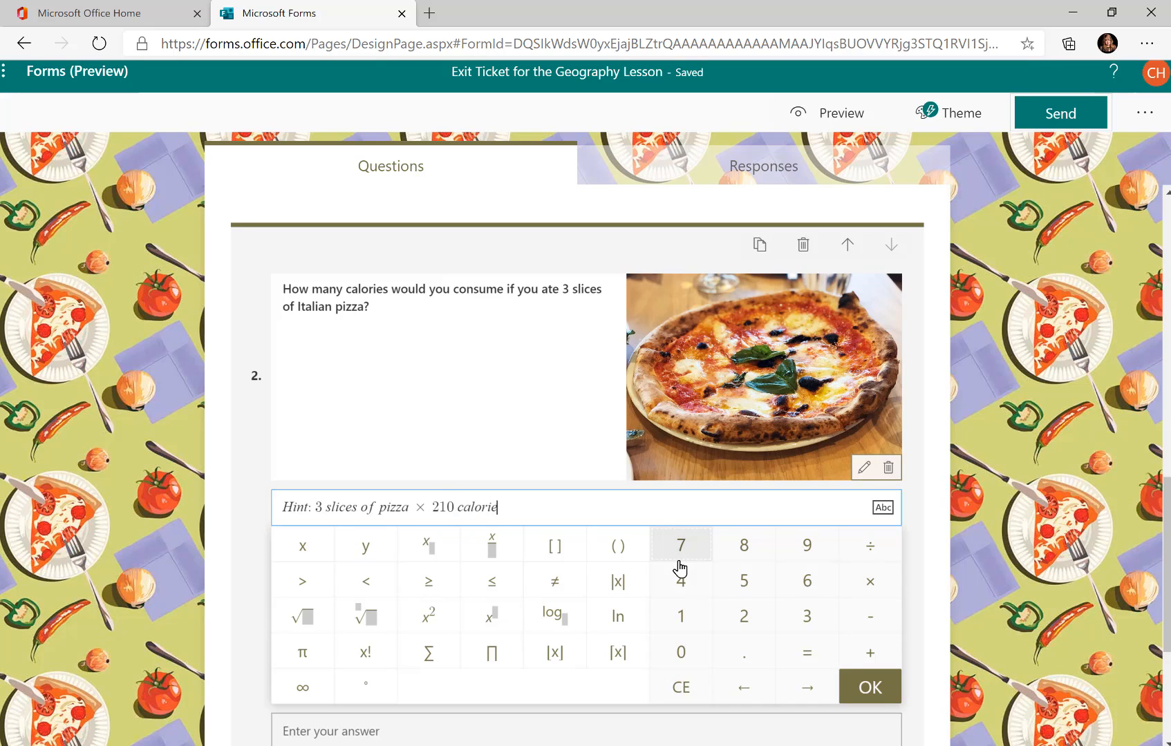
text(ces)
click(875, 693)
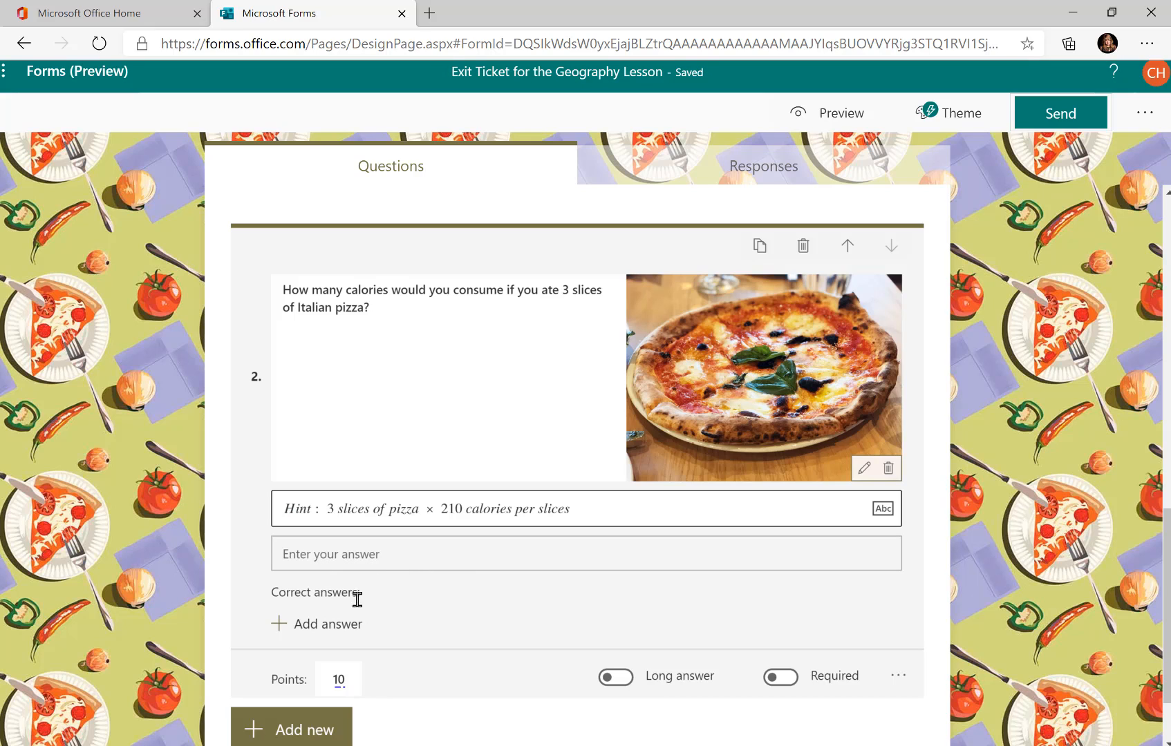
- Add 630 as the correct answer to the pizza calories question
click(332, 626)
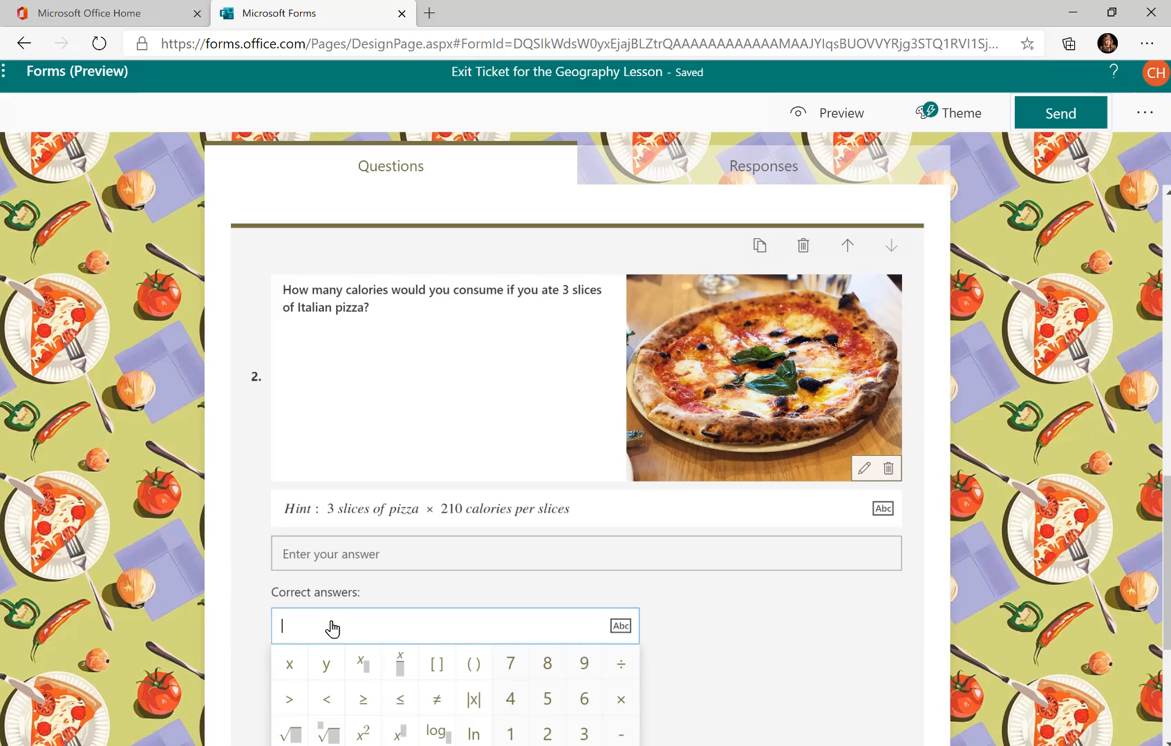
text(630)
click(722, 645)
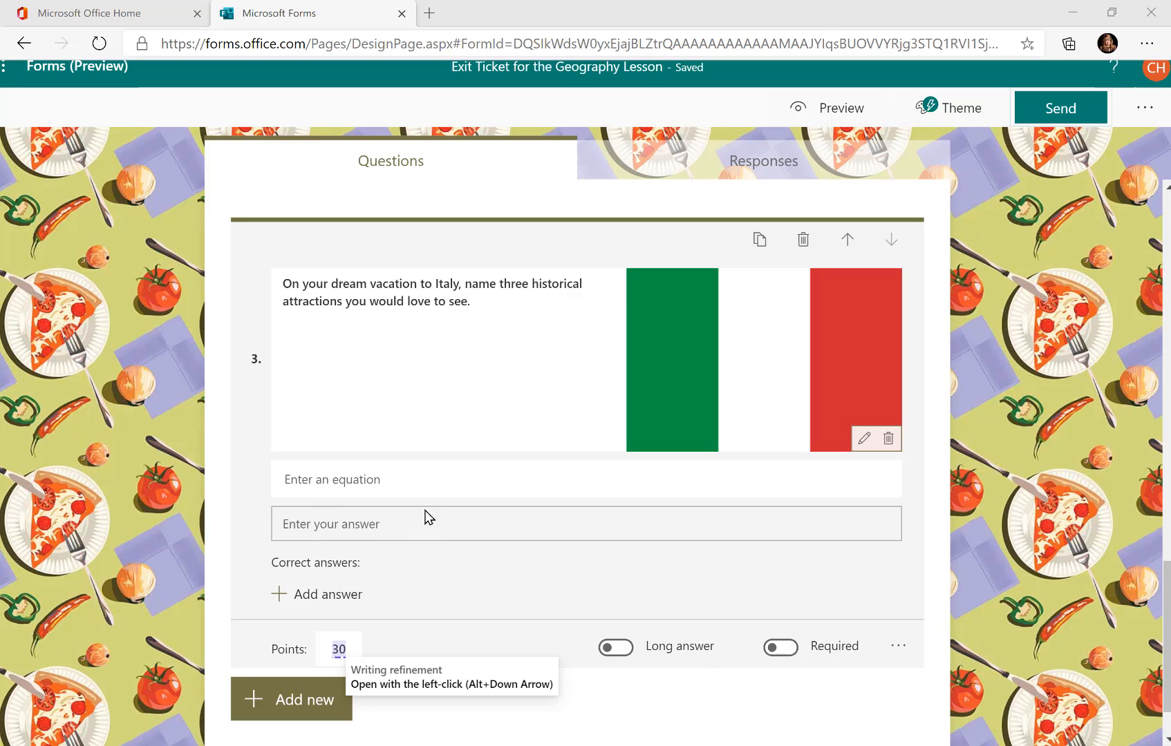
- Allow a long answer for the third question about the dream vacation to Italy and make it required
click(616, 649)
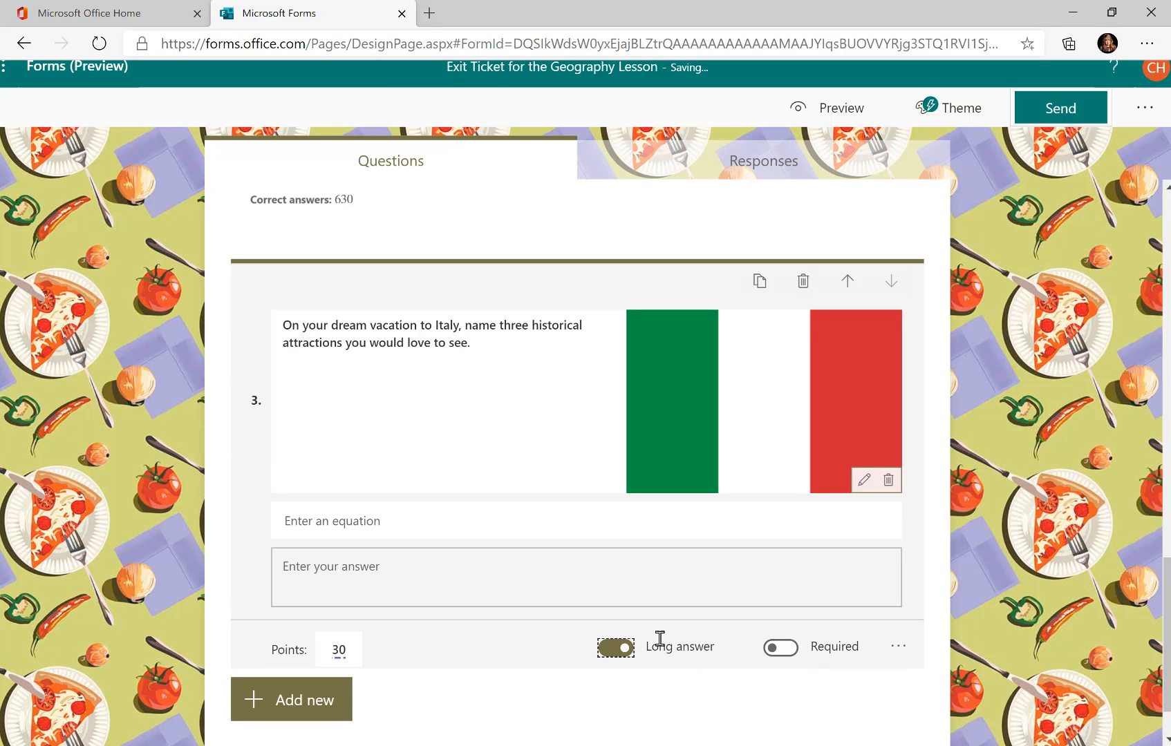
click(792, 650)
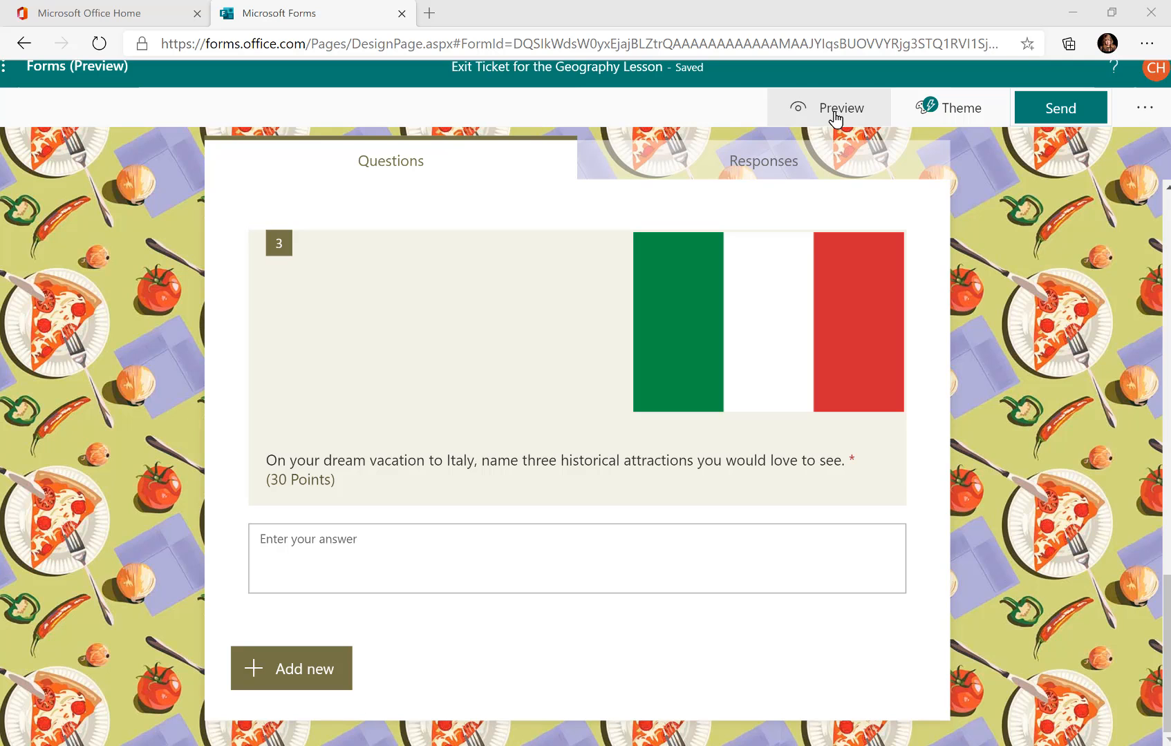
- Preview the quiz in the computer layout and look through all of its questions
click(835, 119)
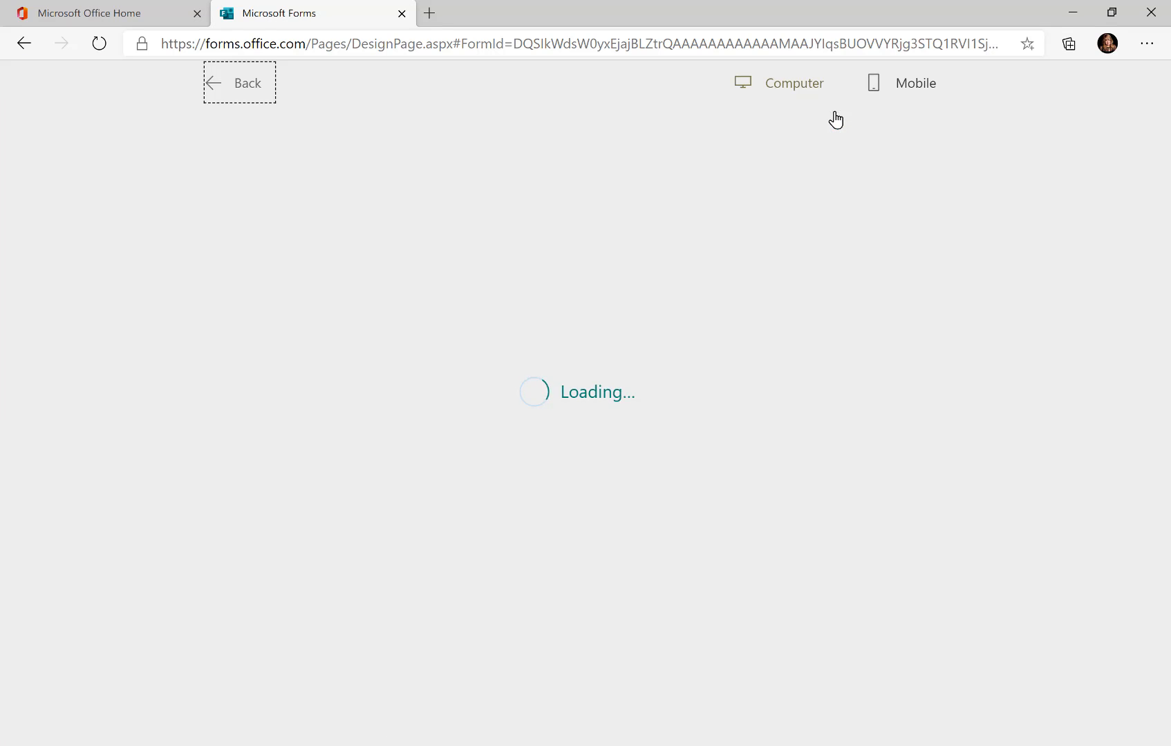
scroll(836, 120, down, 2)
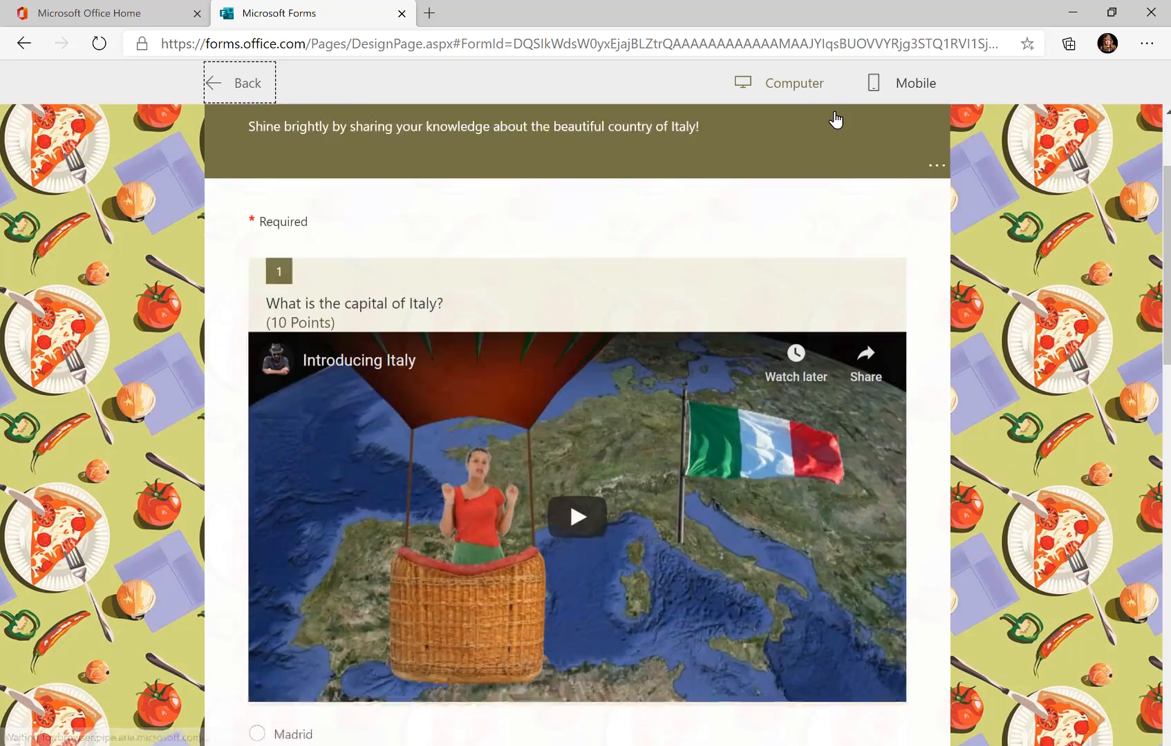
scroll(835, 120, down, 12)
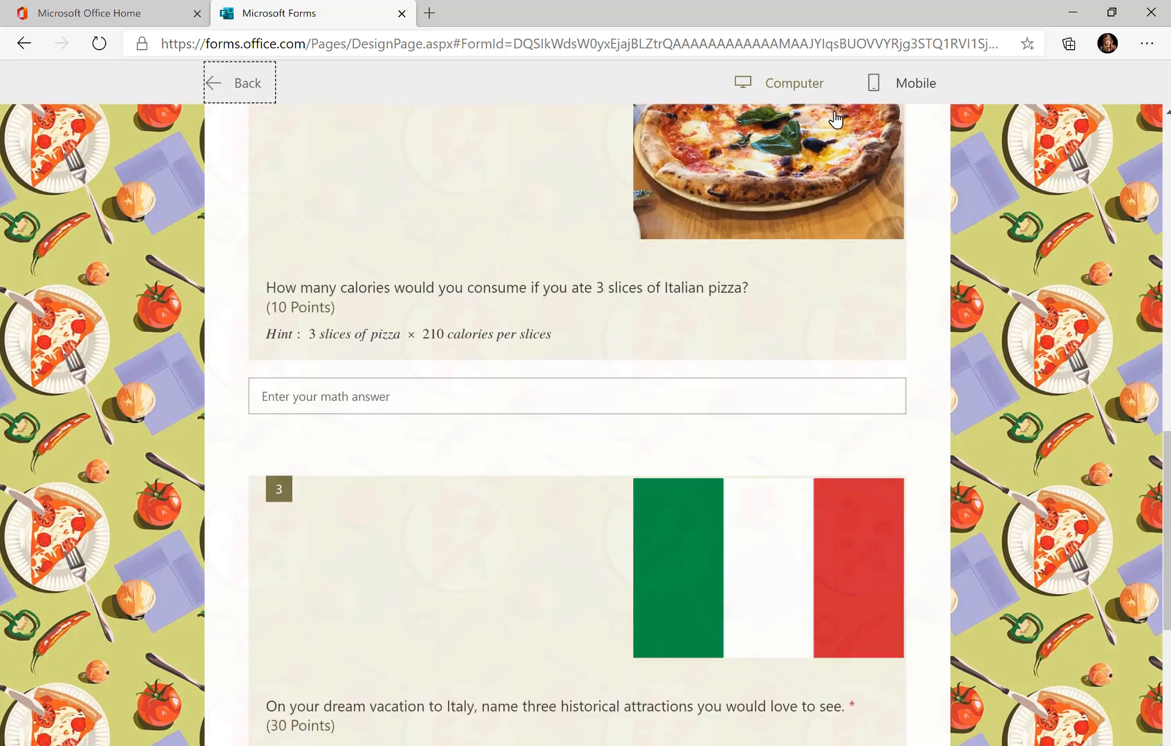
scroll(835, 118, down, 2)
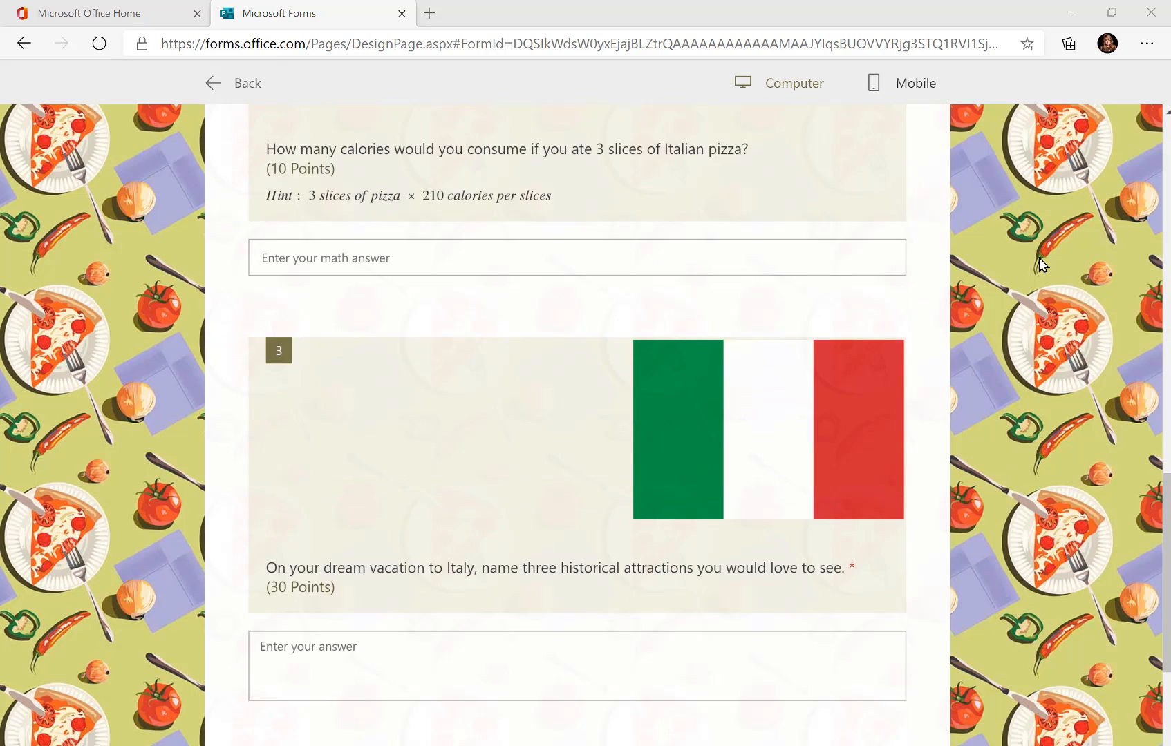
- Preview the quiz in the mobile layout and play the Introducing Italy video in the first question
click(916, 97)
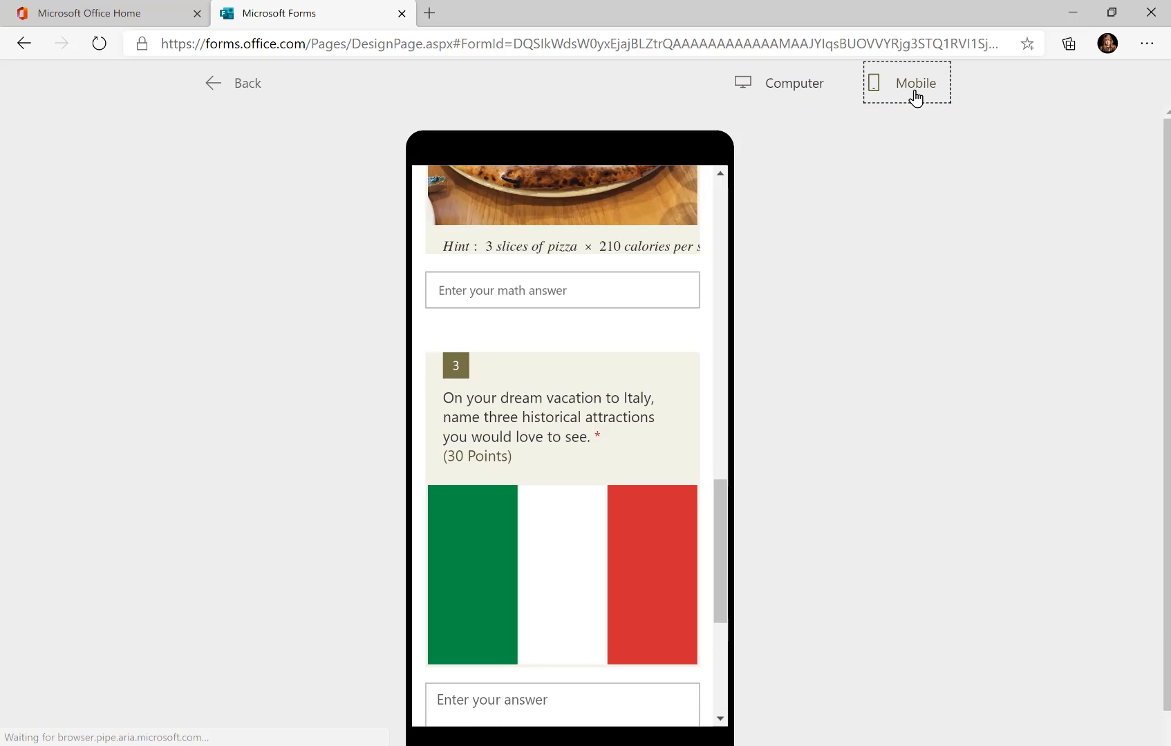
drag(722, 546, 745, 295)
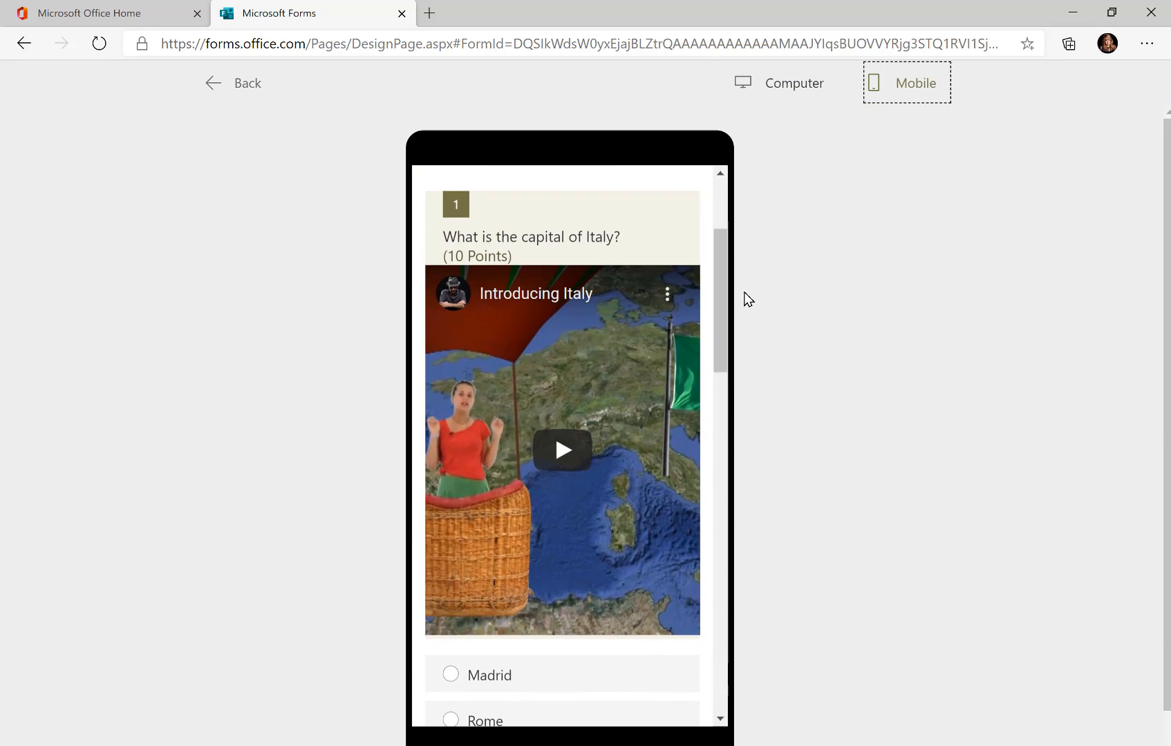
click(573, 453)
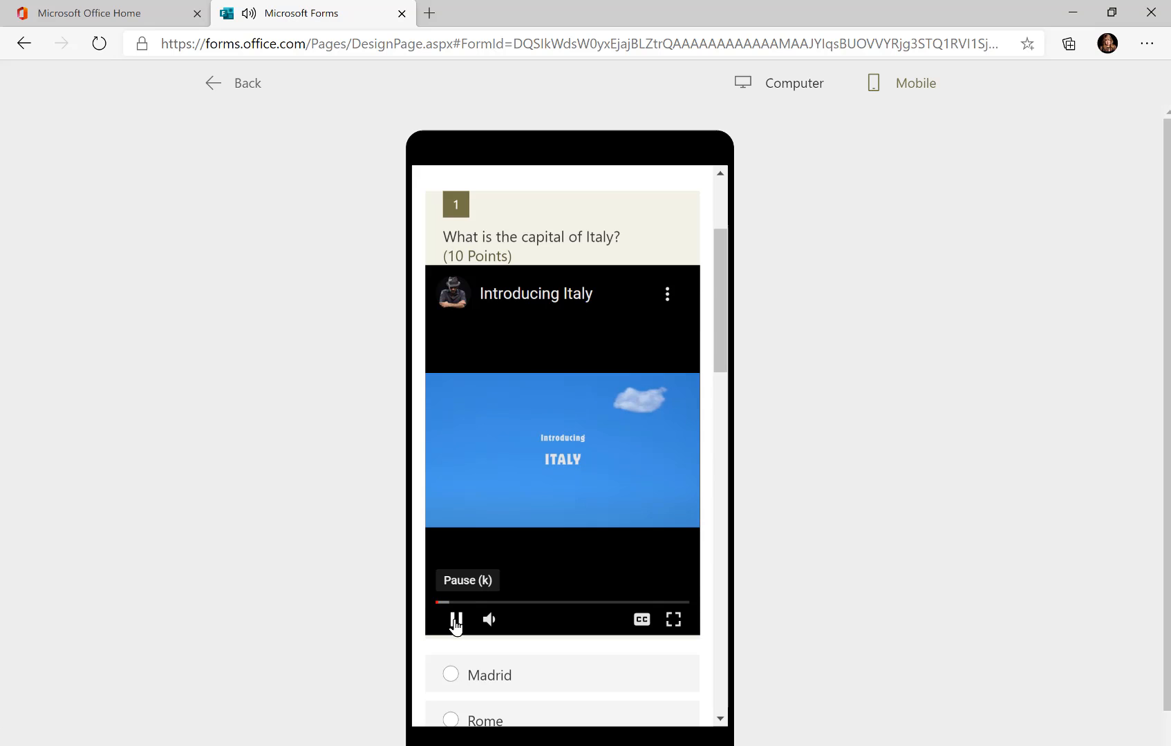
- Pause the Introducing Italy video and return from the preview to the quiz editor
click(455, 626)
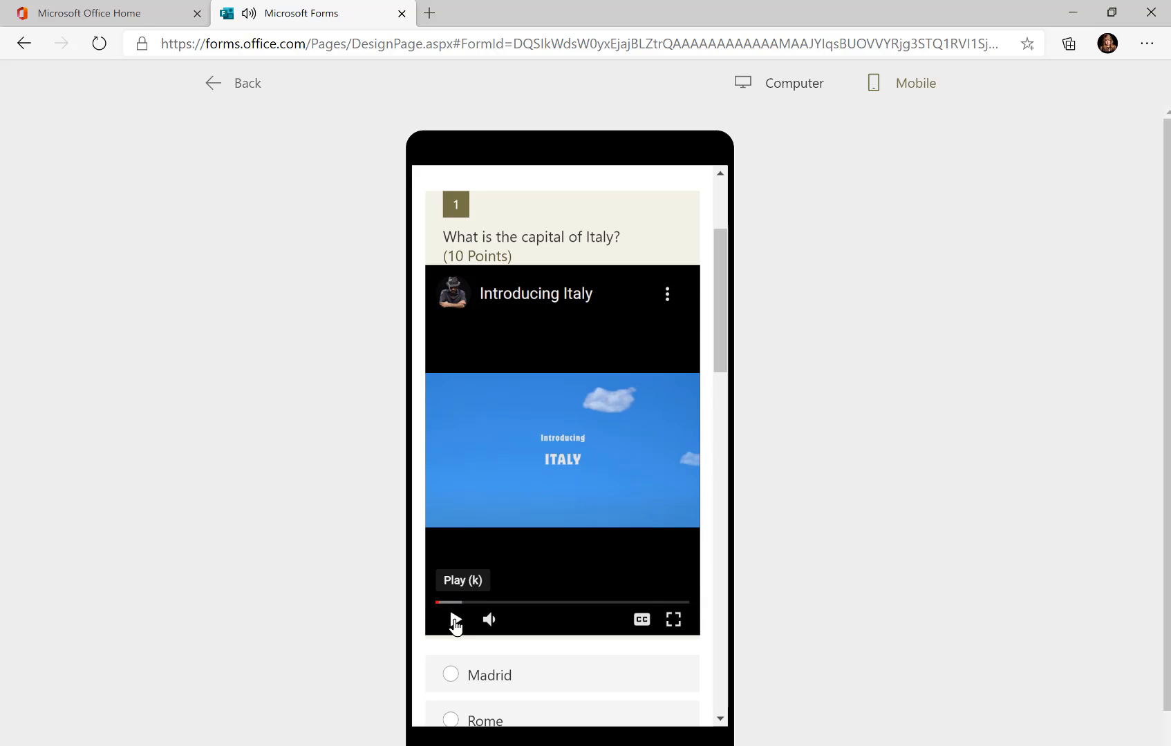
click(247, 91)
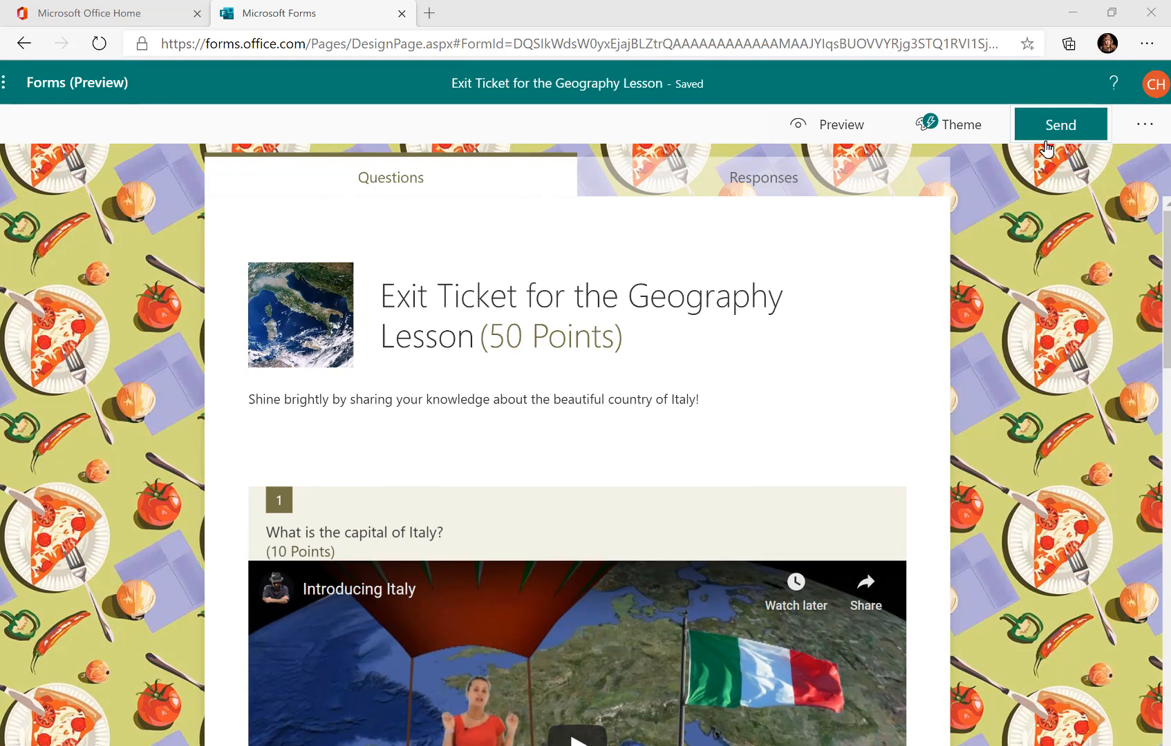
- Open the quiz's sharing options and copy the response link for anyone with the link
click(1062, 130)
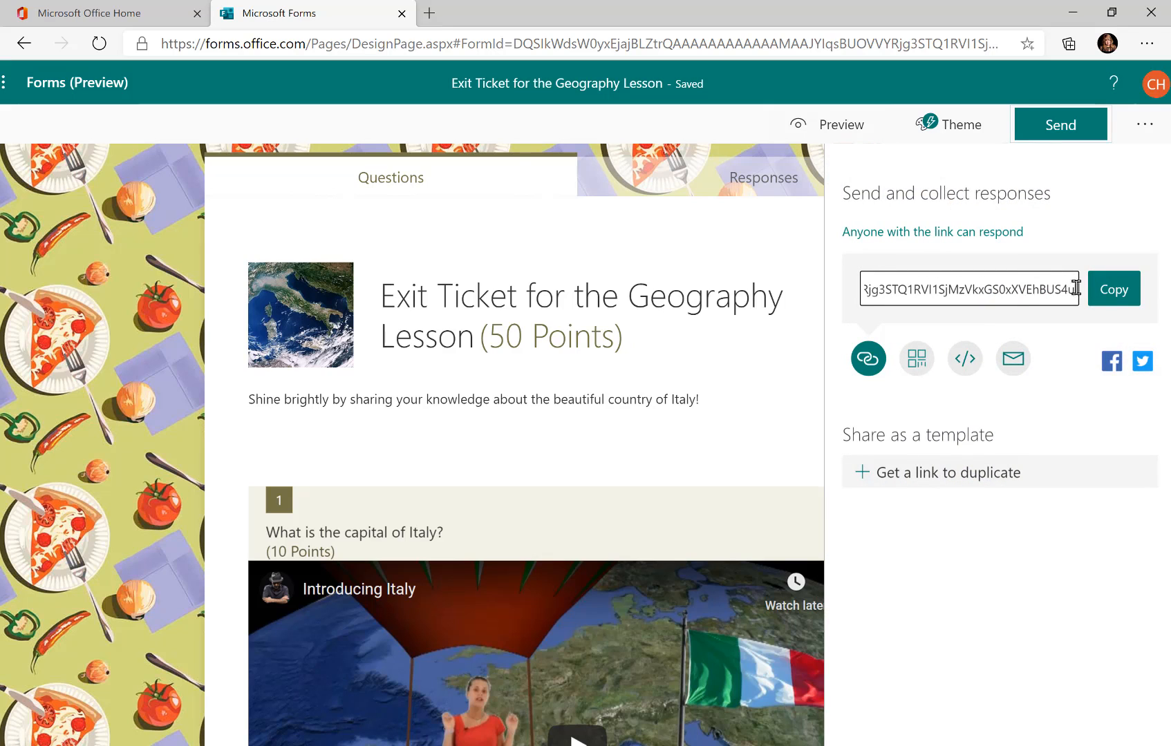
click(1114, 290)
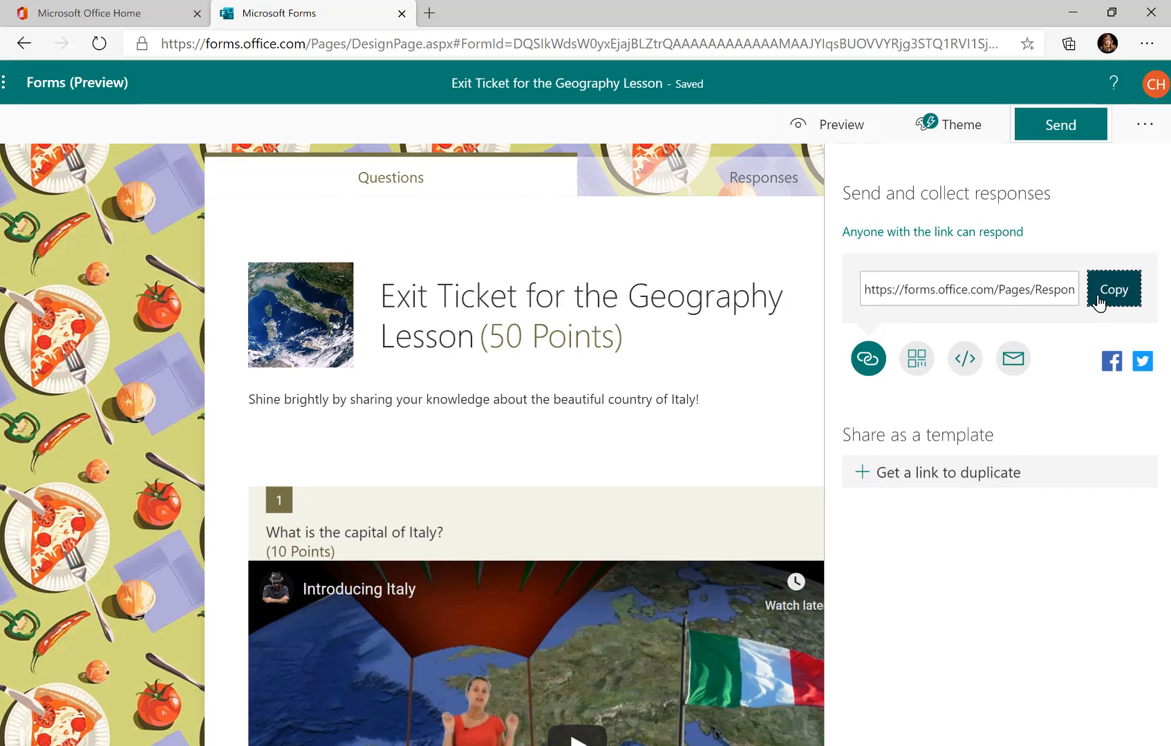
- Show the quiz's QR code and email sharing options, and close the email account chooser without sending
click(919, 370)
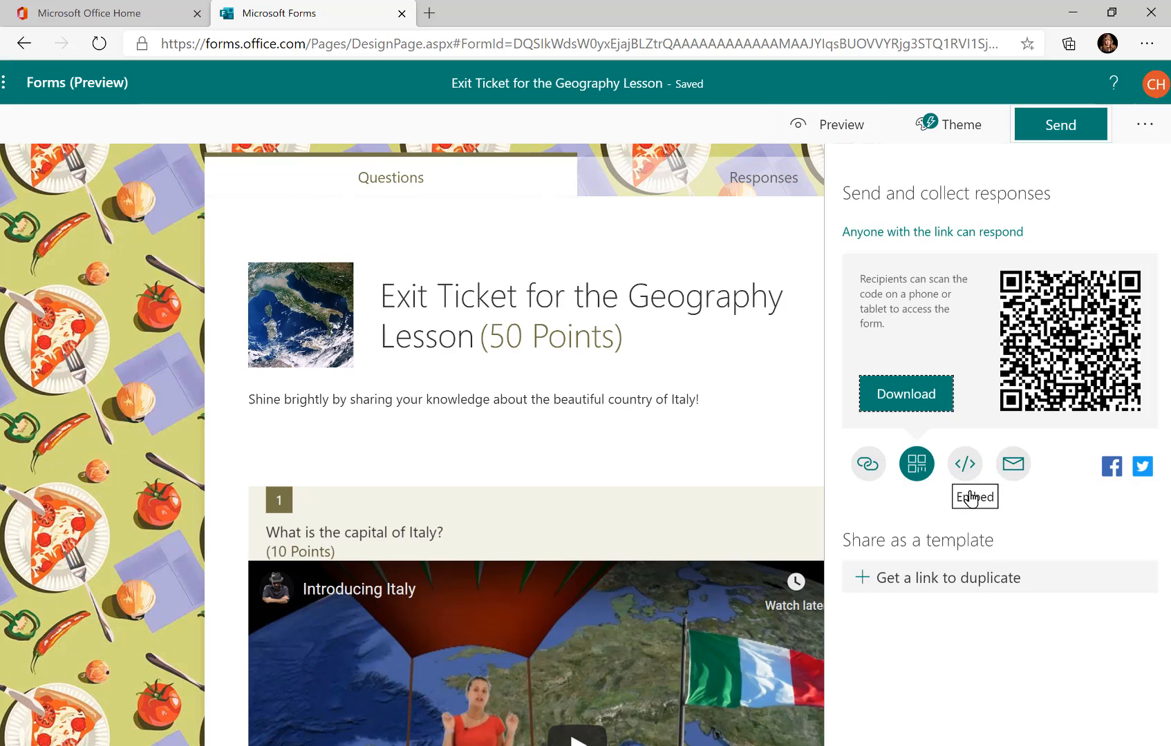
click(1015, 469)
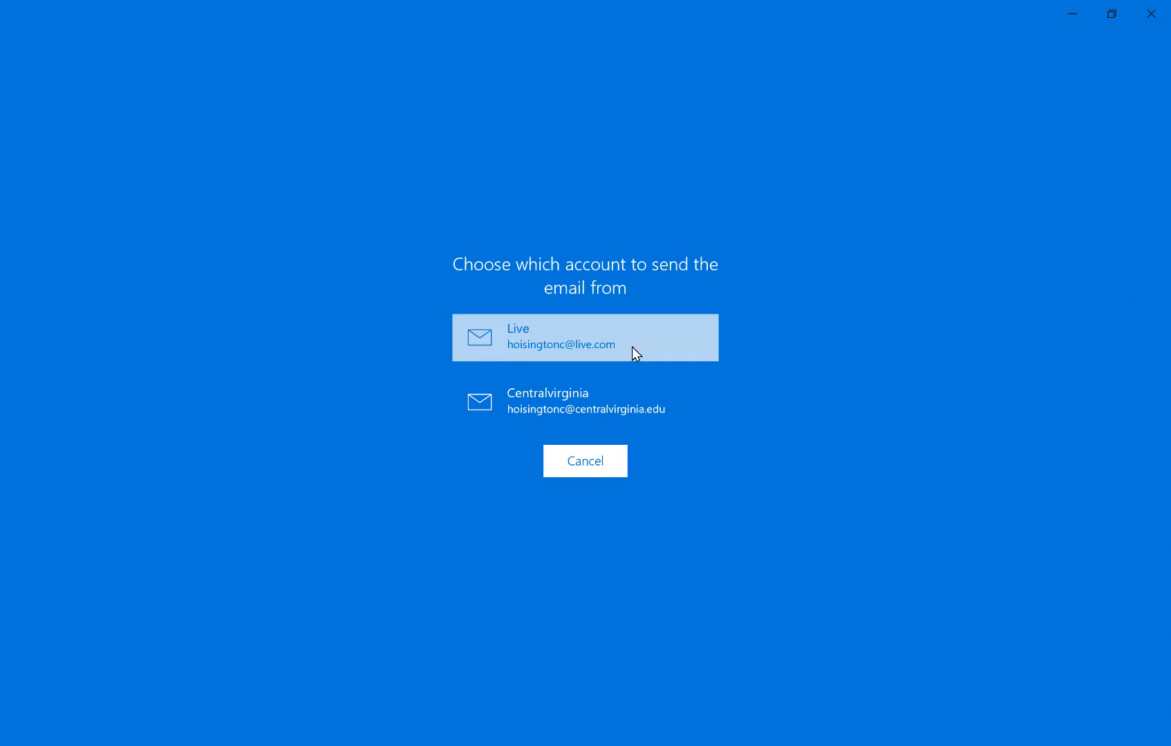
click(1151, 14)
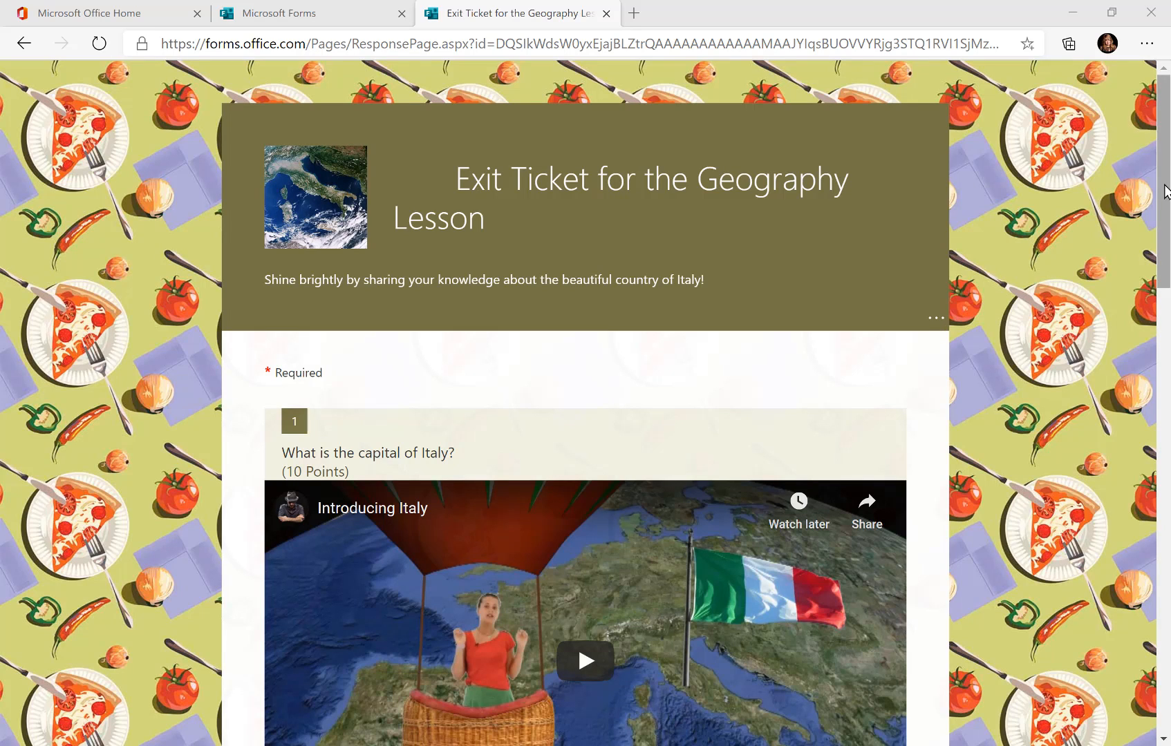
- Enable Immersive Reader on the quiz's response page and open it for the quiz title
drag(1165, 191, 1167, 159)
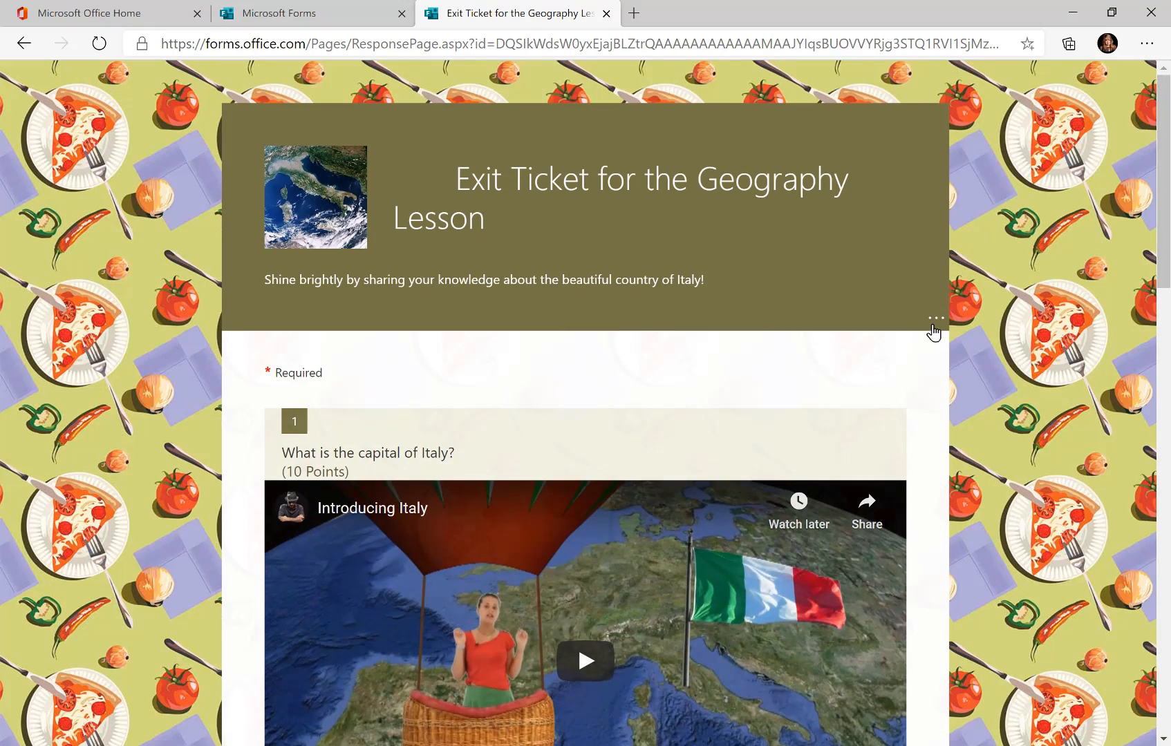
click(937, 324)
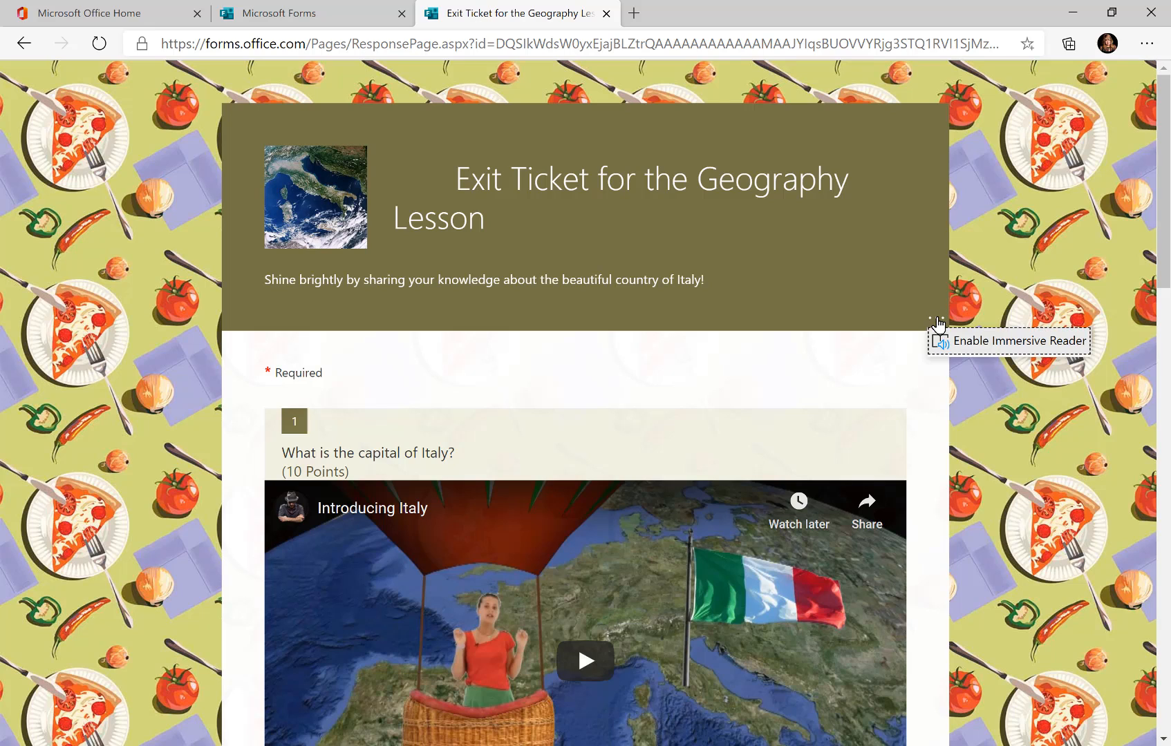
click(975, 346)
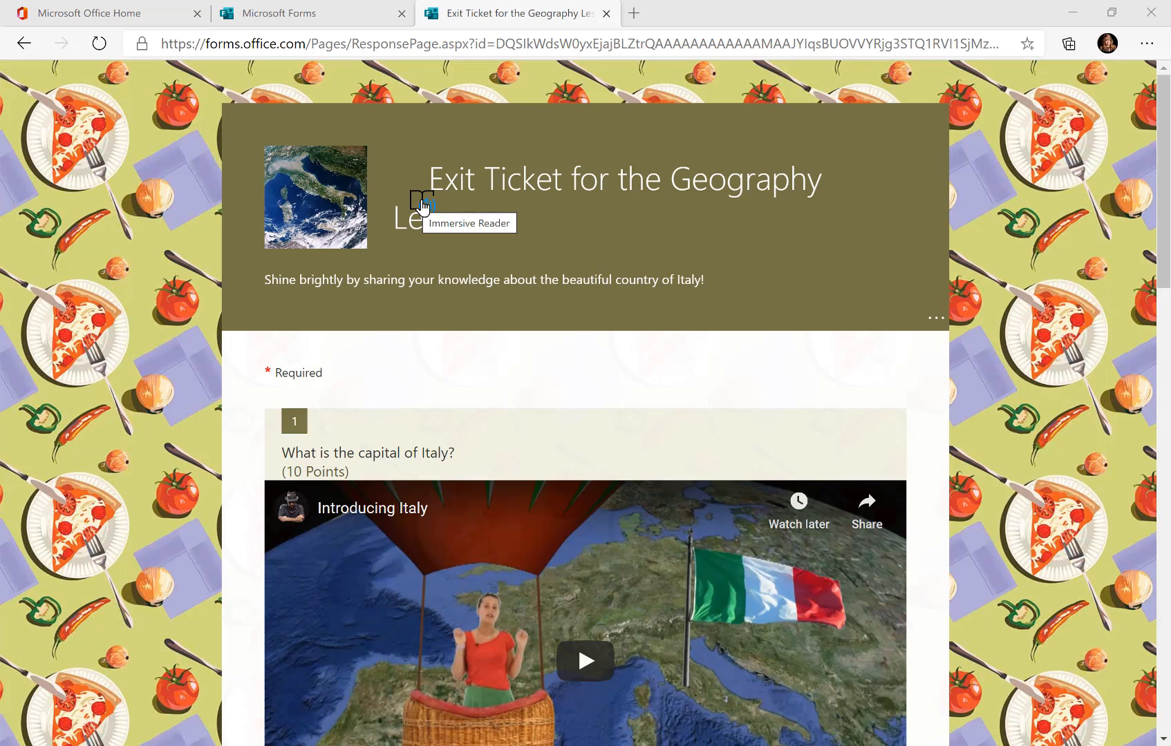
click(423, 206)
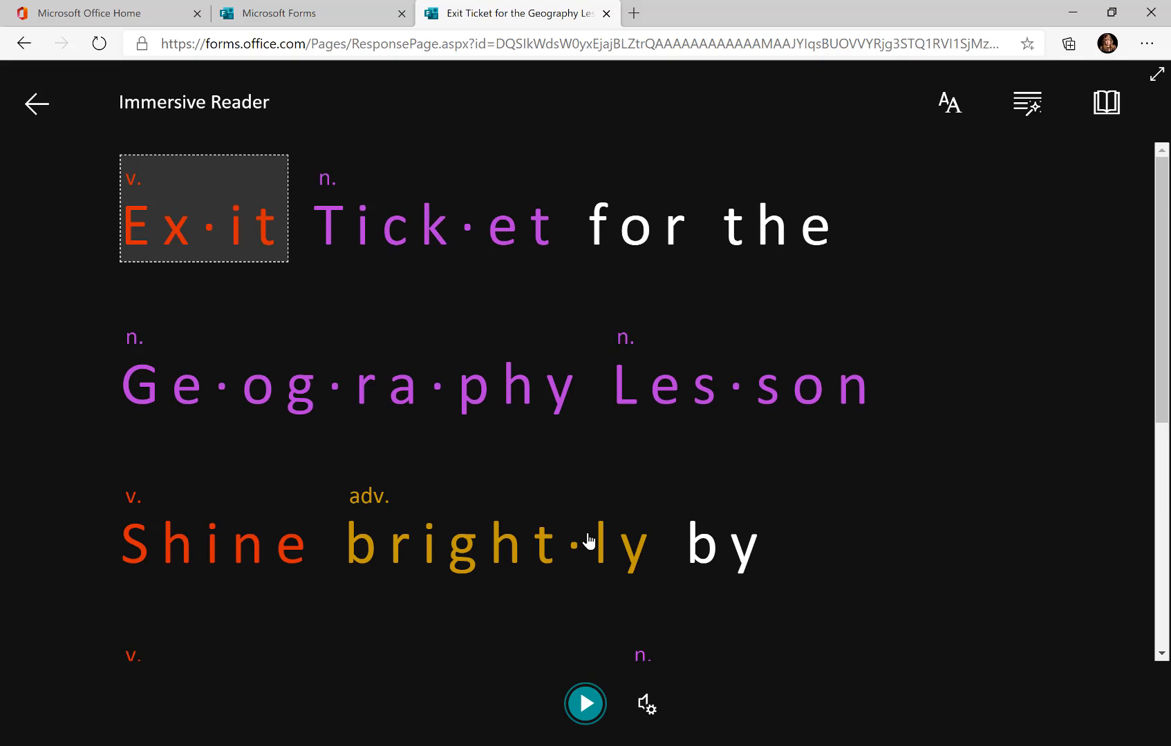
- Have the title and description read aloud in Immersive Reader and view the voice speed and voice selection settings
click(586, 705)
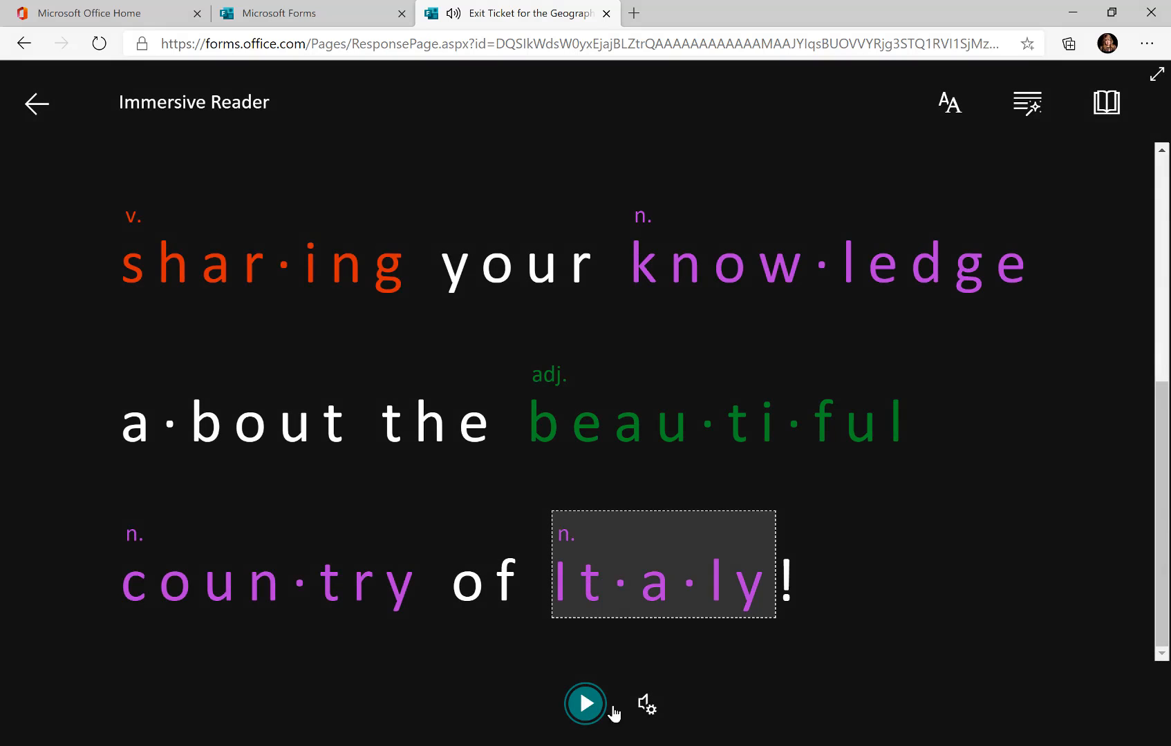
click(644, 704)
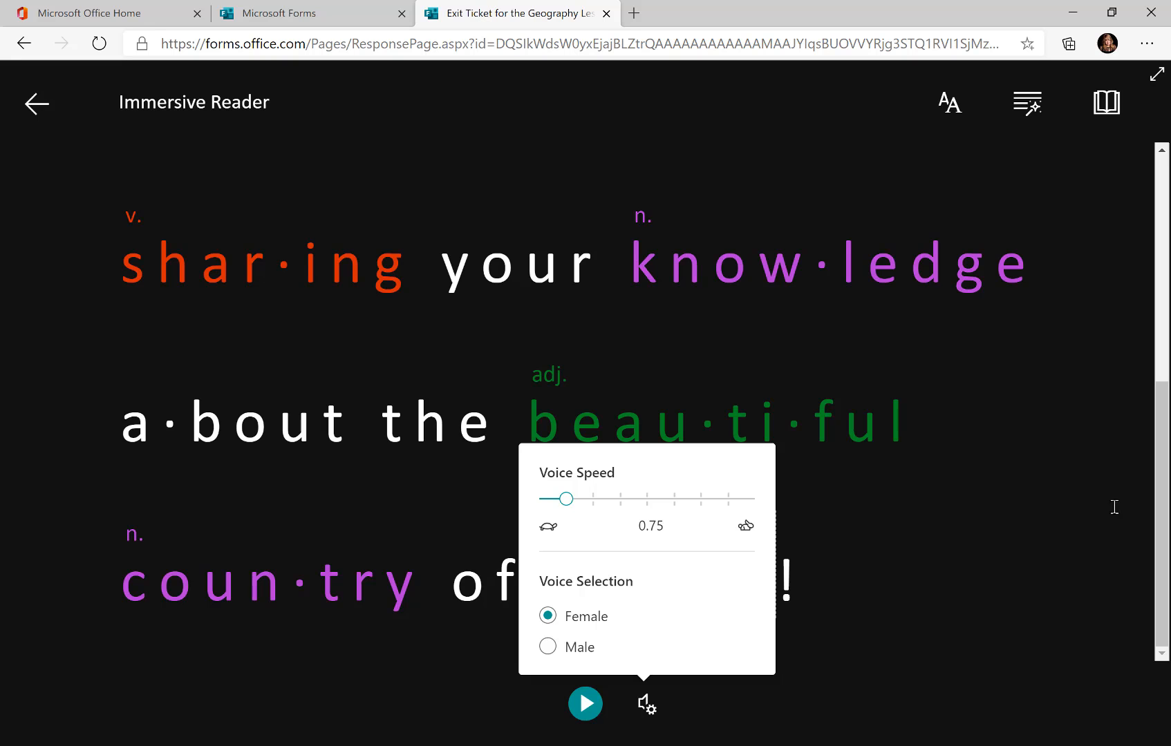
scroll(1165, 477, up, 5)
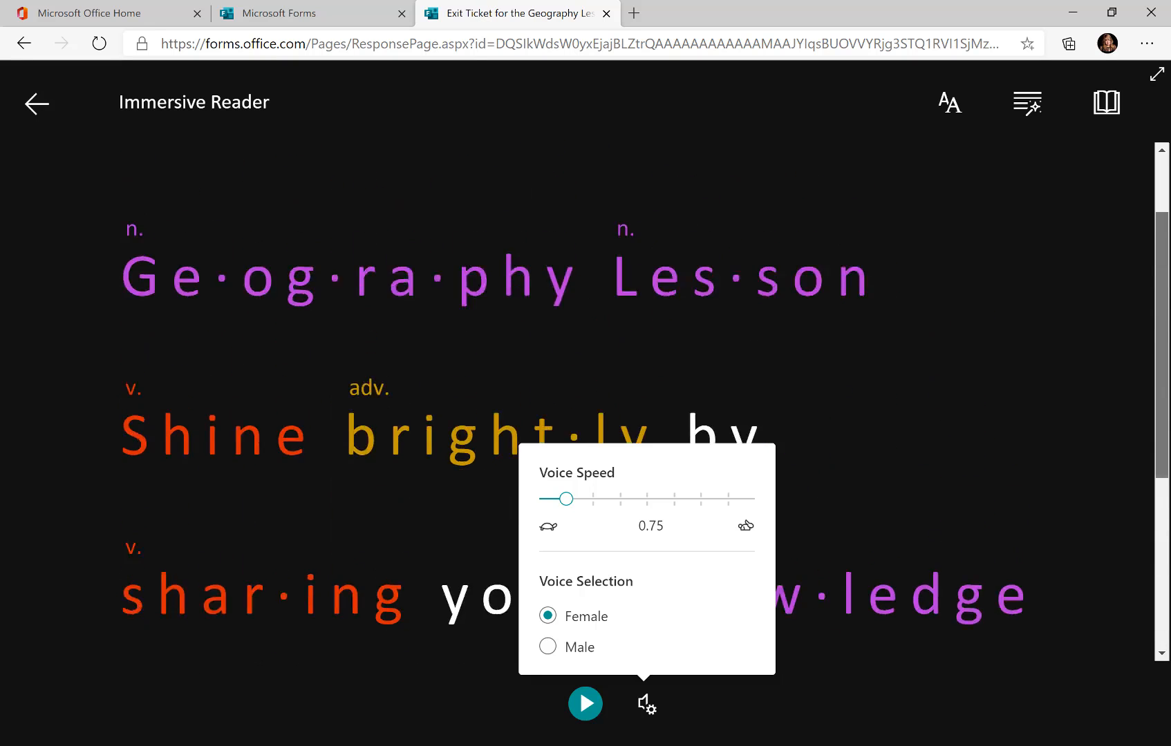
- Review the grammar options and reading preferences, and look up the French translations of "Shine", "brightly" and "Geography"
click(1027, 110)
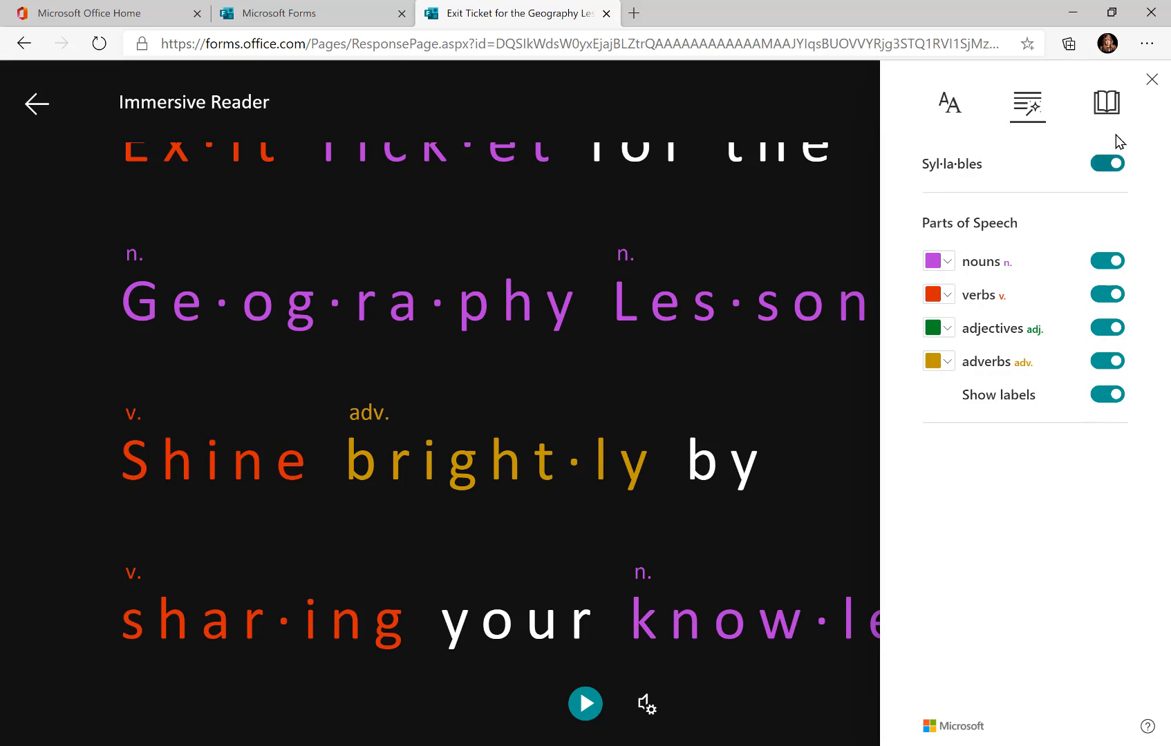
click(1107, 105)
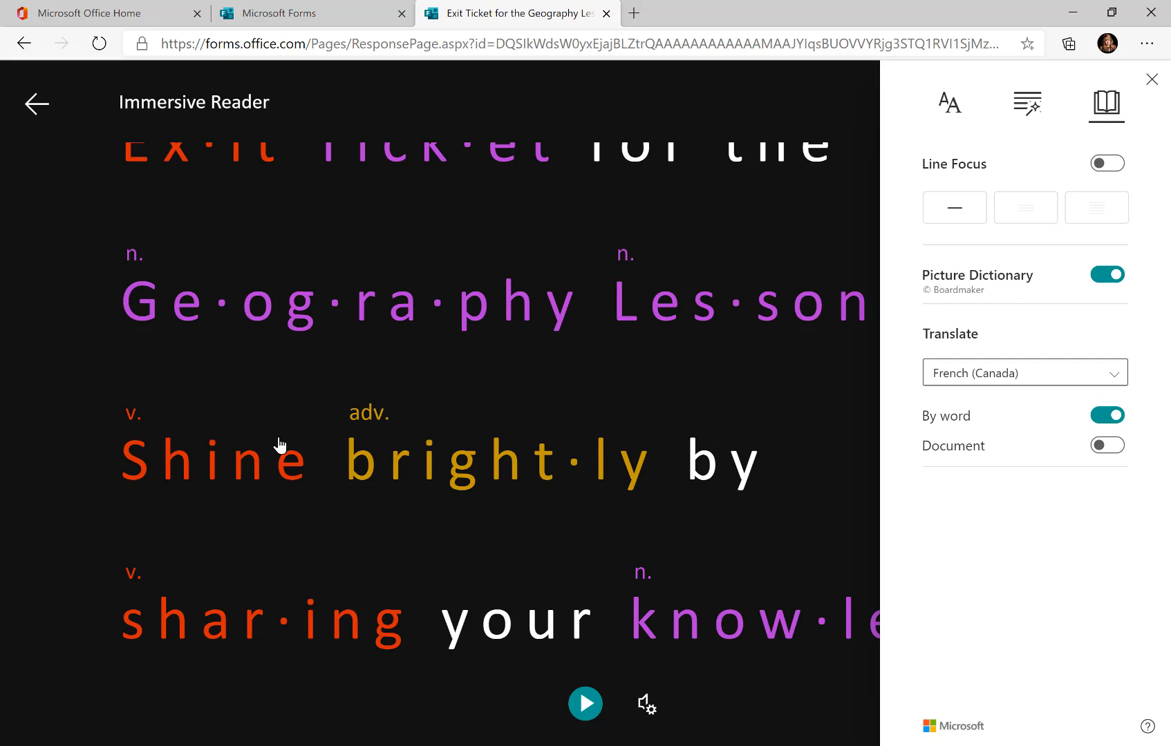
click(233, 468)
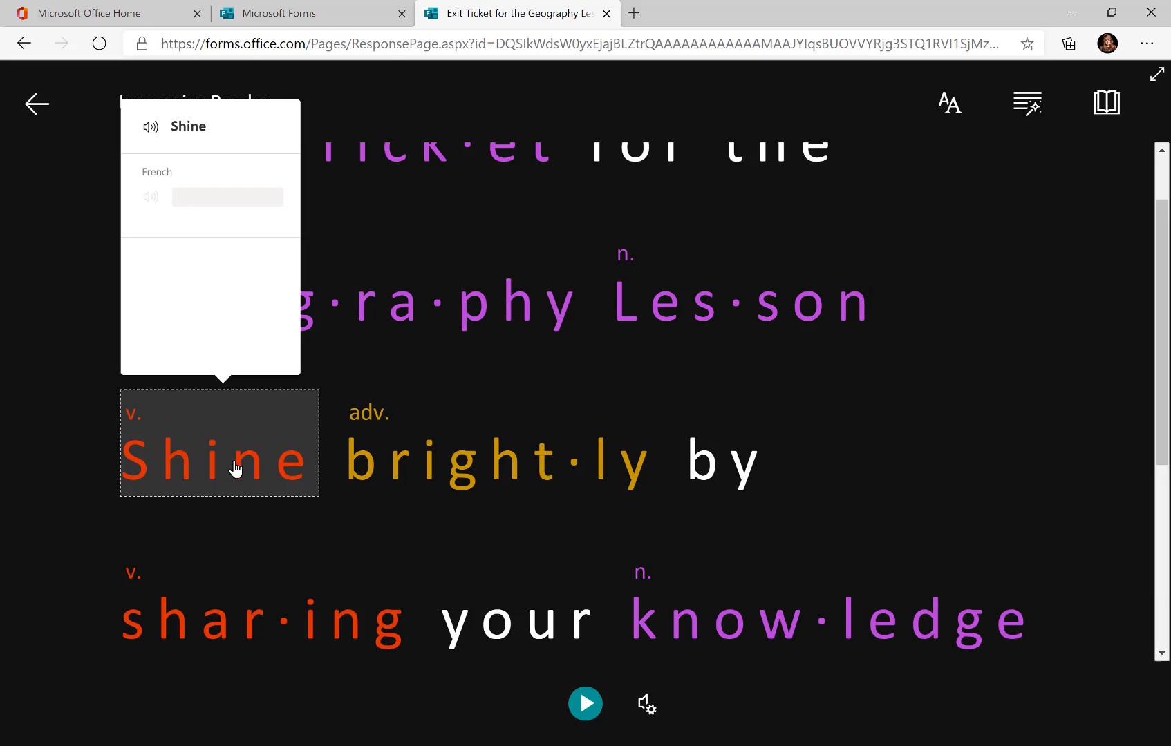
click(416, 485)
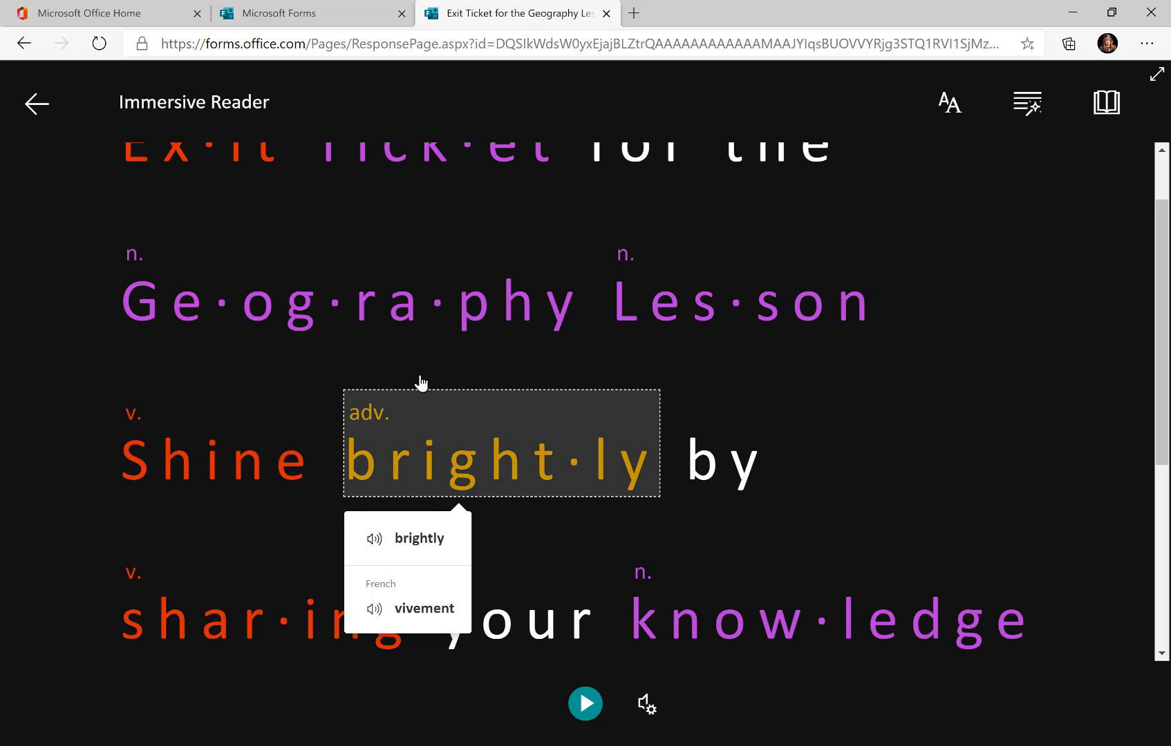
click(382, 320)
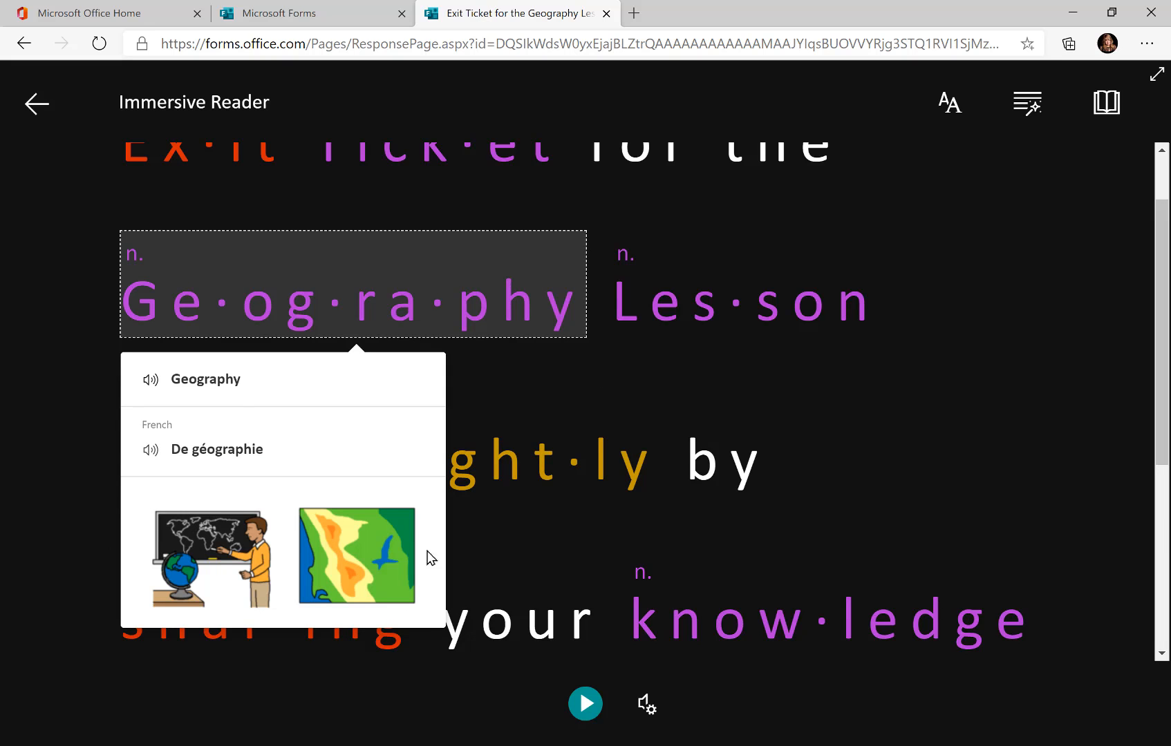
- Translate the whole document into French (Canada) in Immersive Reader
click(1108, 107)
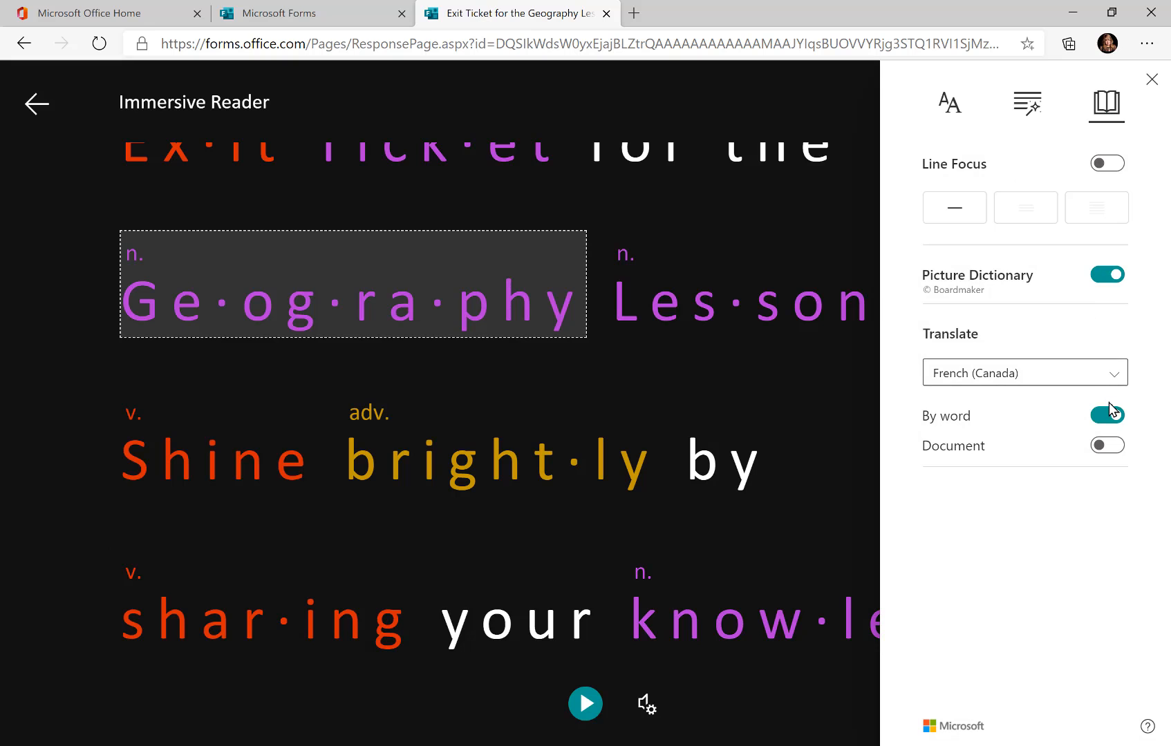
click(1111, 446)
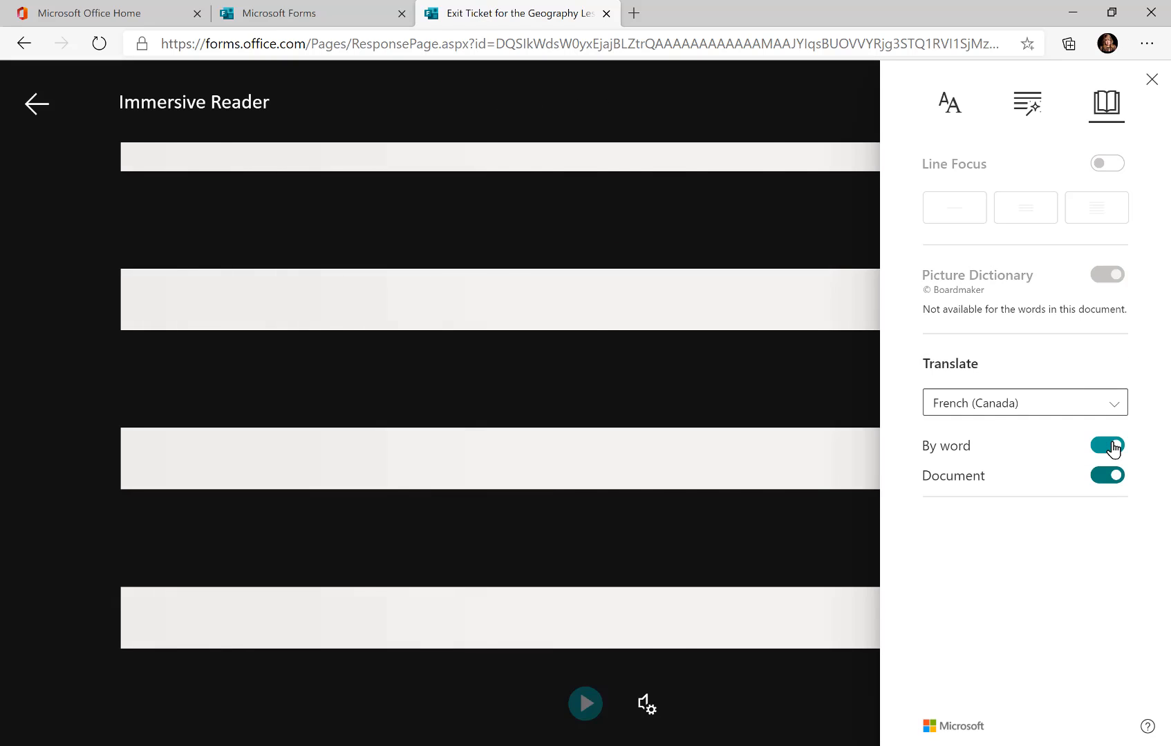
click(1111, 448)
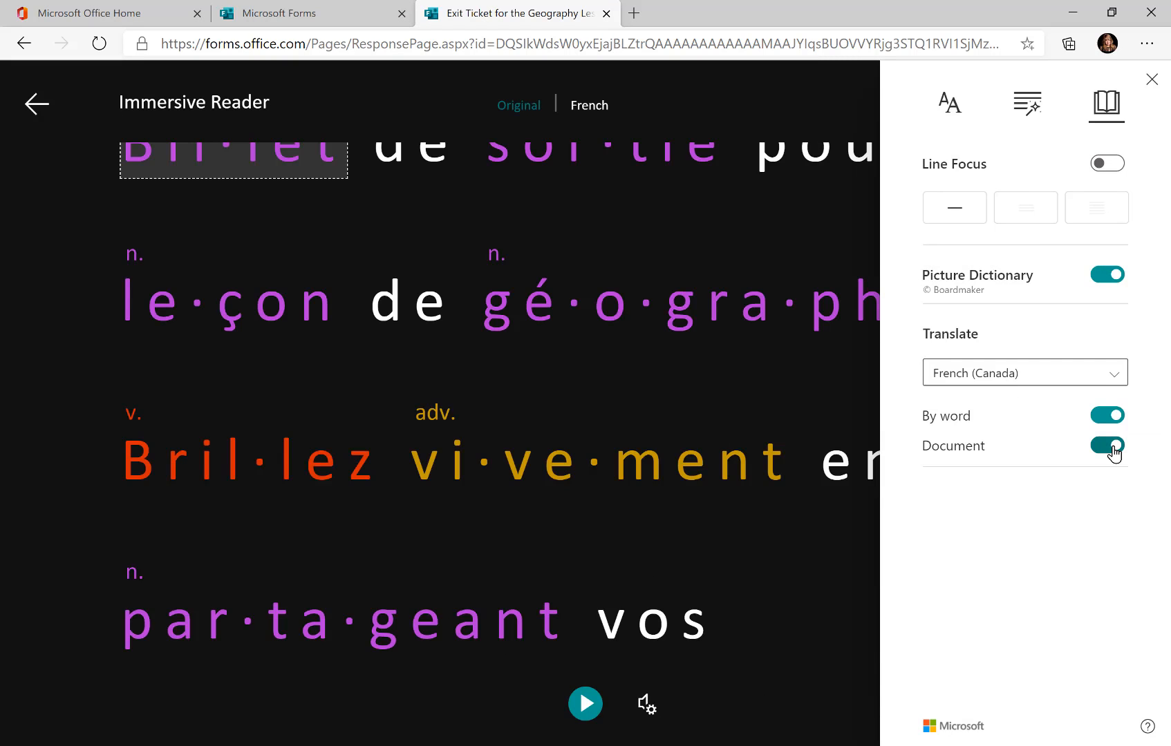
scroll(711, 618, up, 1)
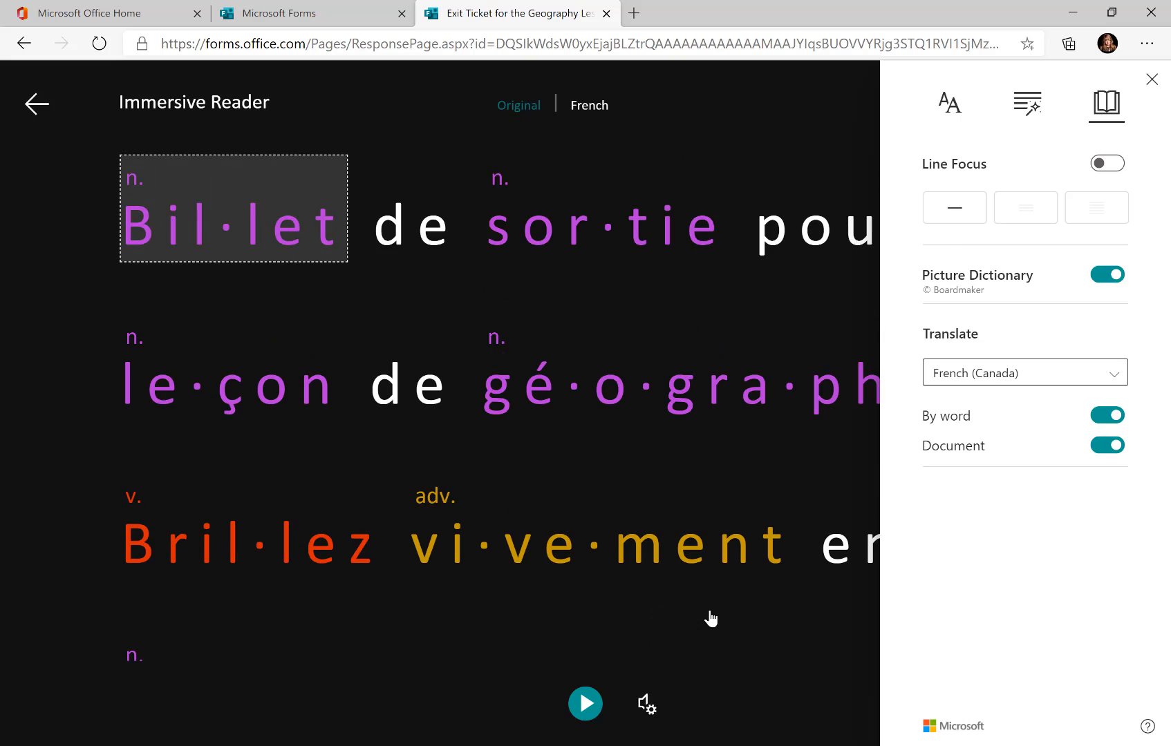
- Play the French translation aloud, pause it and exit Immersive Reader to the quiz
click(582, 711)
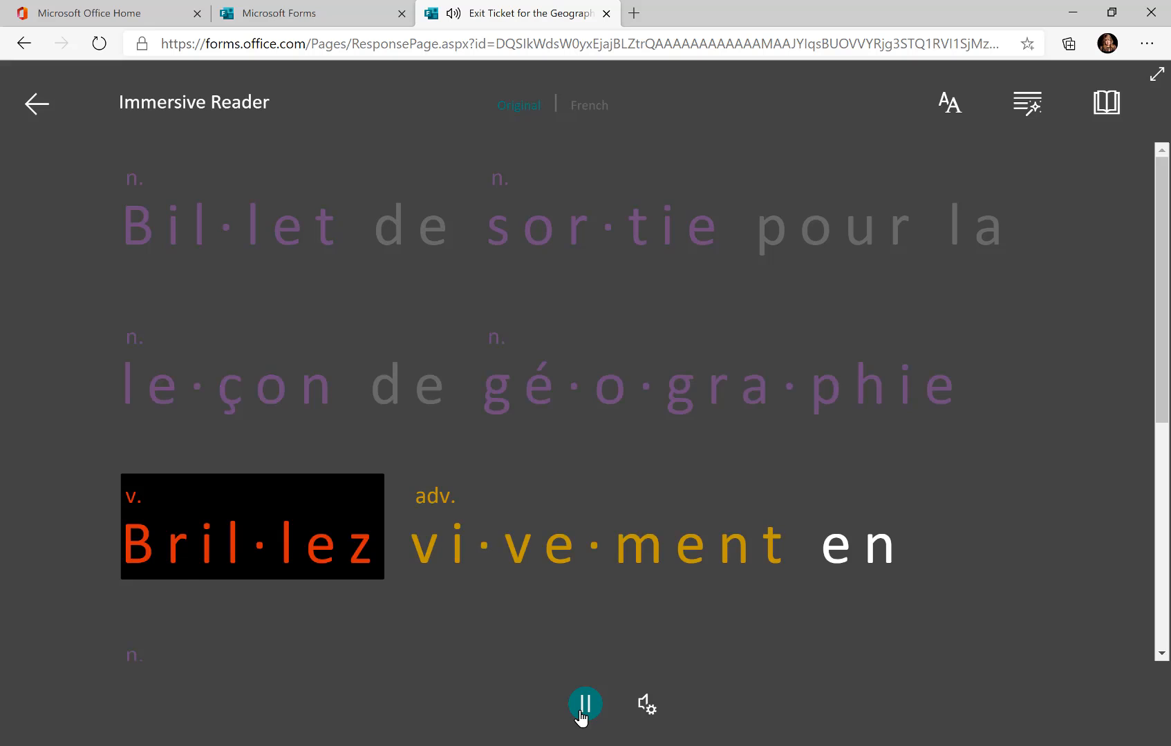
click(584, 704)
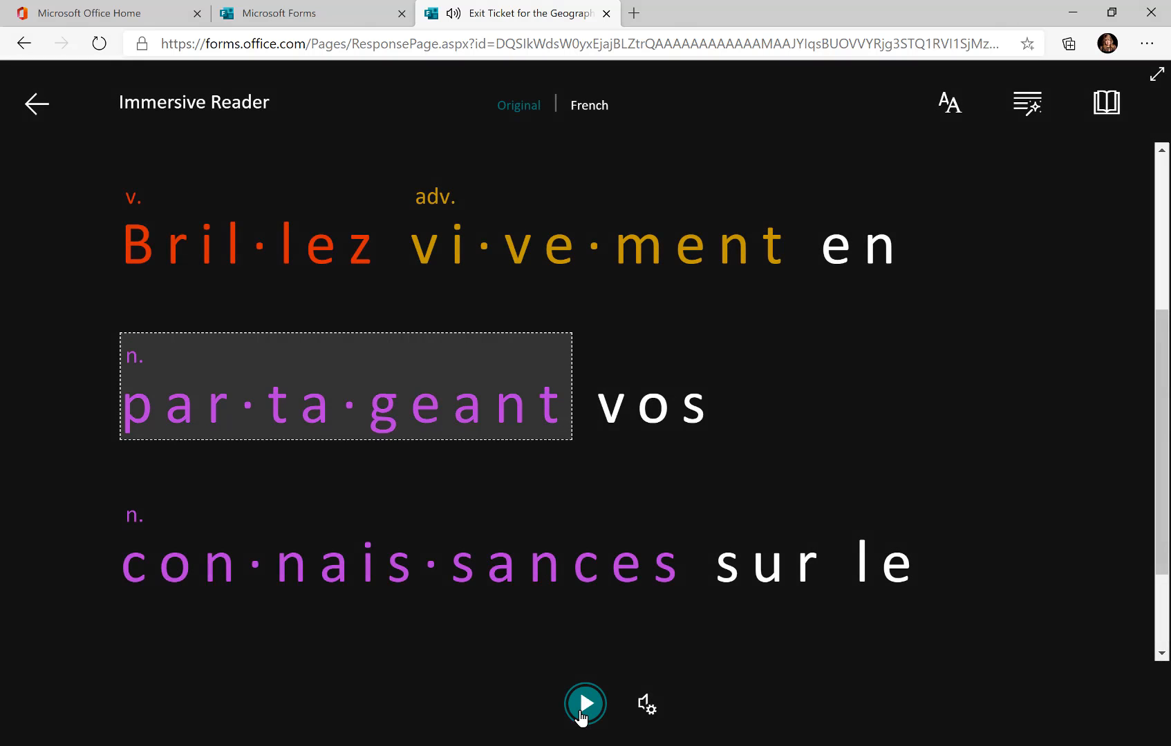
click(34, 111)
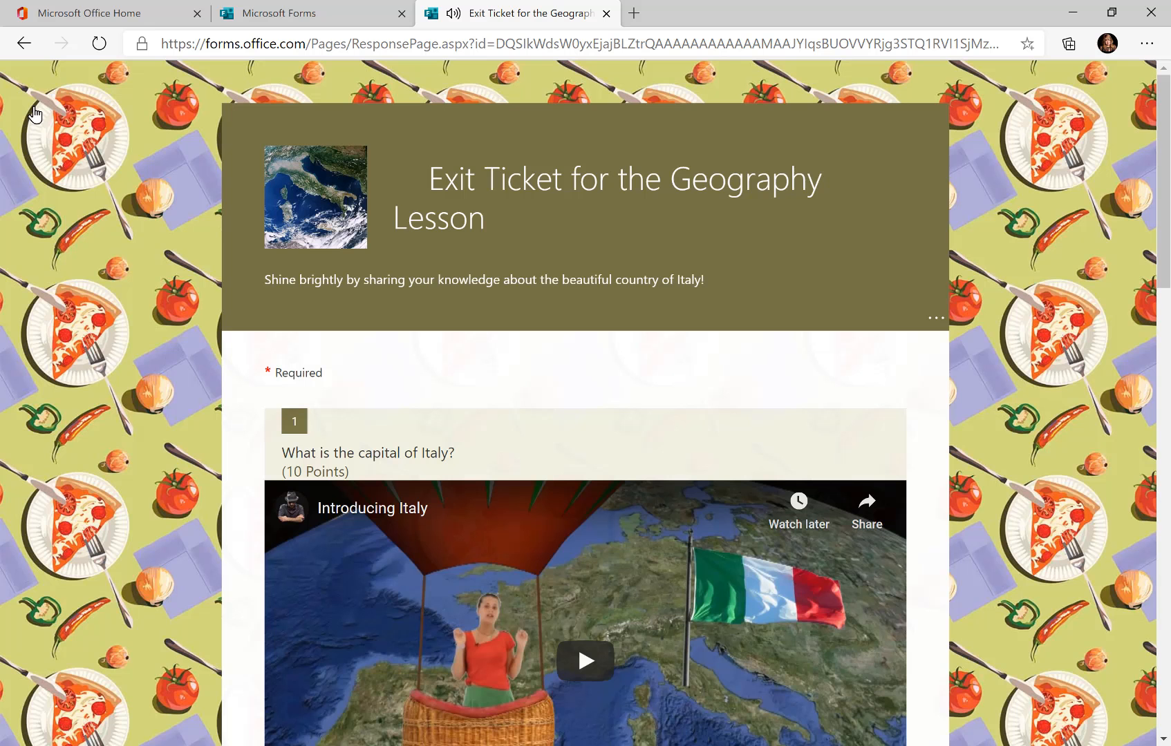
- Answer the first question about the capital of Italy with Milan
scroll(1069, 387, down, 5)
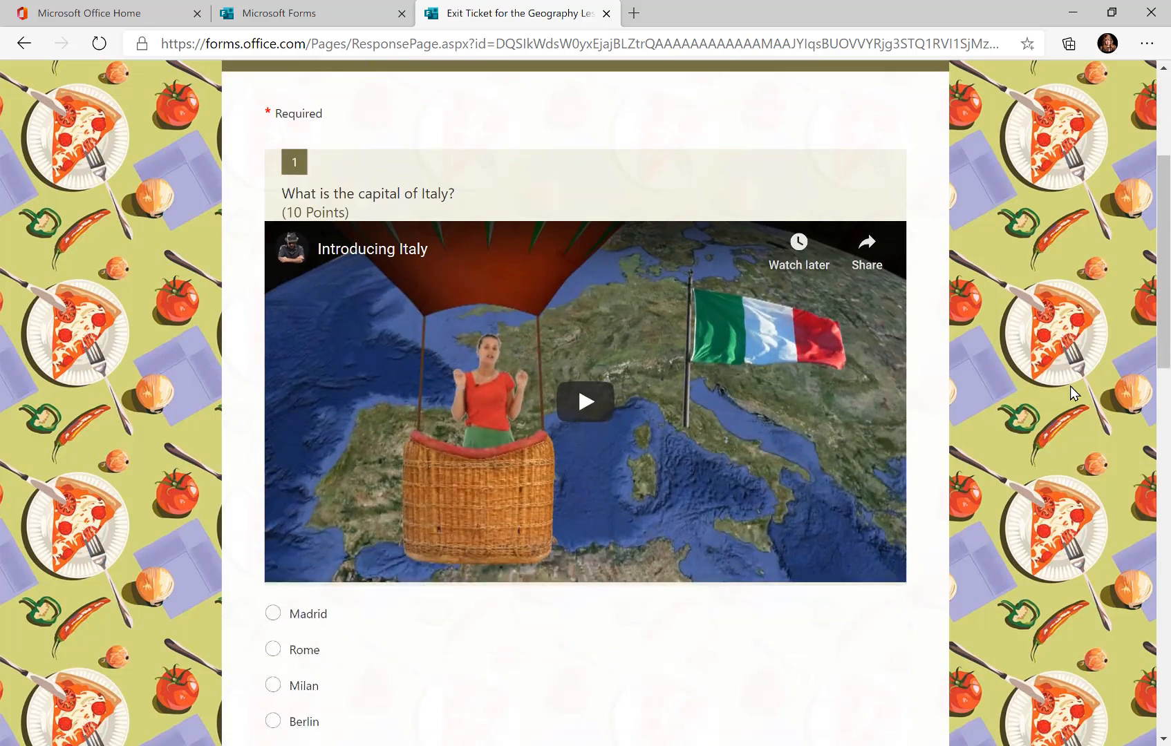
scroll(1070, 387, down, 1)
click(273, 382)
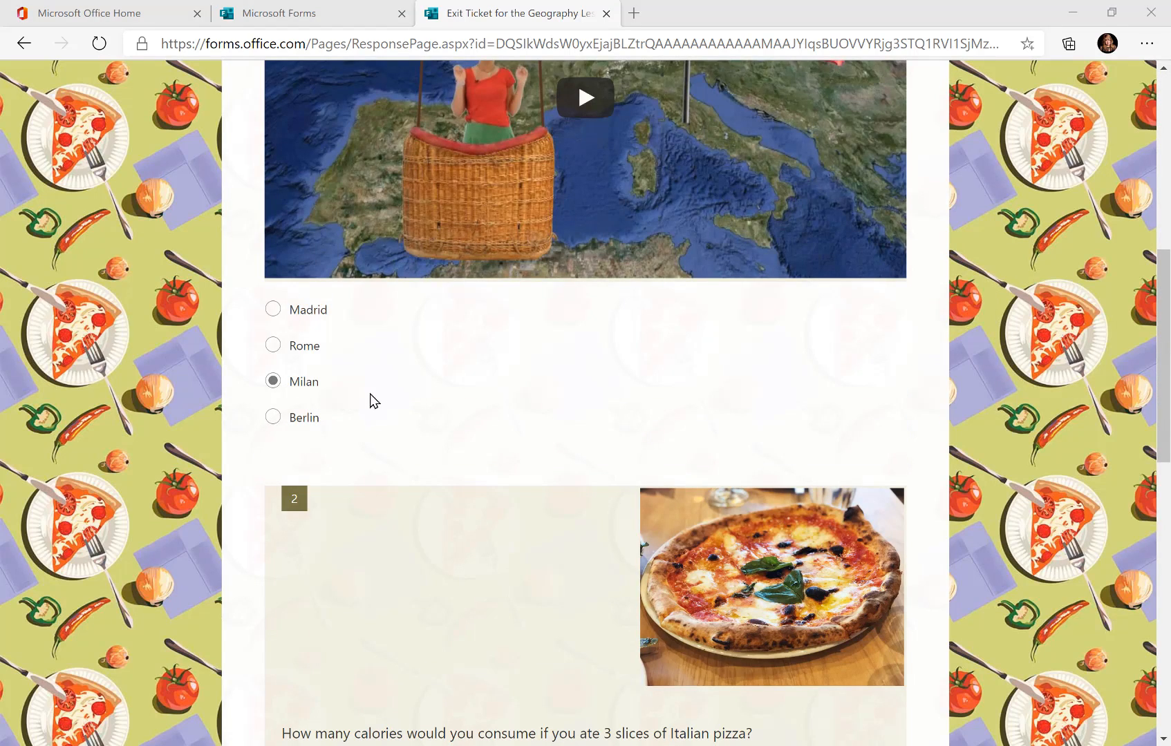
- Enter 630 as the math answer to the pizza calories question
scroll(373, 401, down, 4)
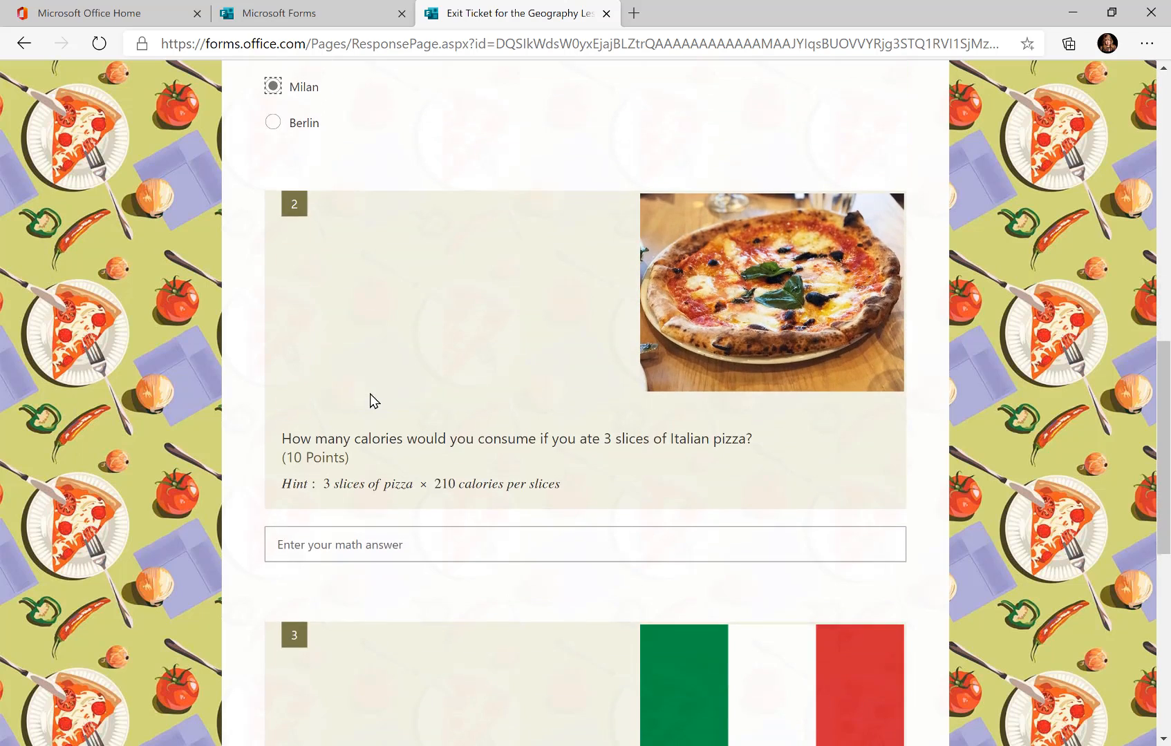
click(401, 497)
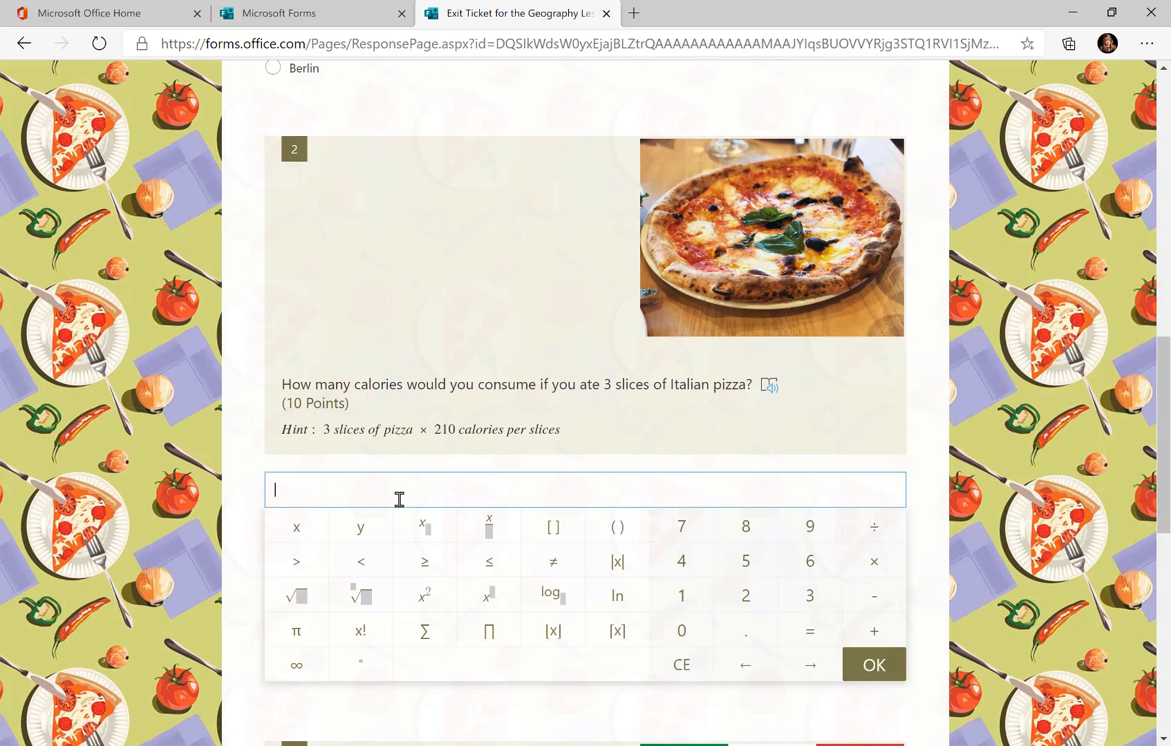
text(630)
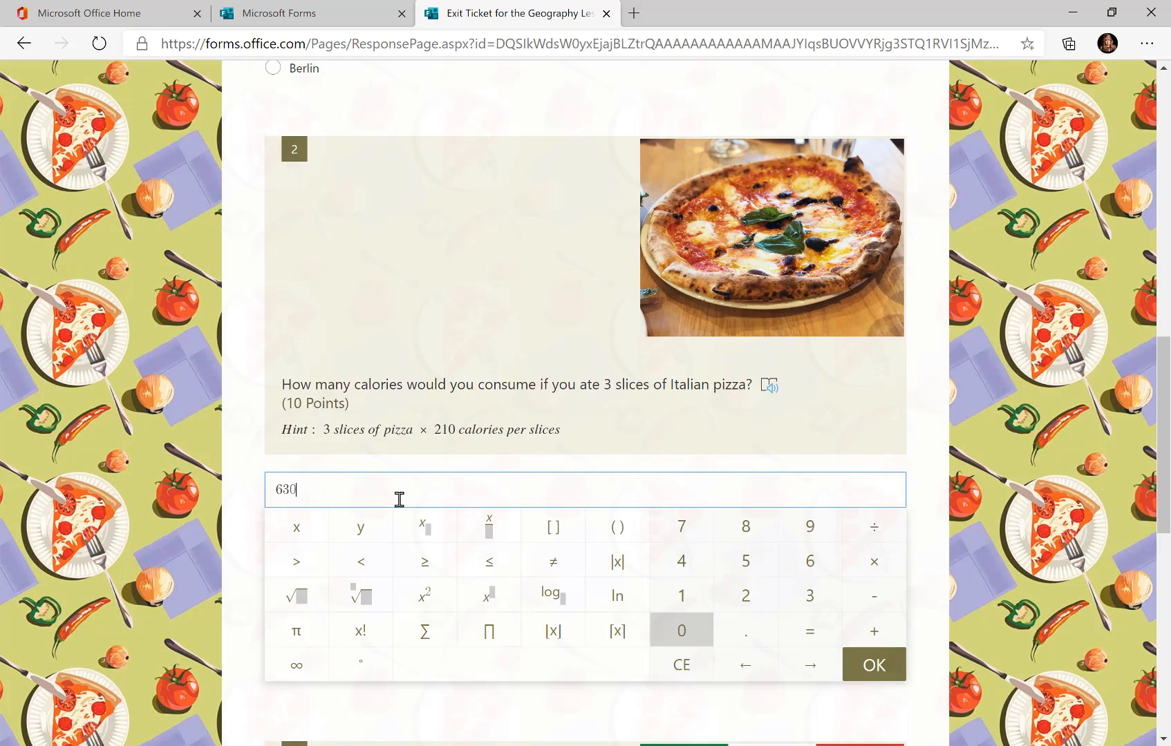
click(913, 440)
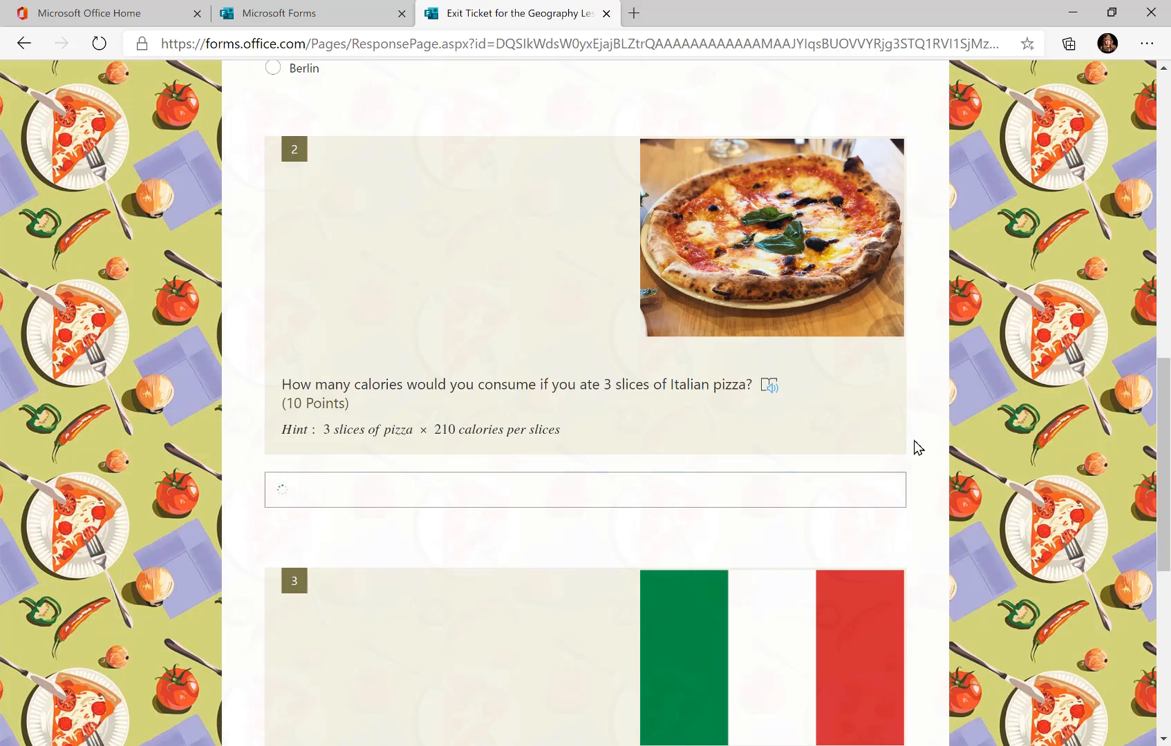
right_click(913, 440)
- Answer the dream vacation question with Leaning Tower of Pisa, The Colosseum and The Pantheon on separate lines
scroll(913, 442, down, 5)
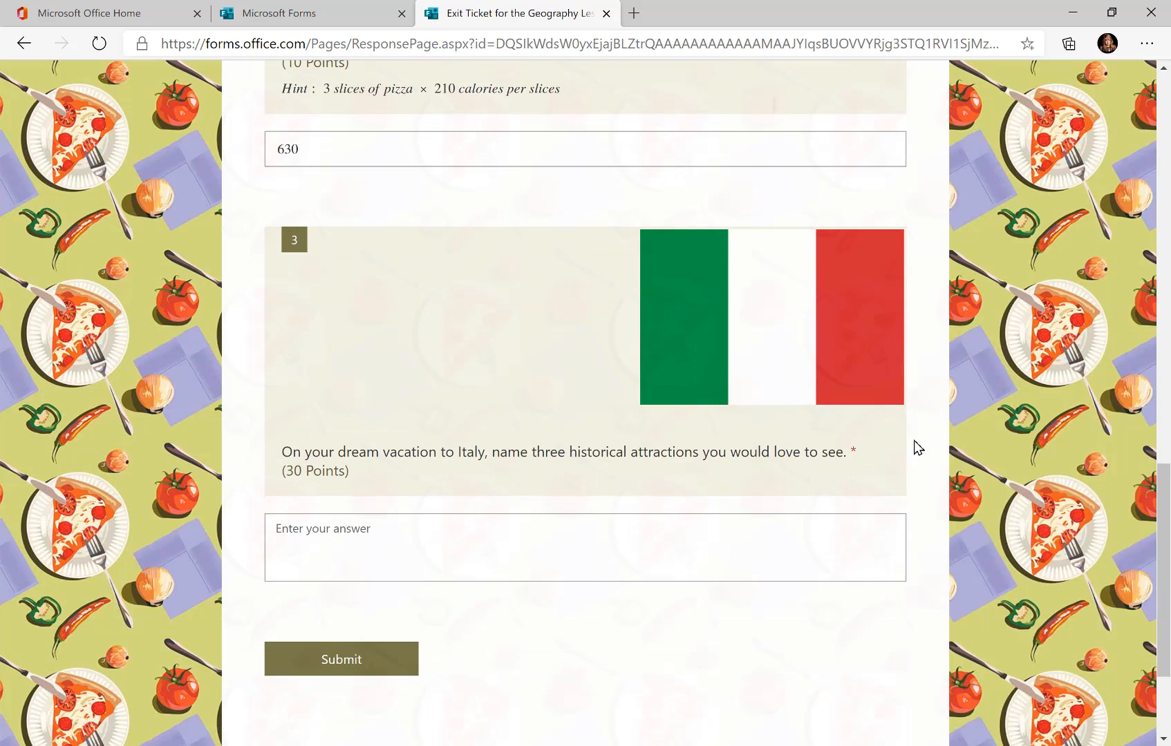
click(408, 538)
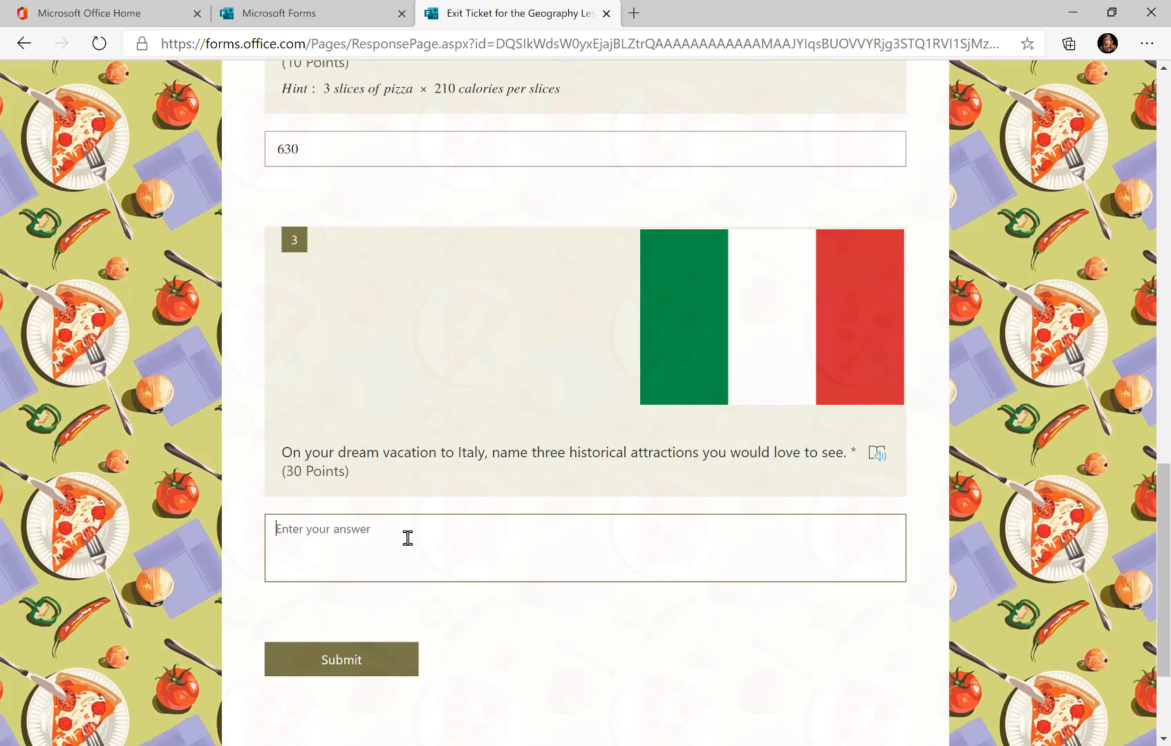
text(Leaning Tower of Pisa)
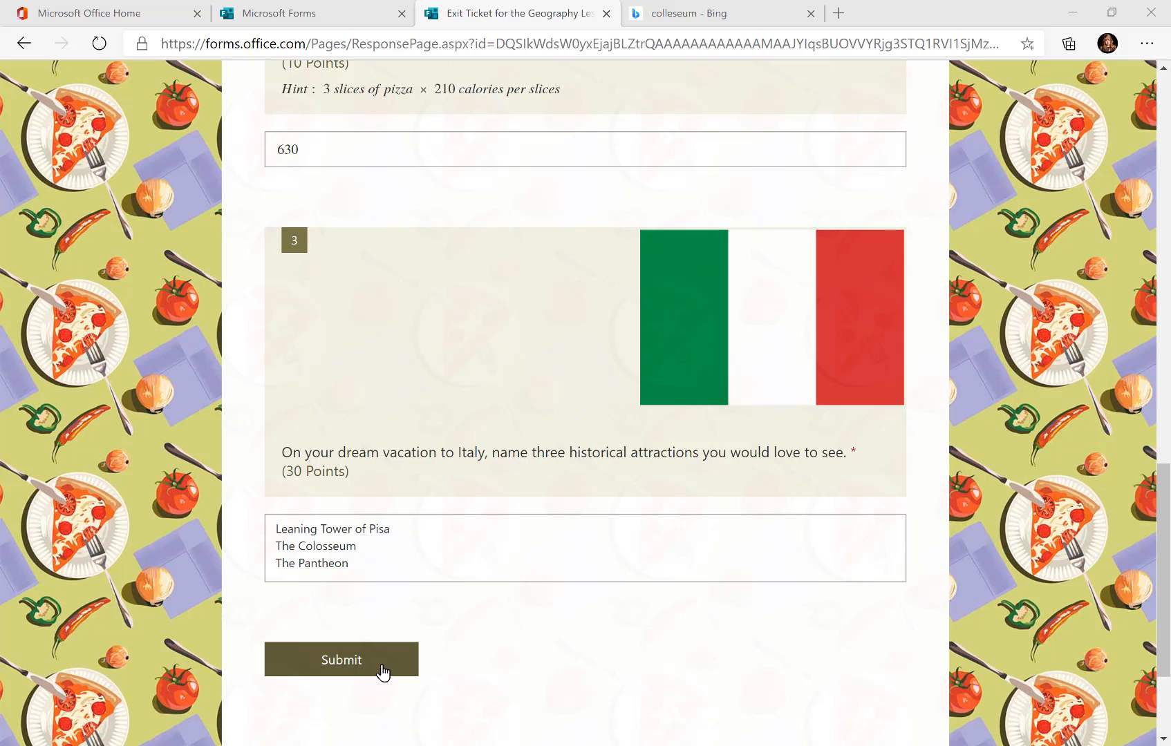
- Submit the completed answers to the geography exit ticket quiz
click(382, 670)
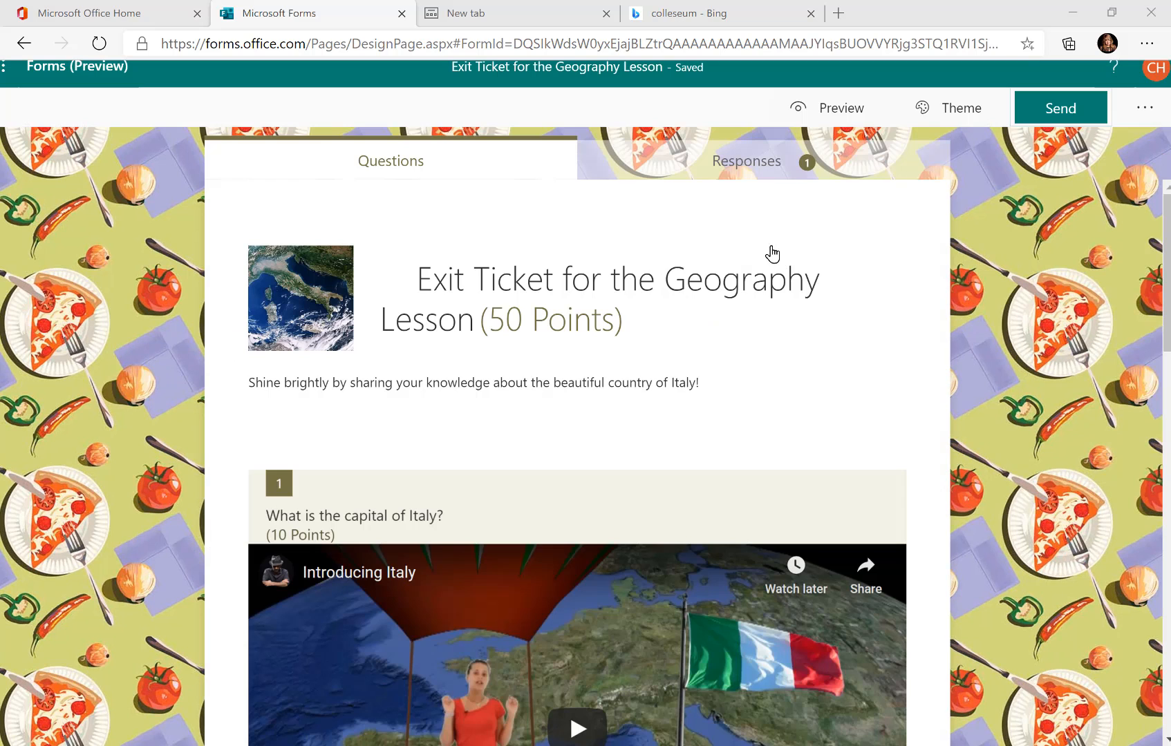
- Open the quiz's responses in the form editor and examine the score summary and the results for all three questions
click(731, 172)
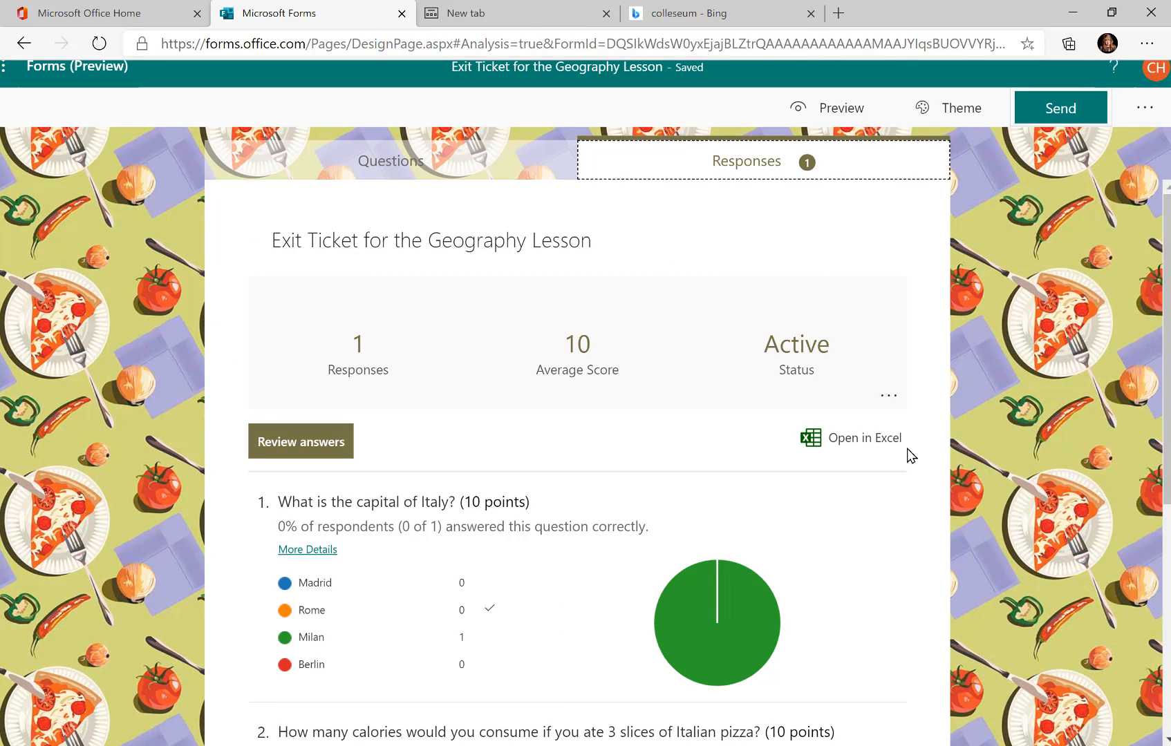
drag(1168, 299, 1170, 546)
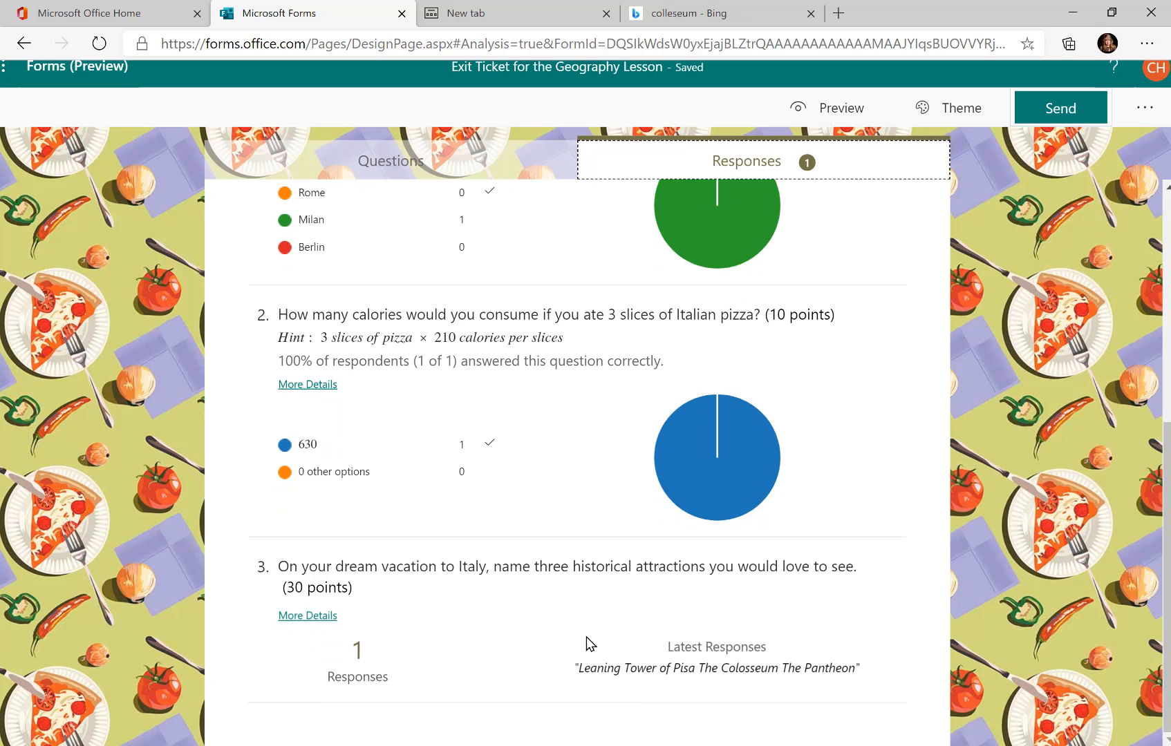
scroll(590, 644, up, 1)
scroll(590, 644, down, 1)
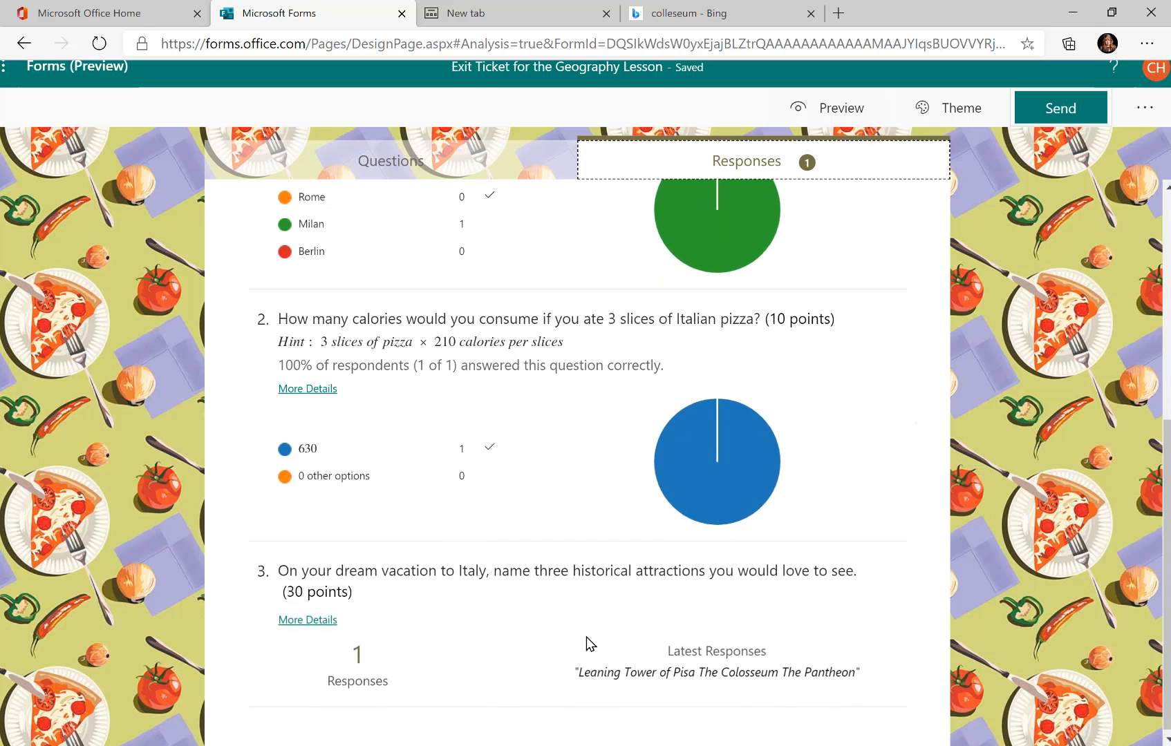
scroll(591, 644, up, 4)
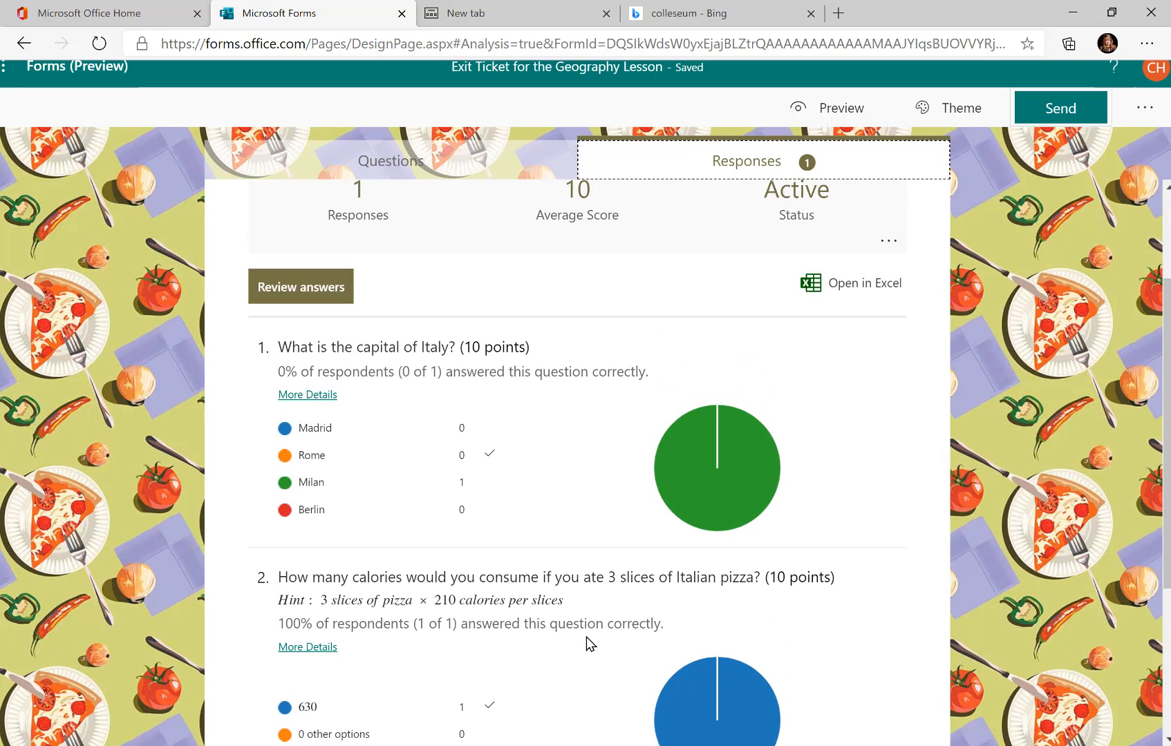
scroll(590, 644, up, 2)
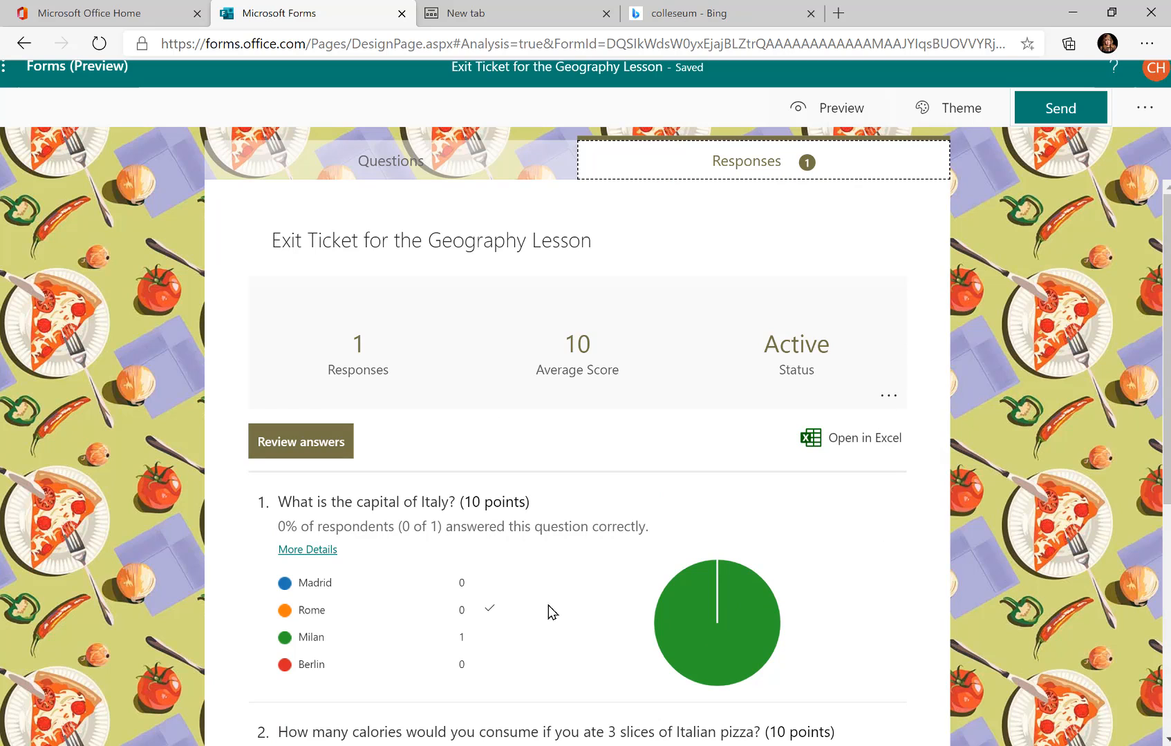